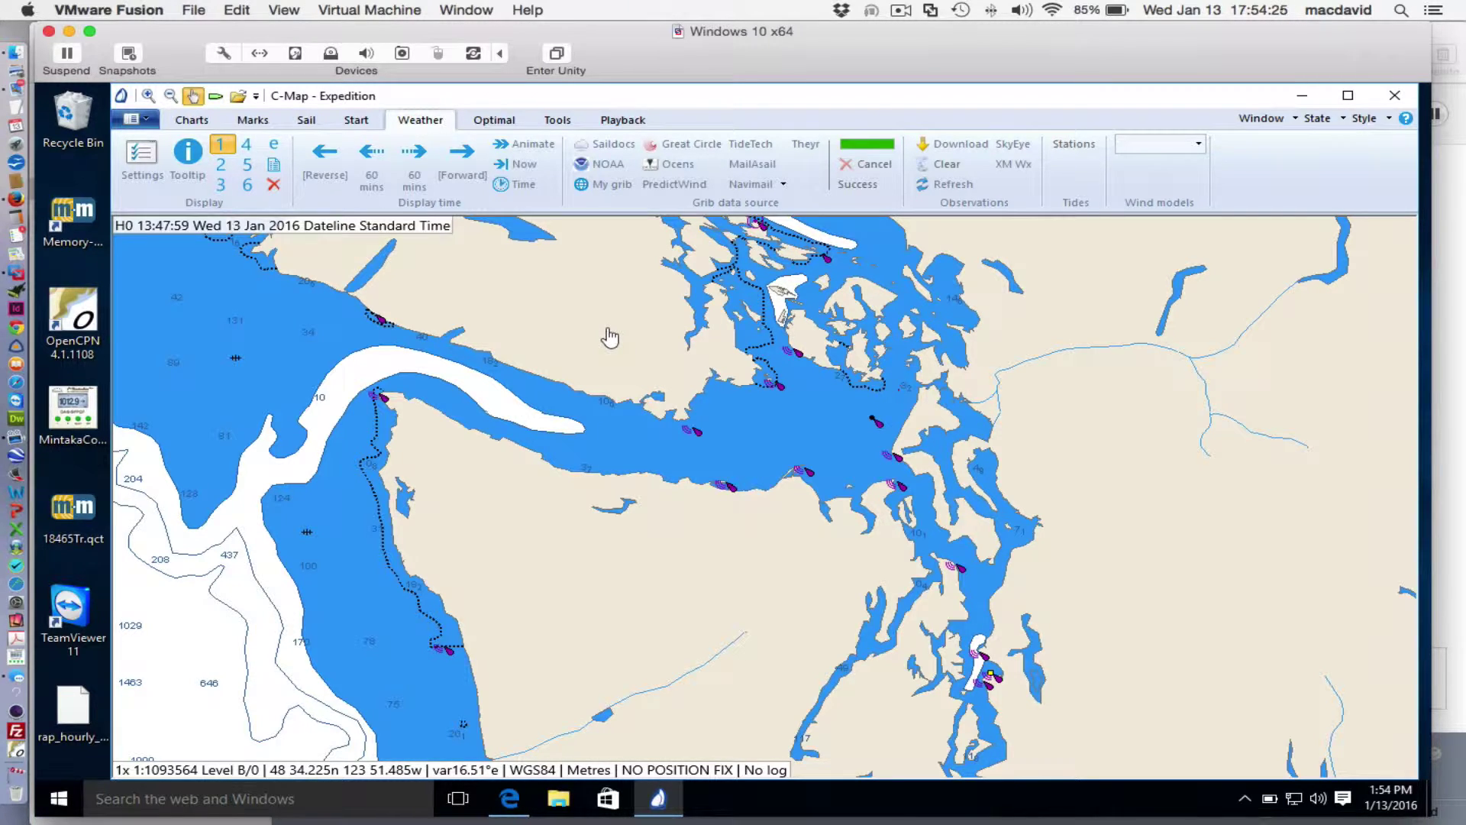
Search the web for hrrr in Edge, look over NOAA's High-Resolution Rapid Refresh page, and return to Expedition.
click(511, 798)
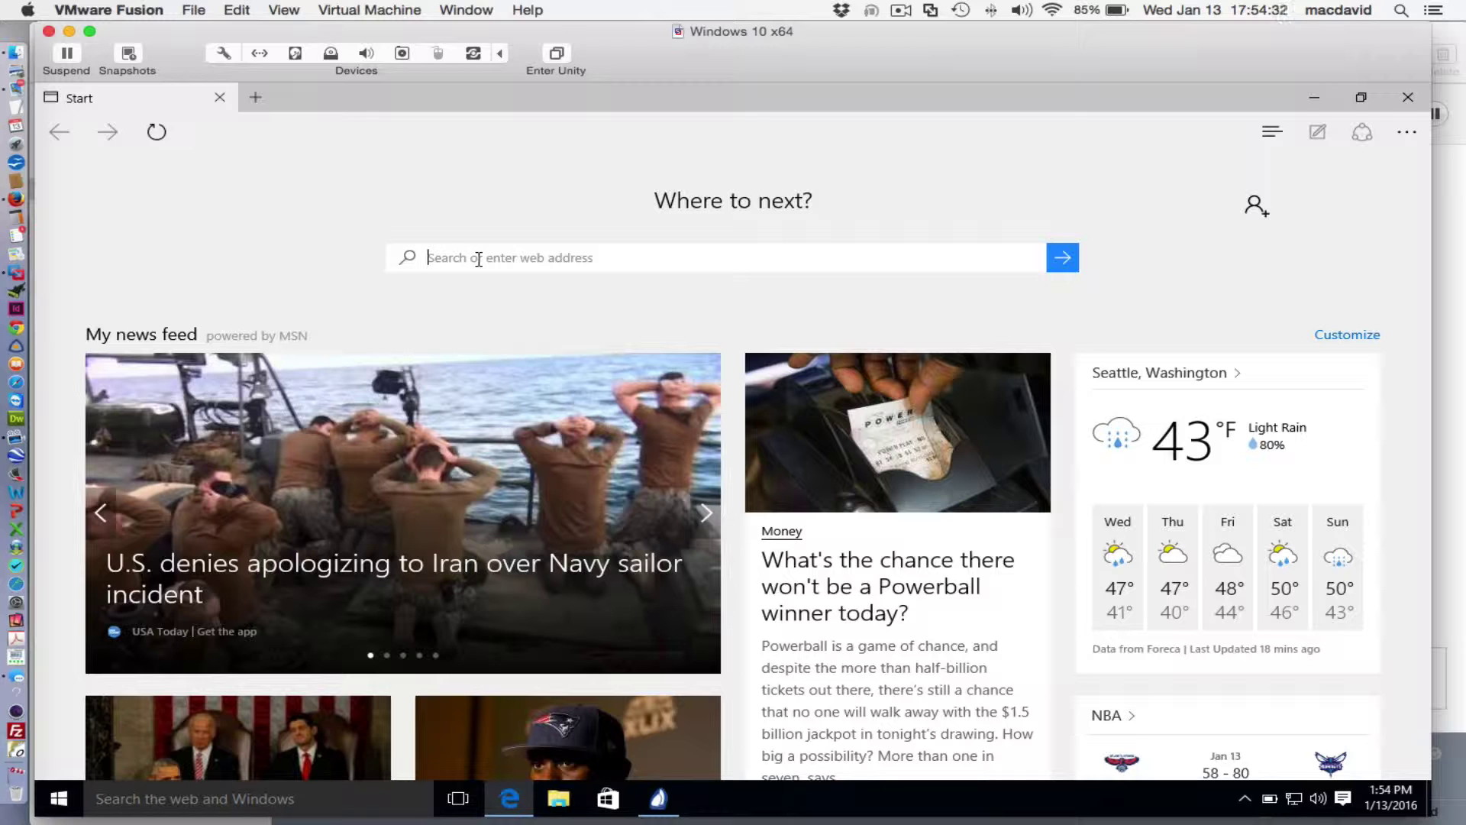
text(hrrr)
key(Return)
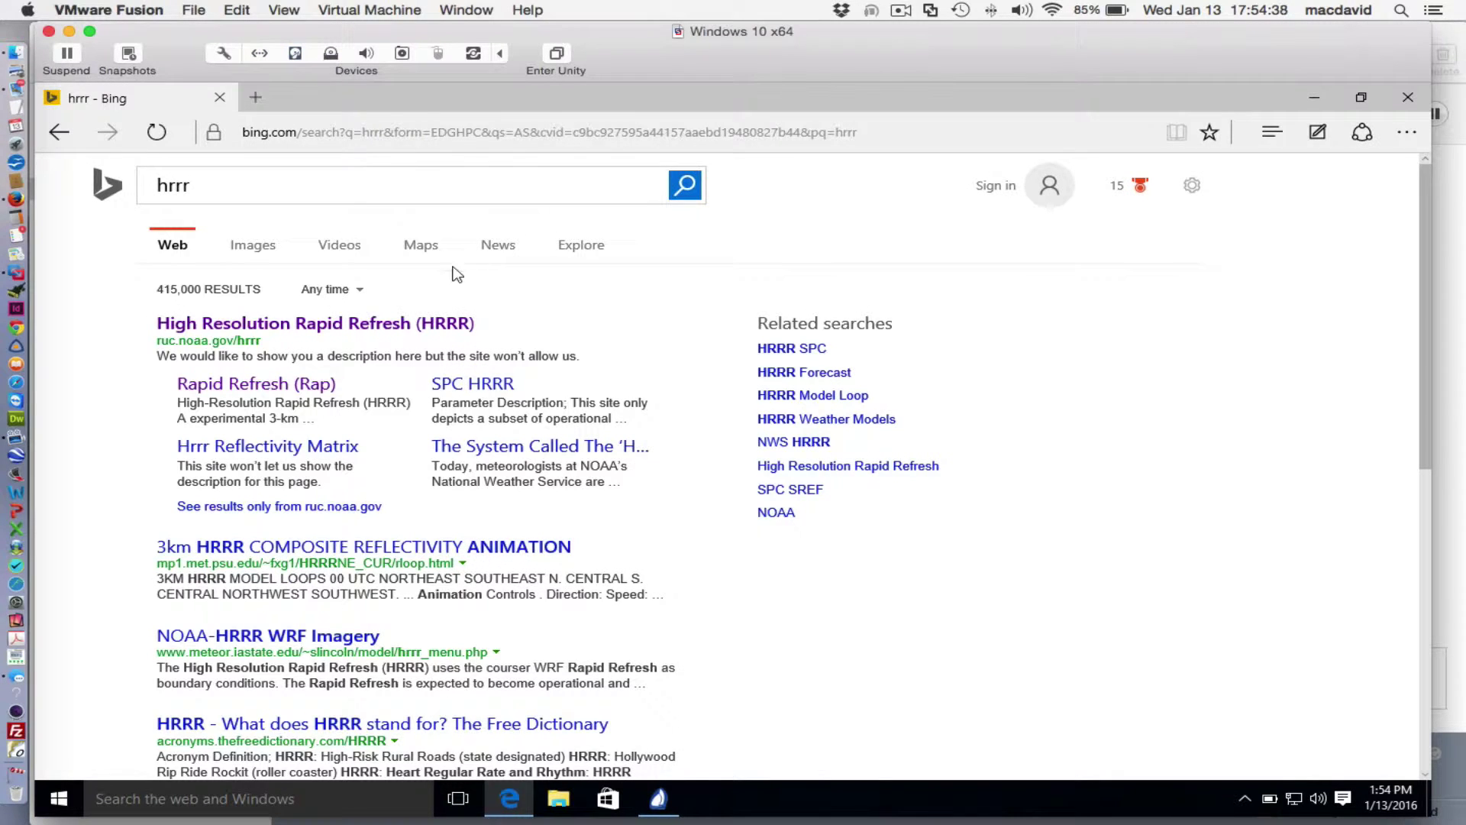
click(344, 325)
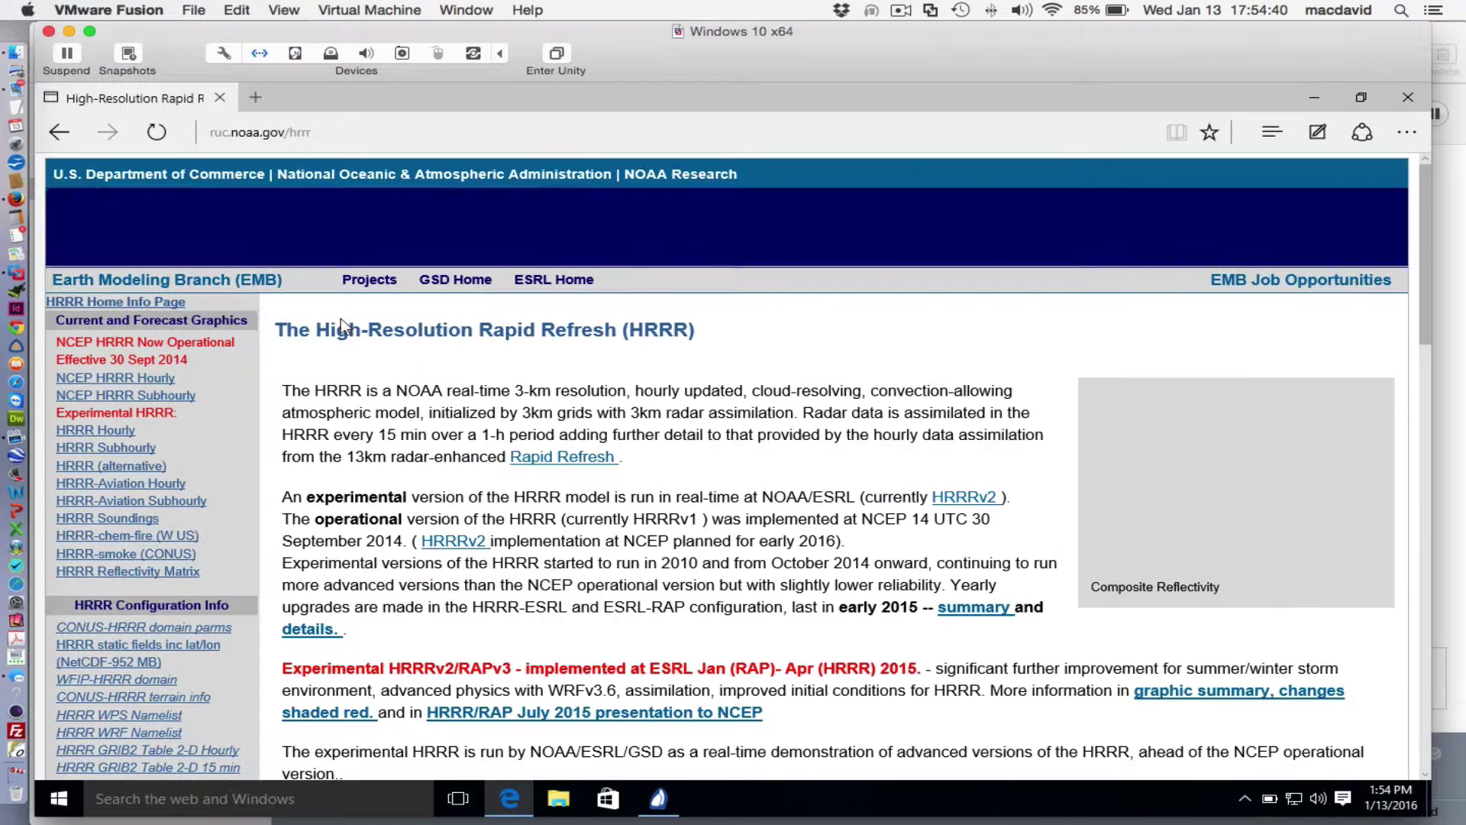
scroll(668, 415, down, 1)
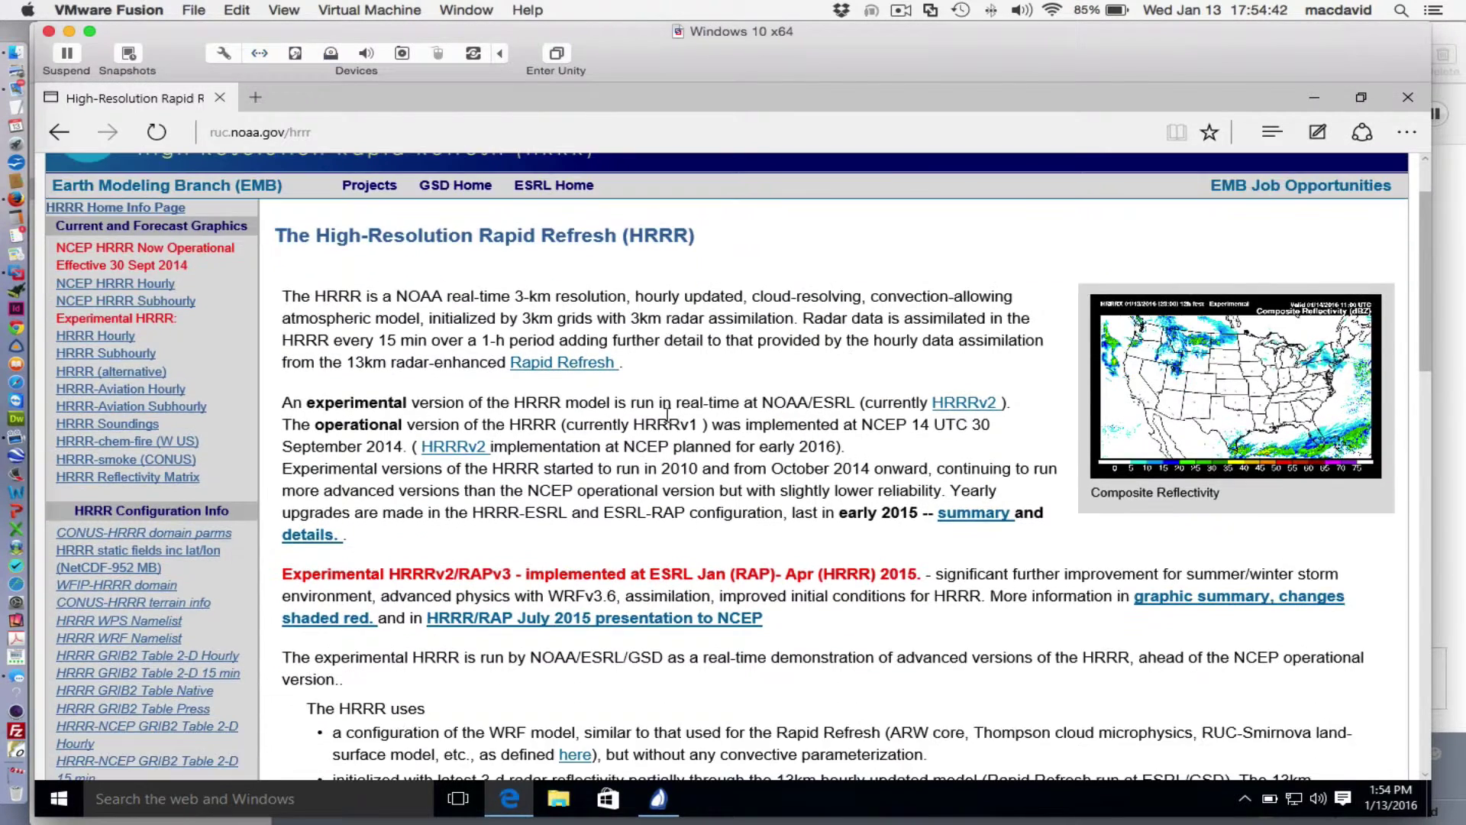
scroll(668, 415, up, 2)
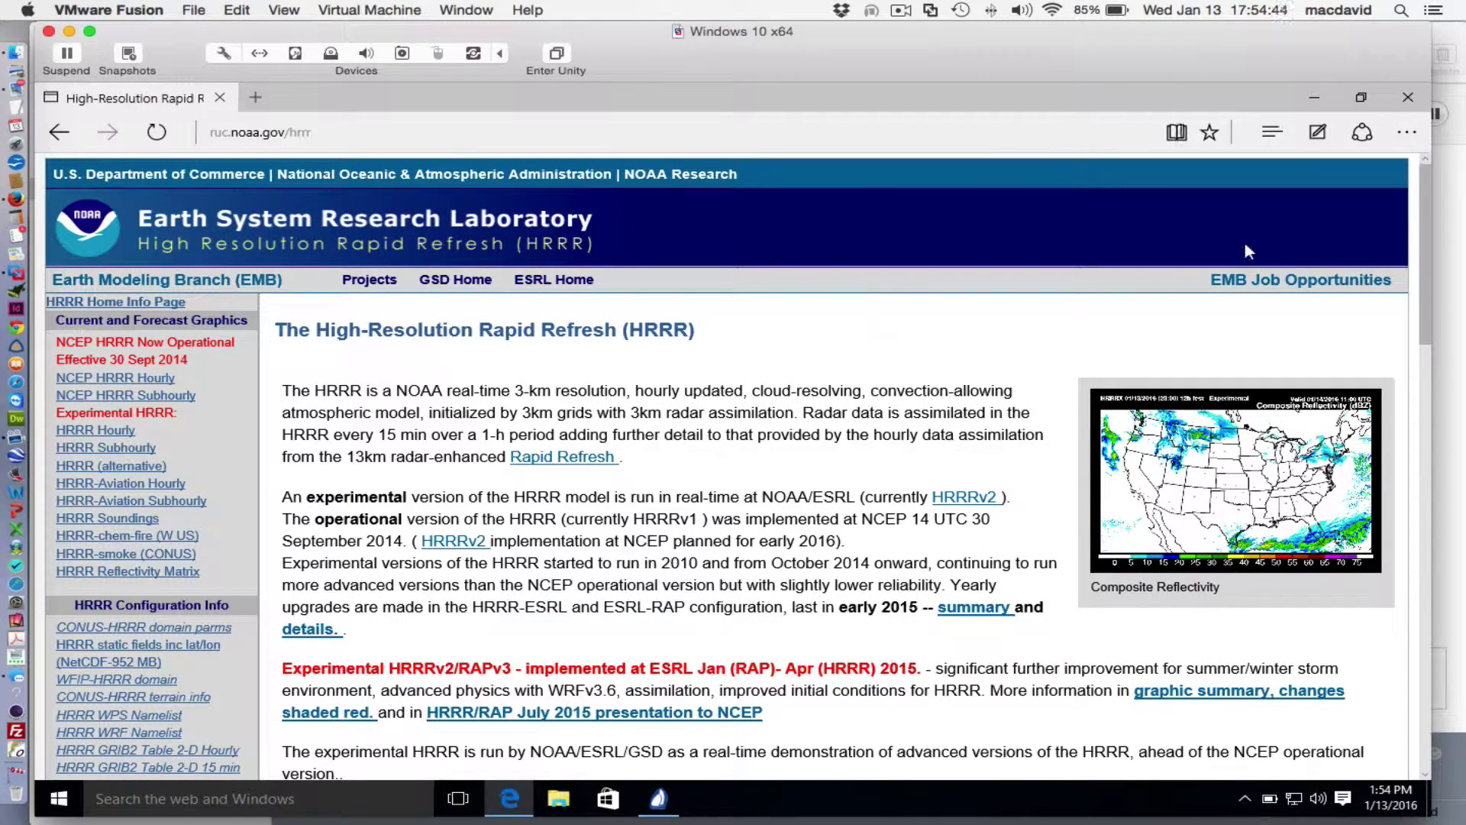
click(1315, 99)
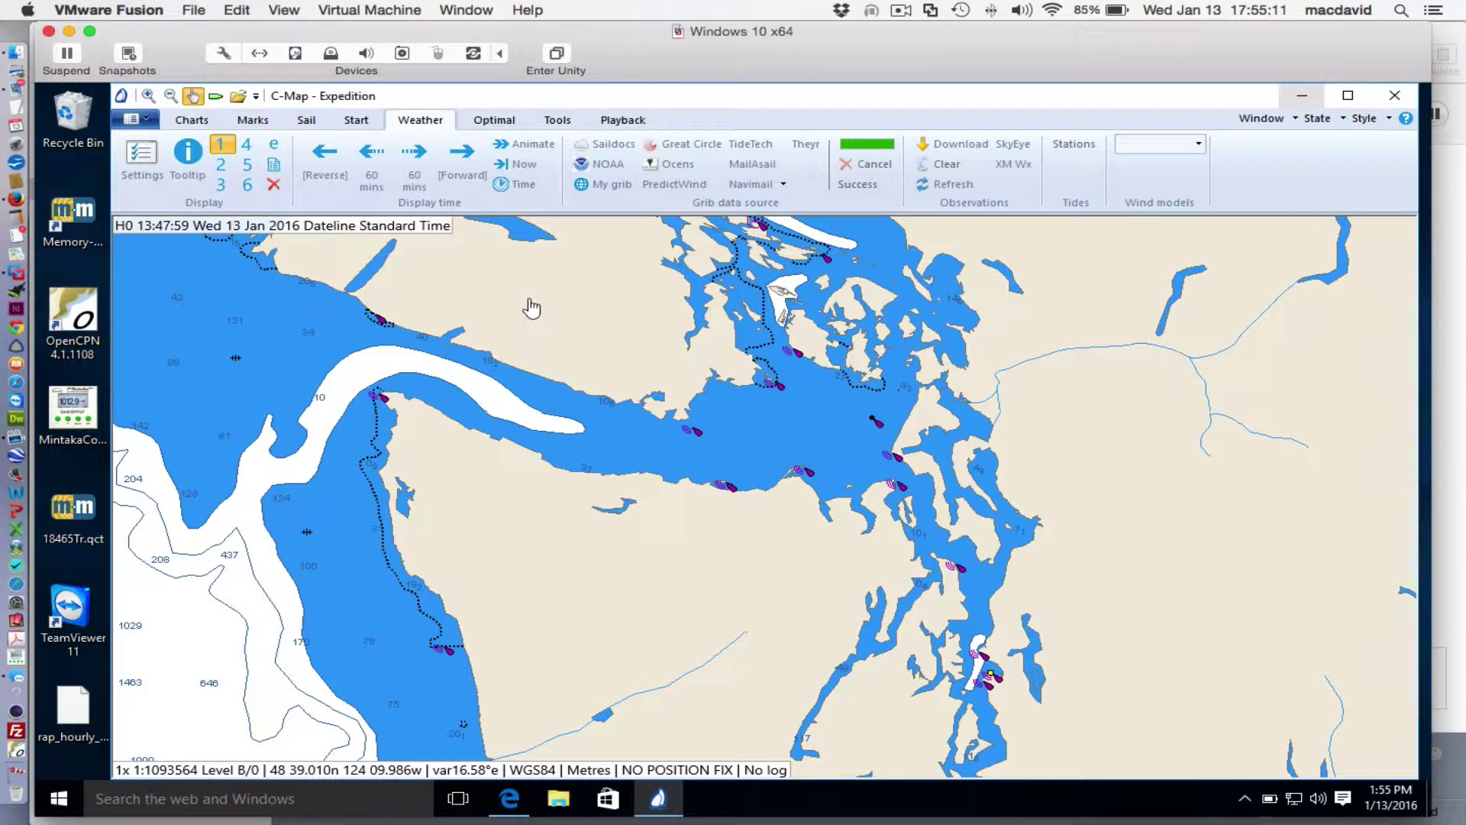
Check the Grib folder inside Expedition's data folder, delete that Grib folder, and close the file window.
click(674, 165)
click(145, 120)
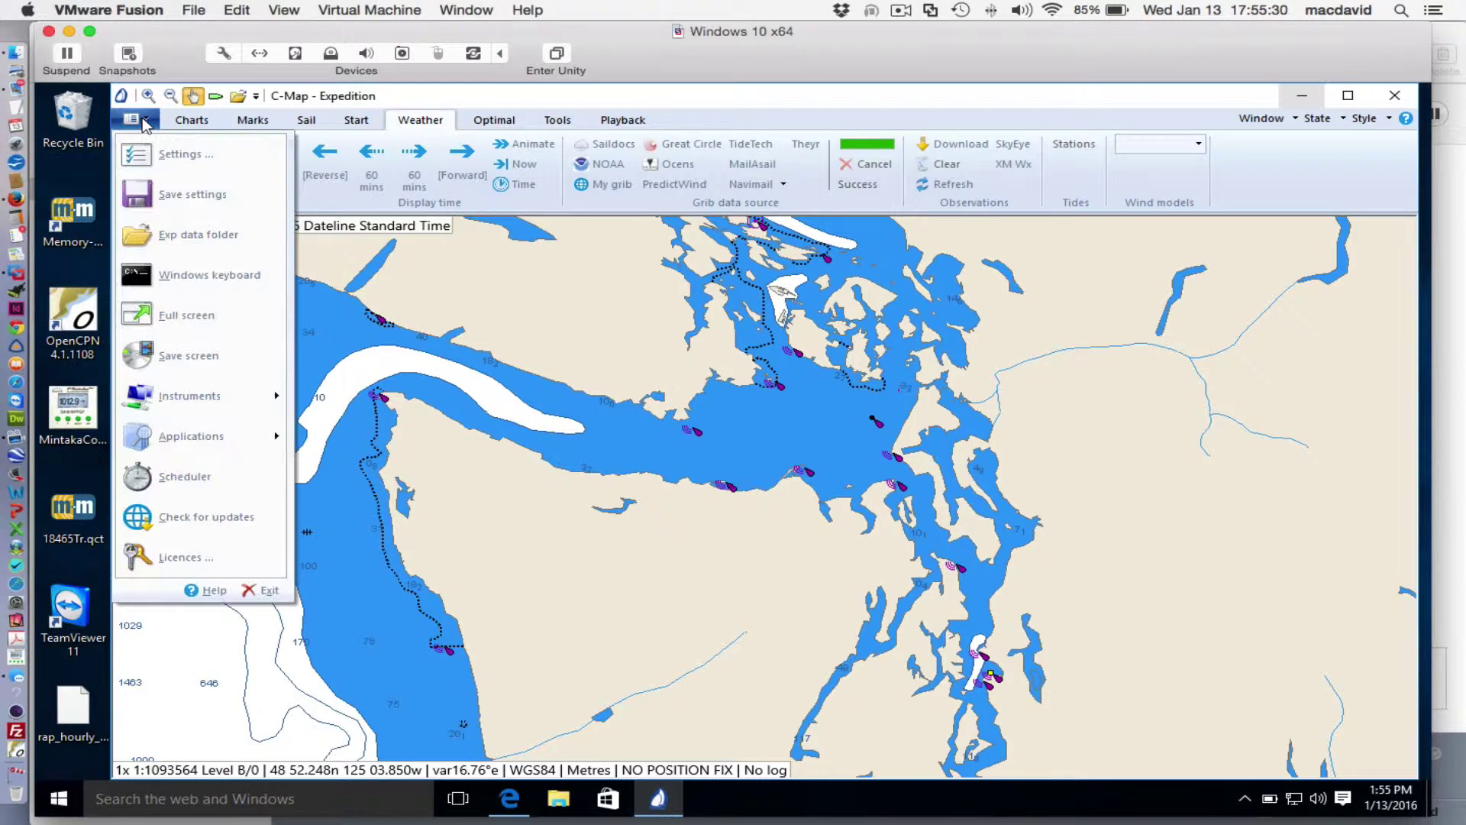
click(171, 237)
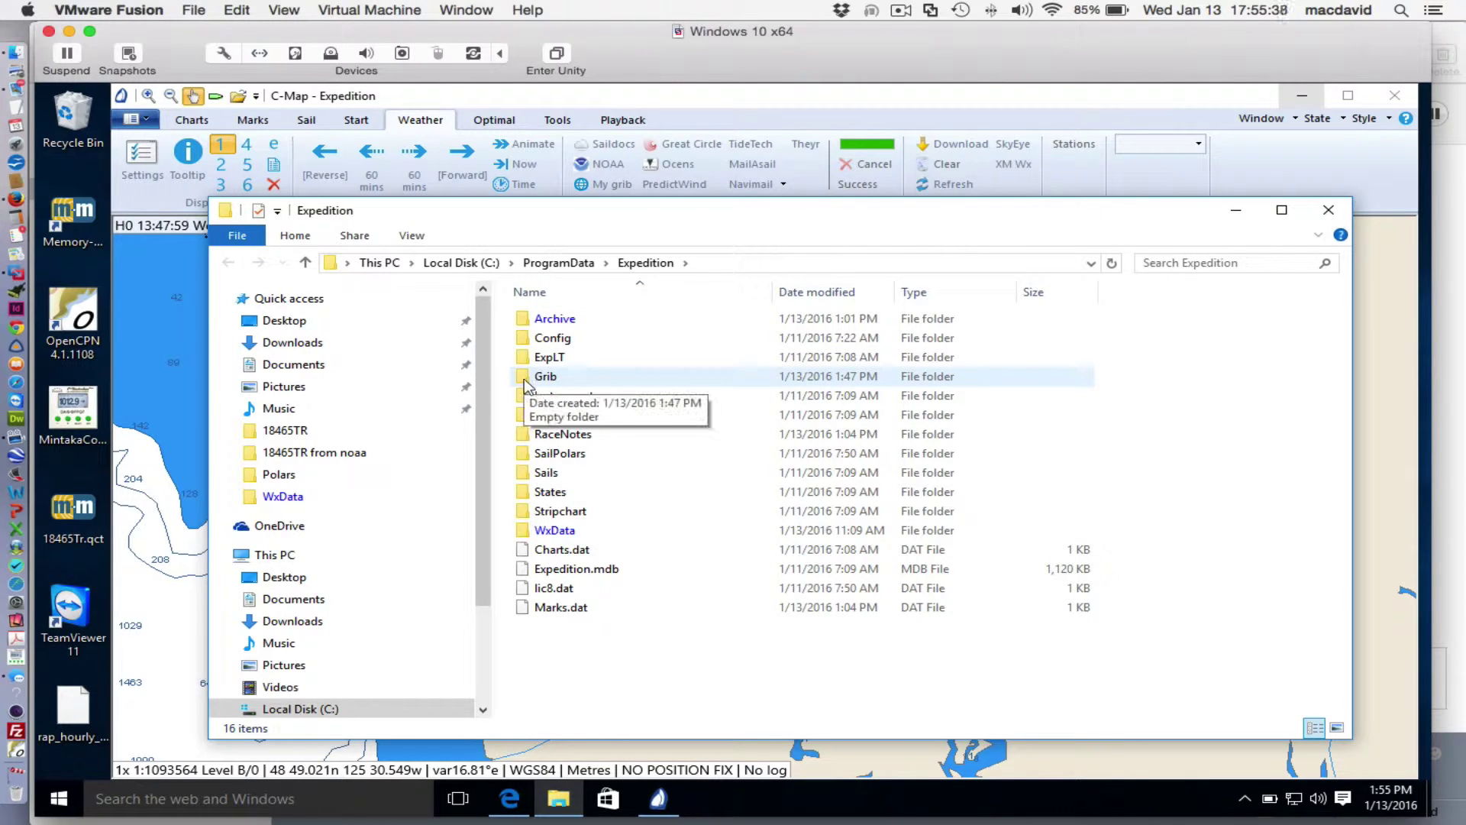
double_click(530, 381)
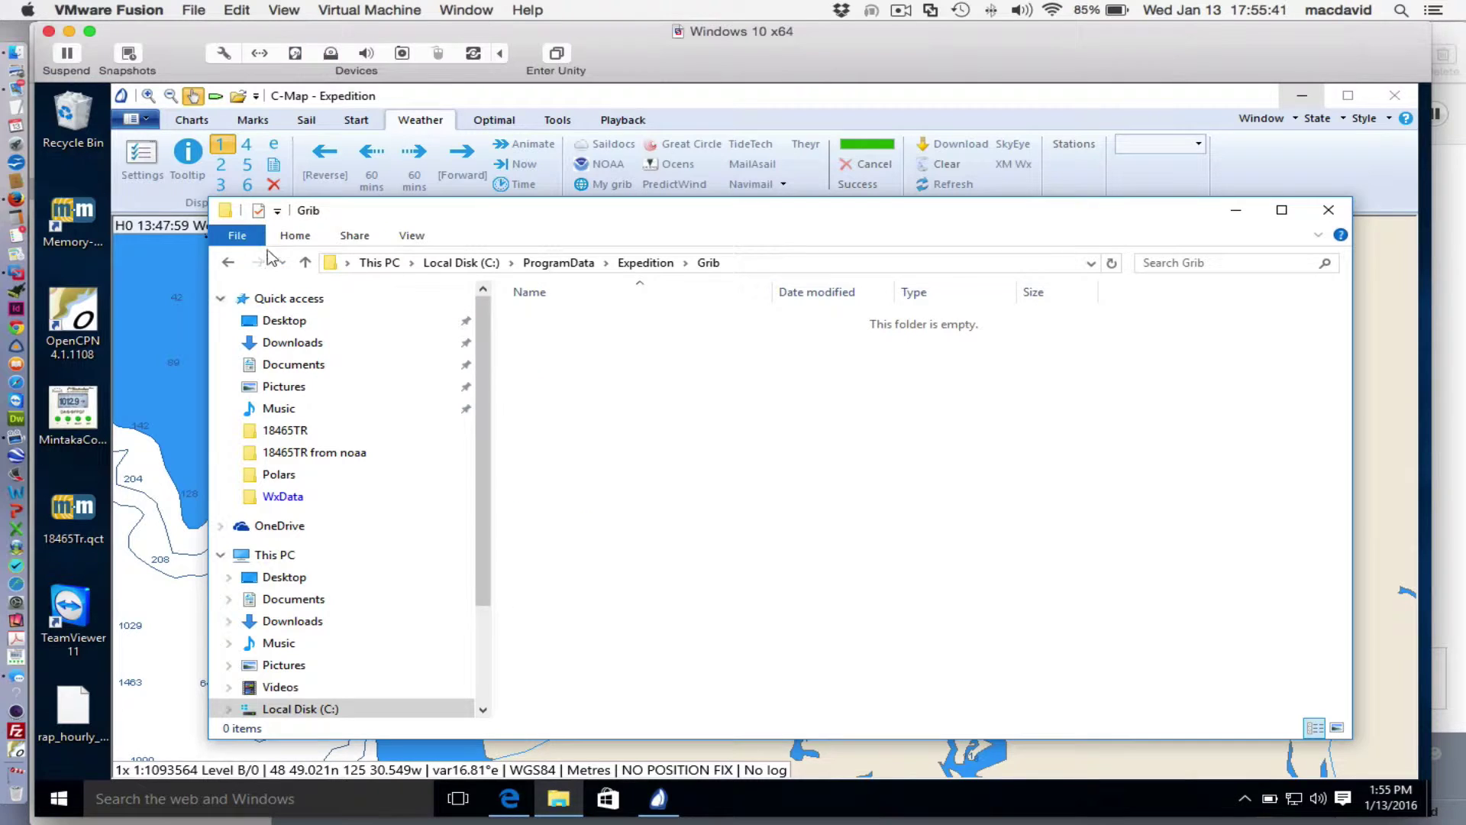
click(229, 263)
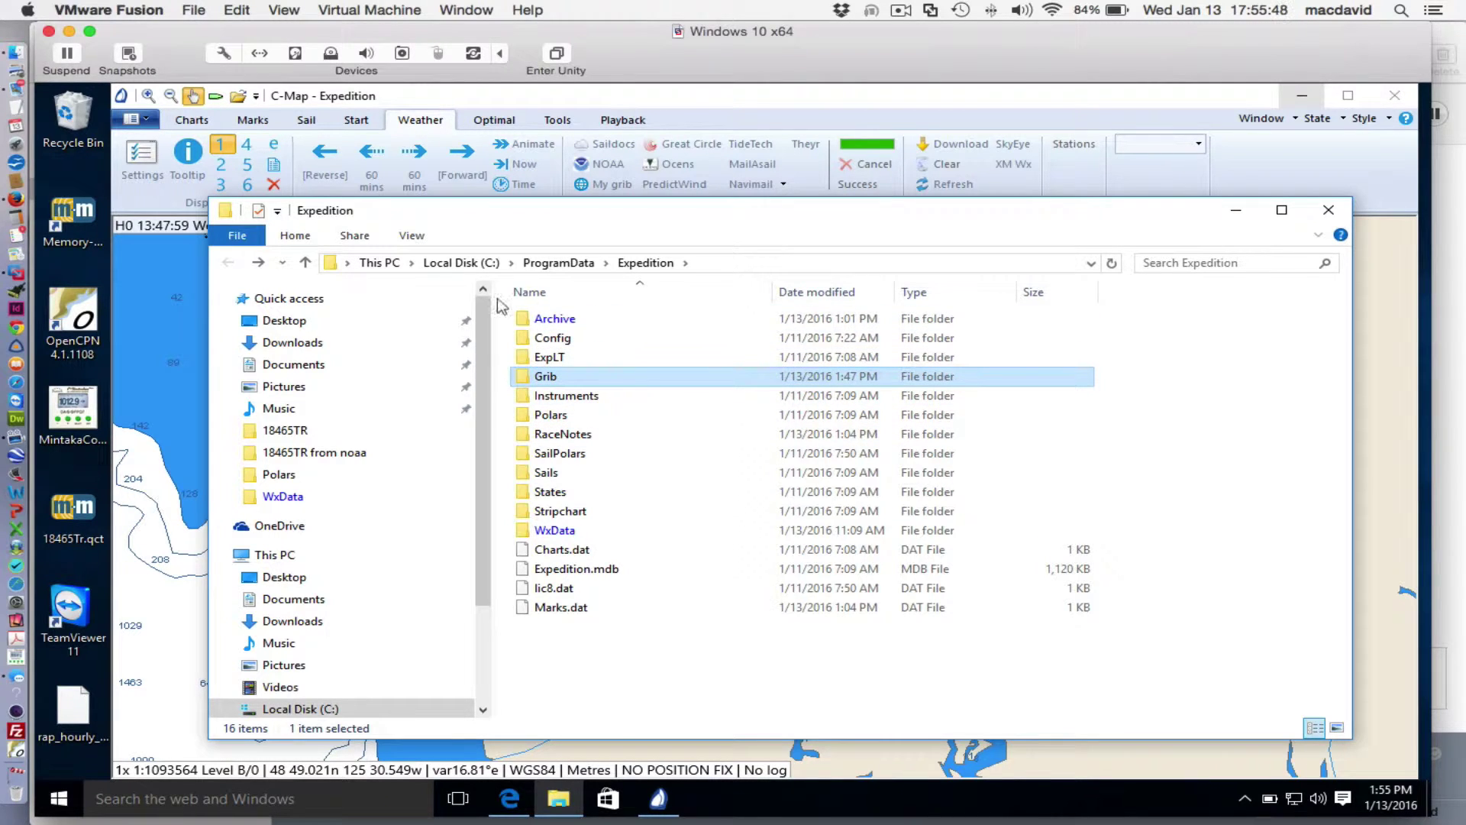
right_click(530, 384)
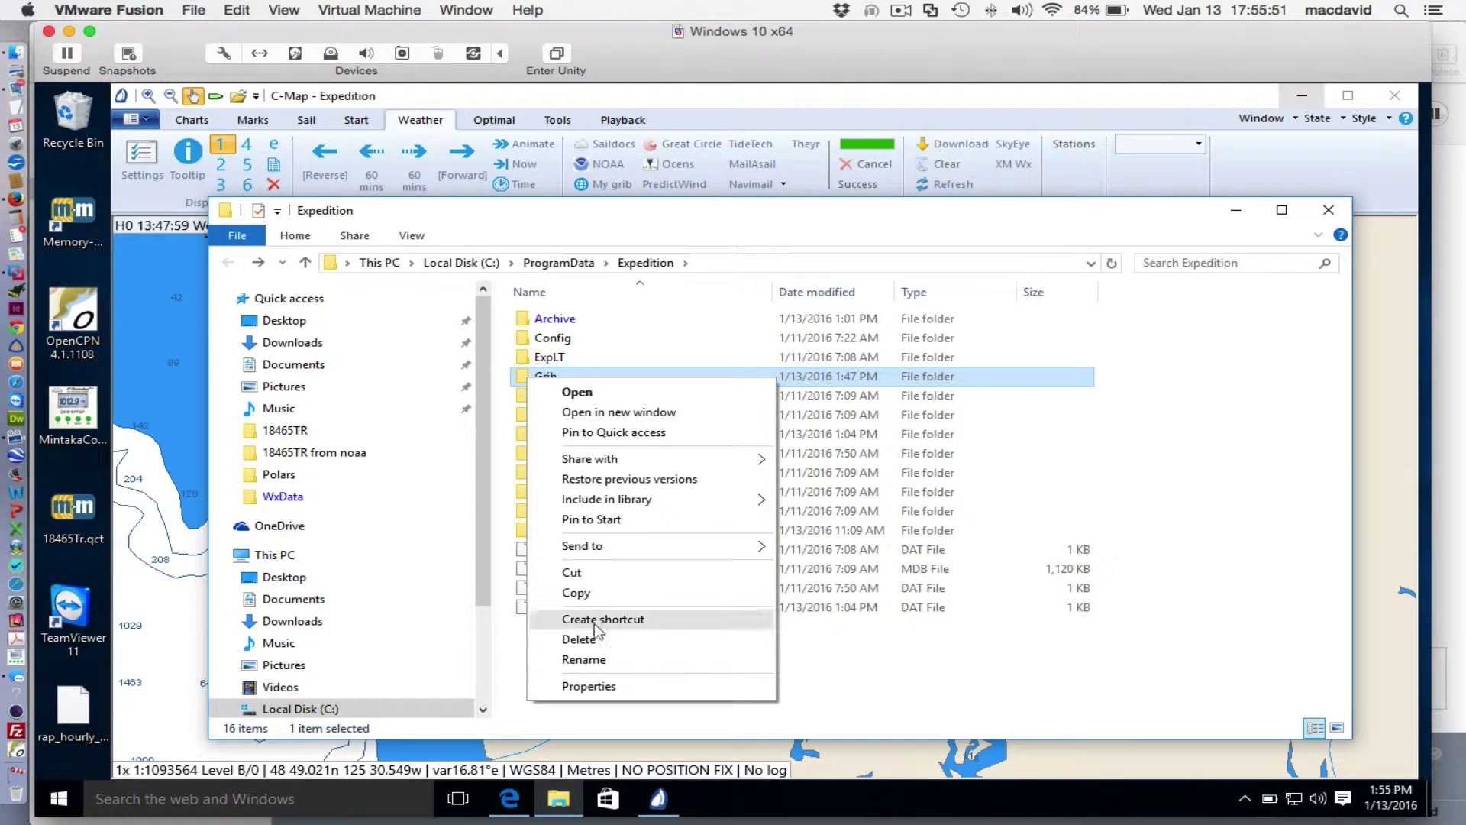
click(590, 646)
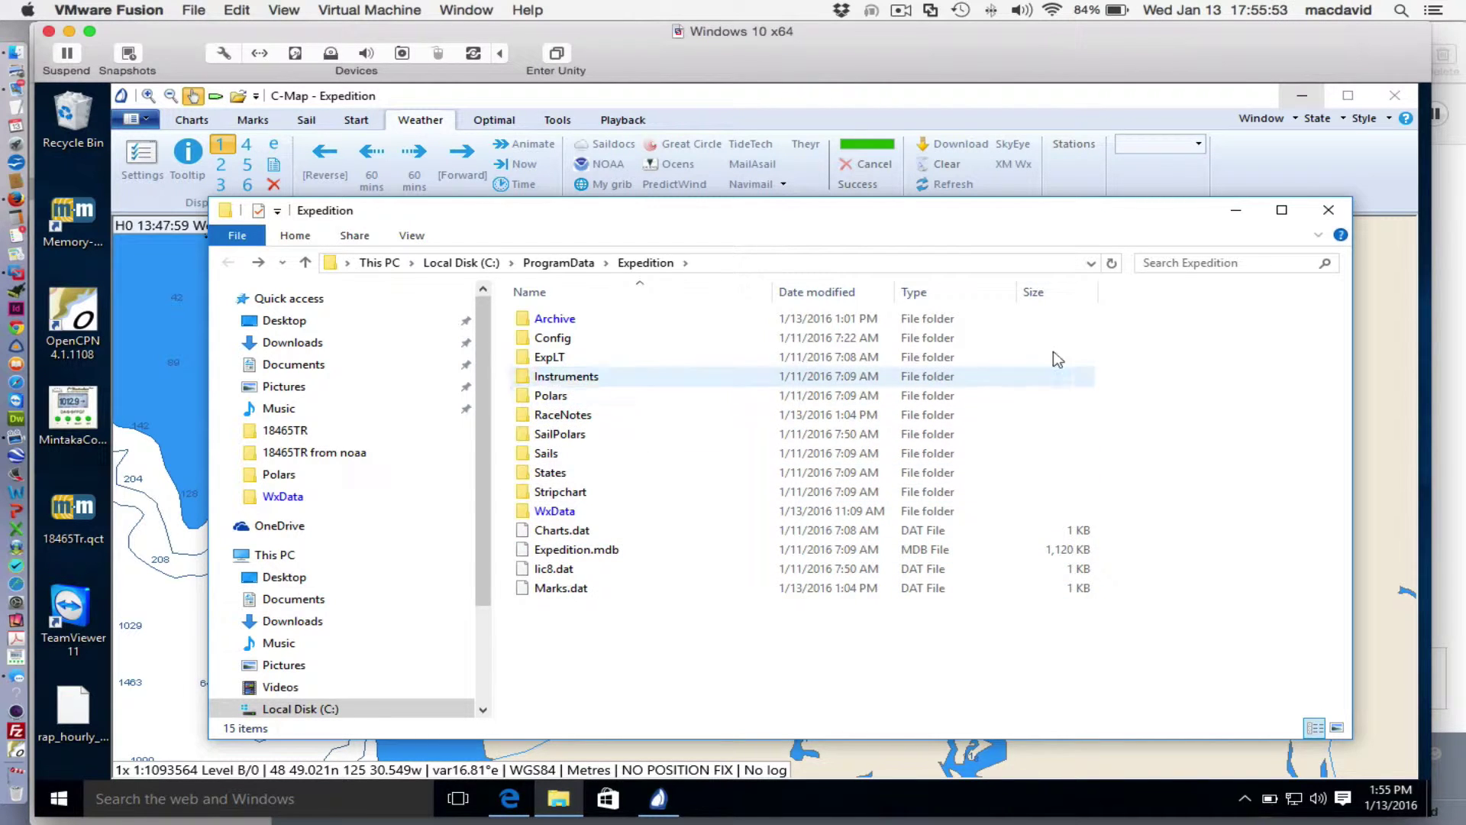
click(1333, 211)
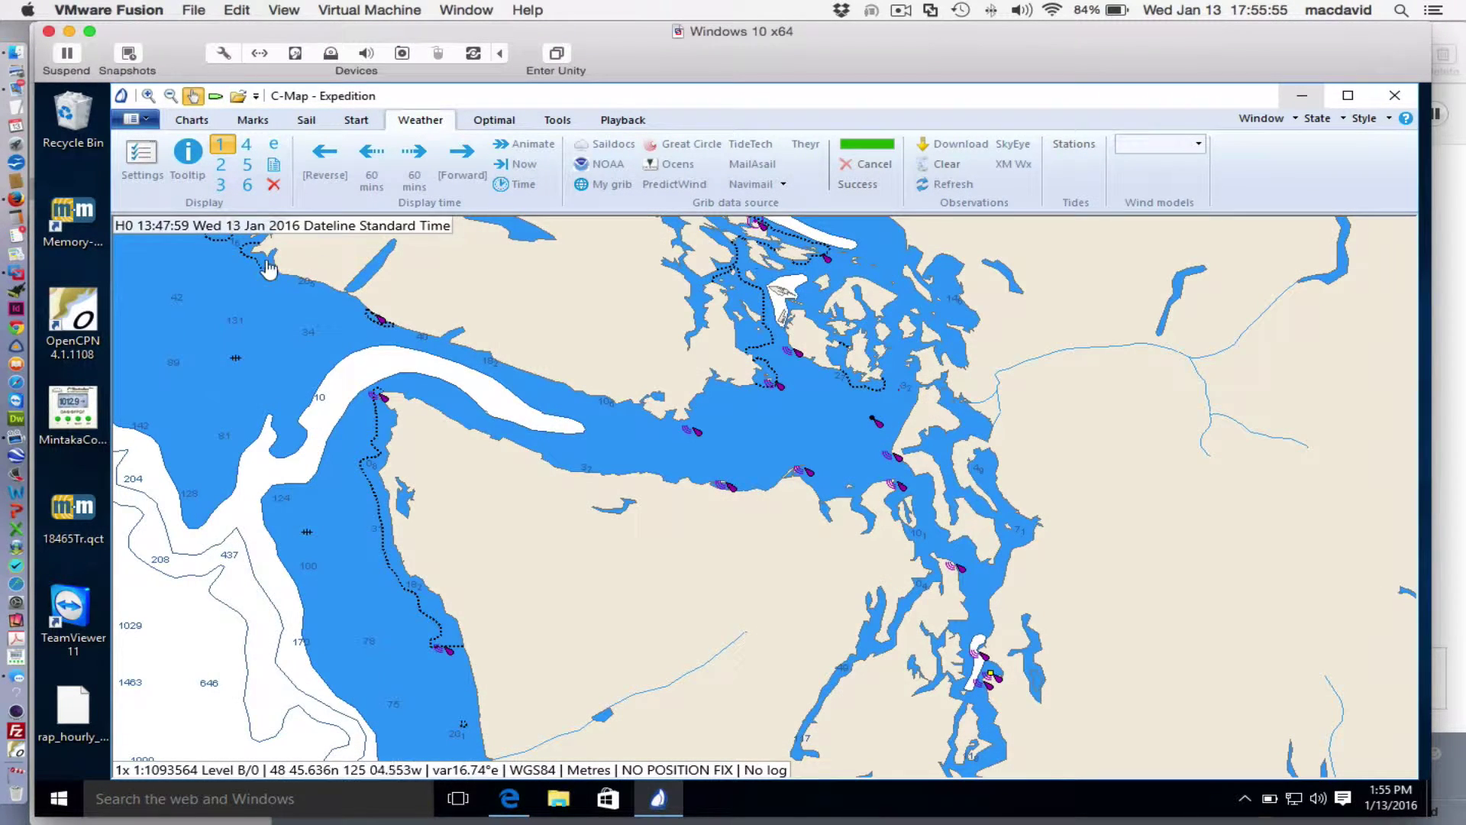
Download a Saildocs GFS GRIB with PRMSL and WIND at 0.25° for 1 day over the charted coast and straits.
click(604, 143)
drag(265, 242, 1267, 768)
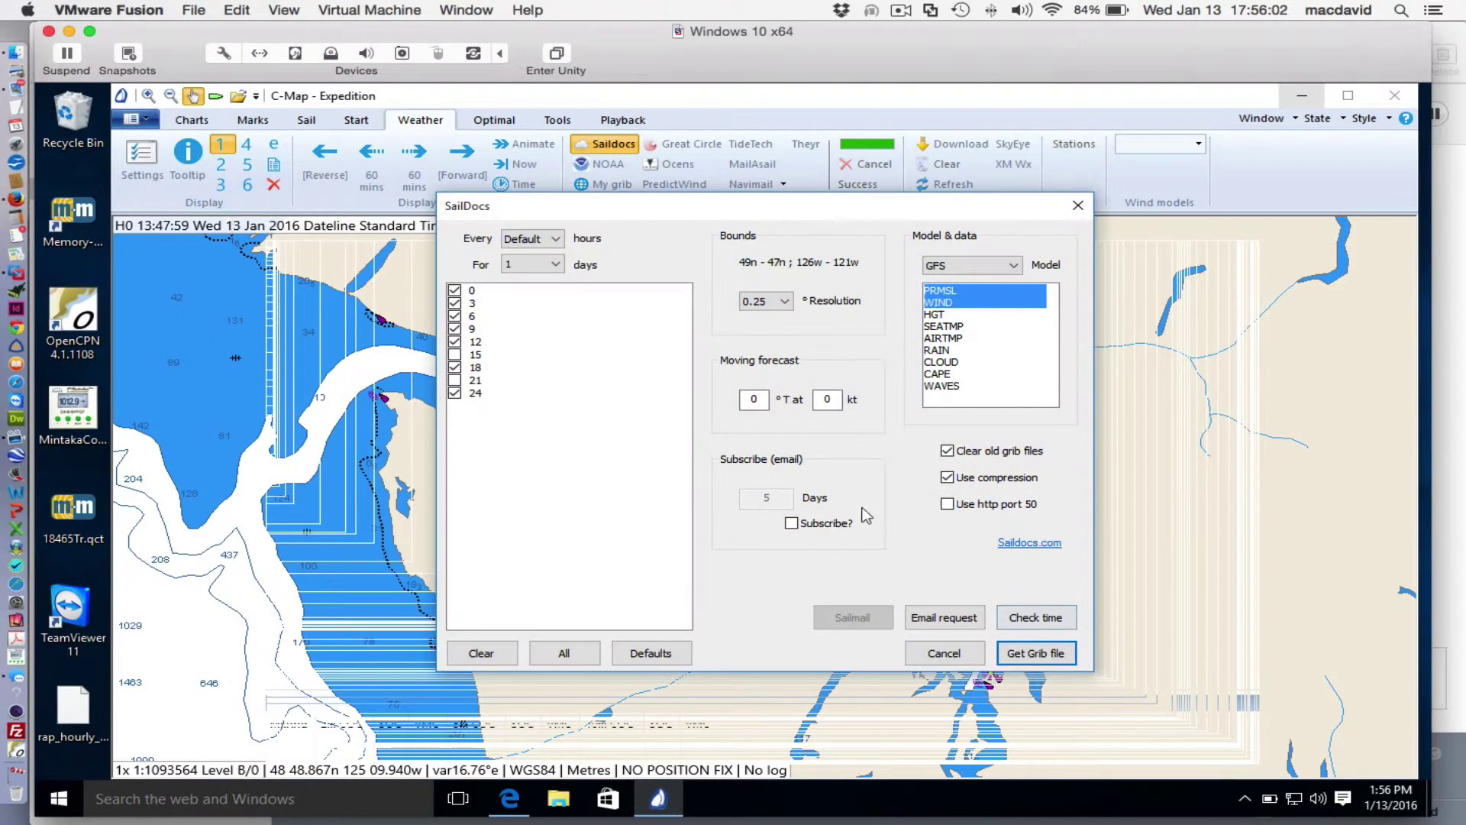
click(1058, 655)
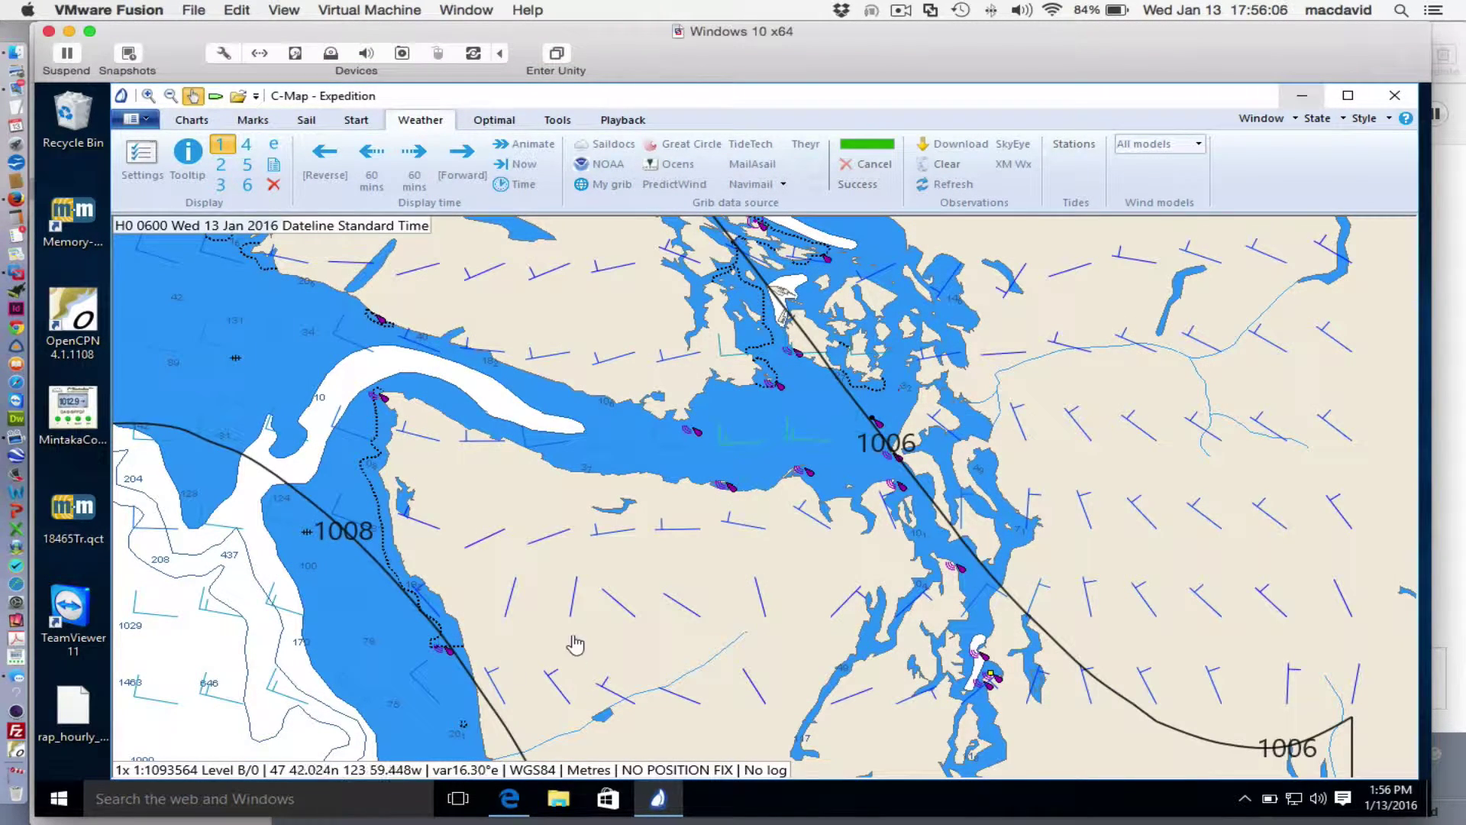
click(171, 98)
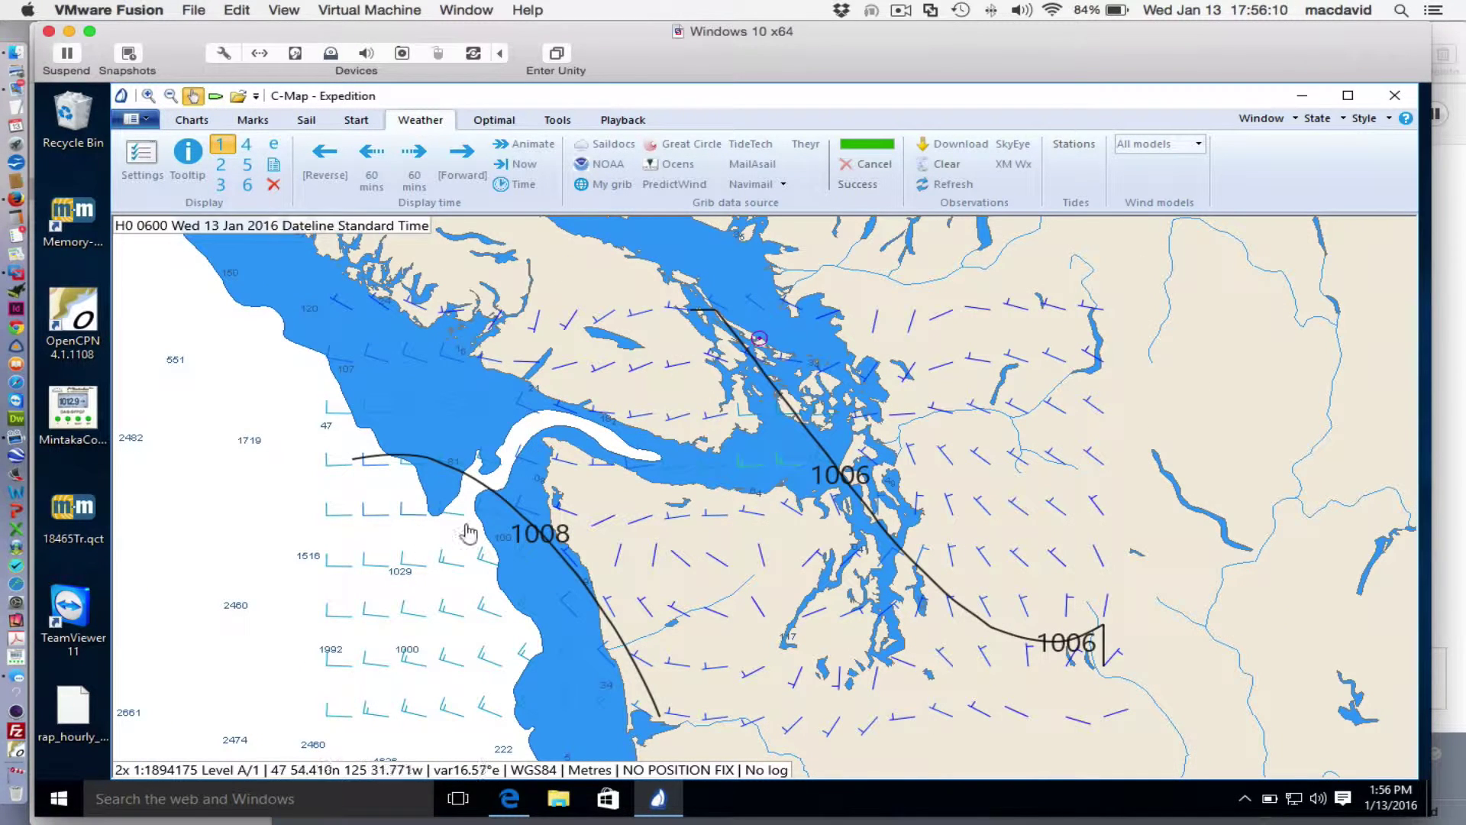
Check the recreated Grib folder in Expedition's data folder for the downloaded GRIB file, and close the file window.
click(131, 120)
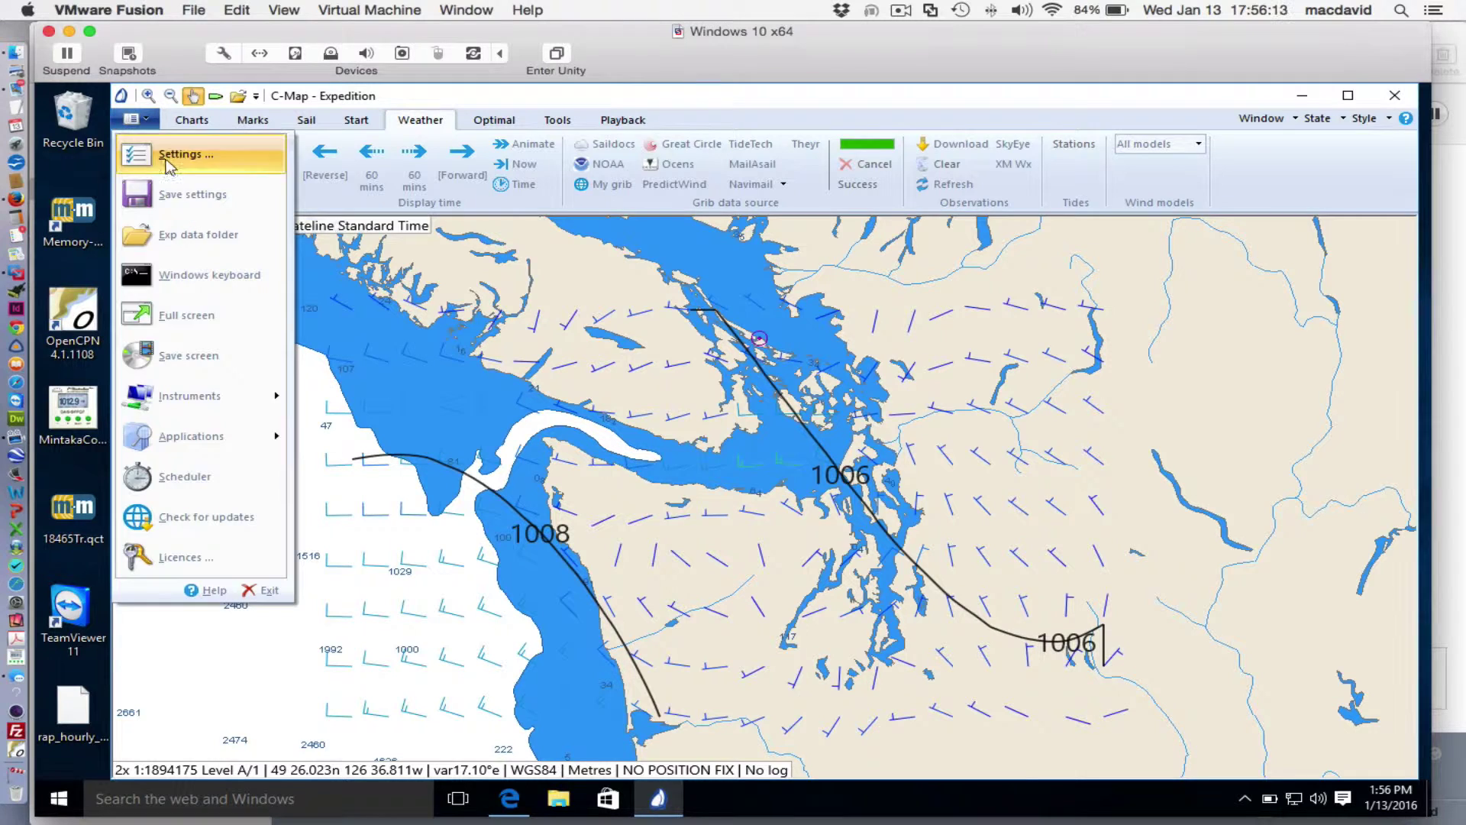
click(173, 231)
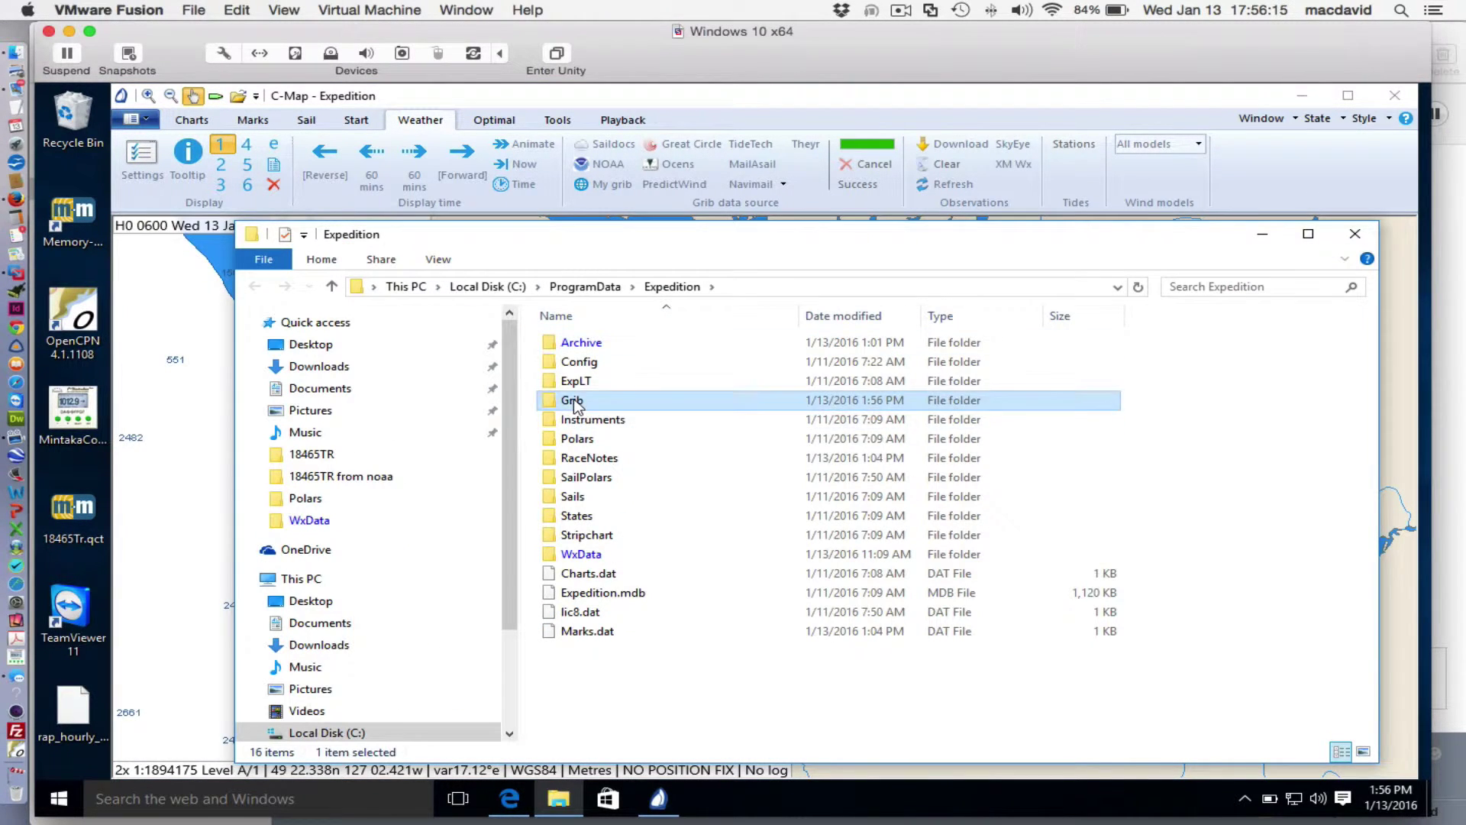
double_click(620, 408)
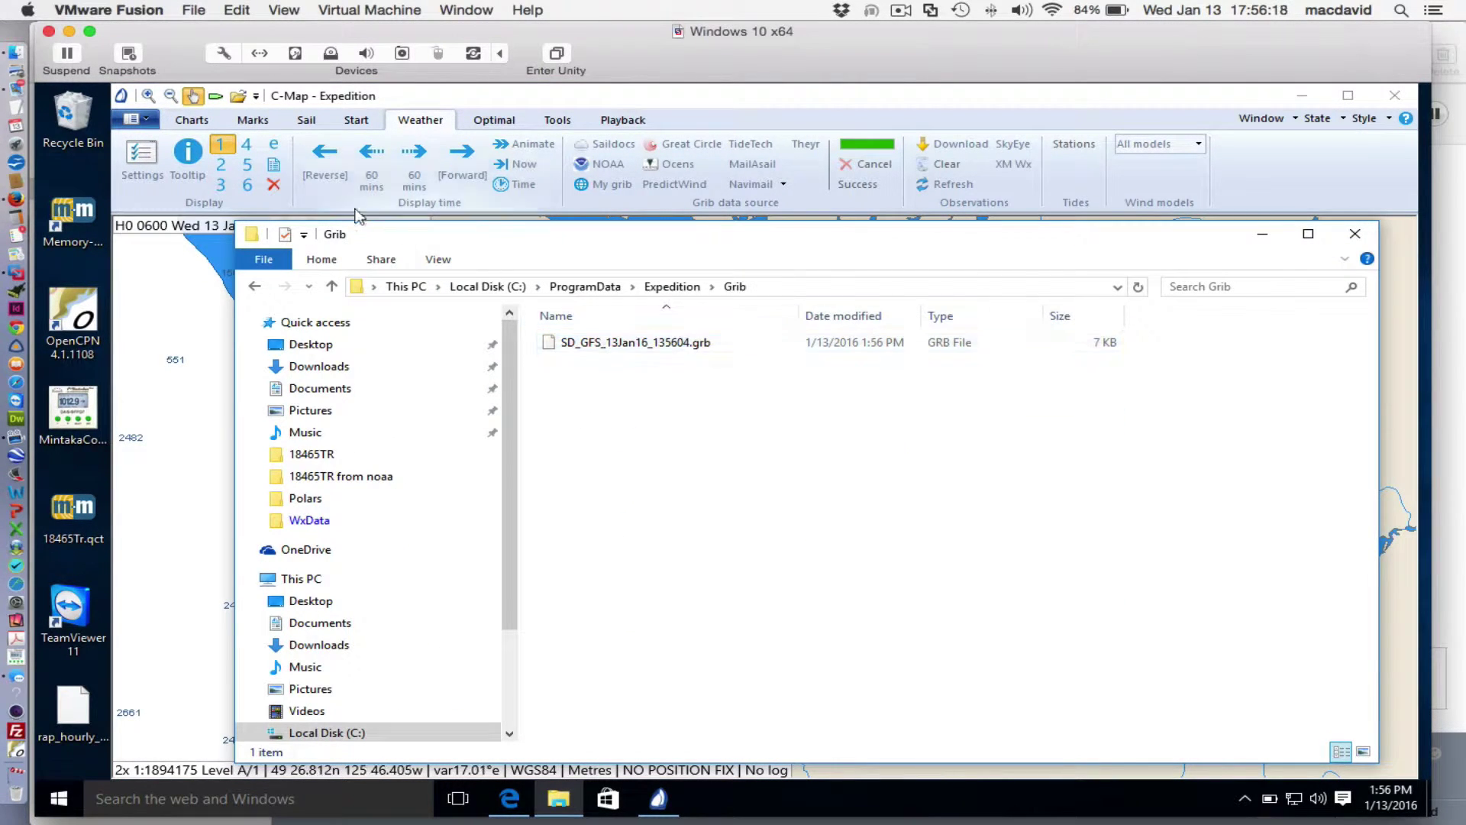
click(255, 286)
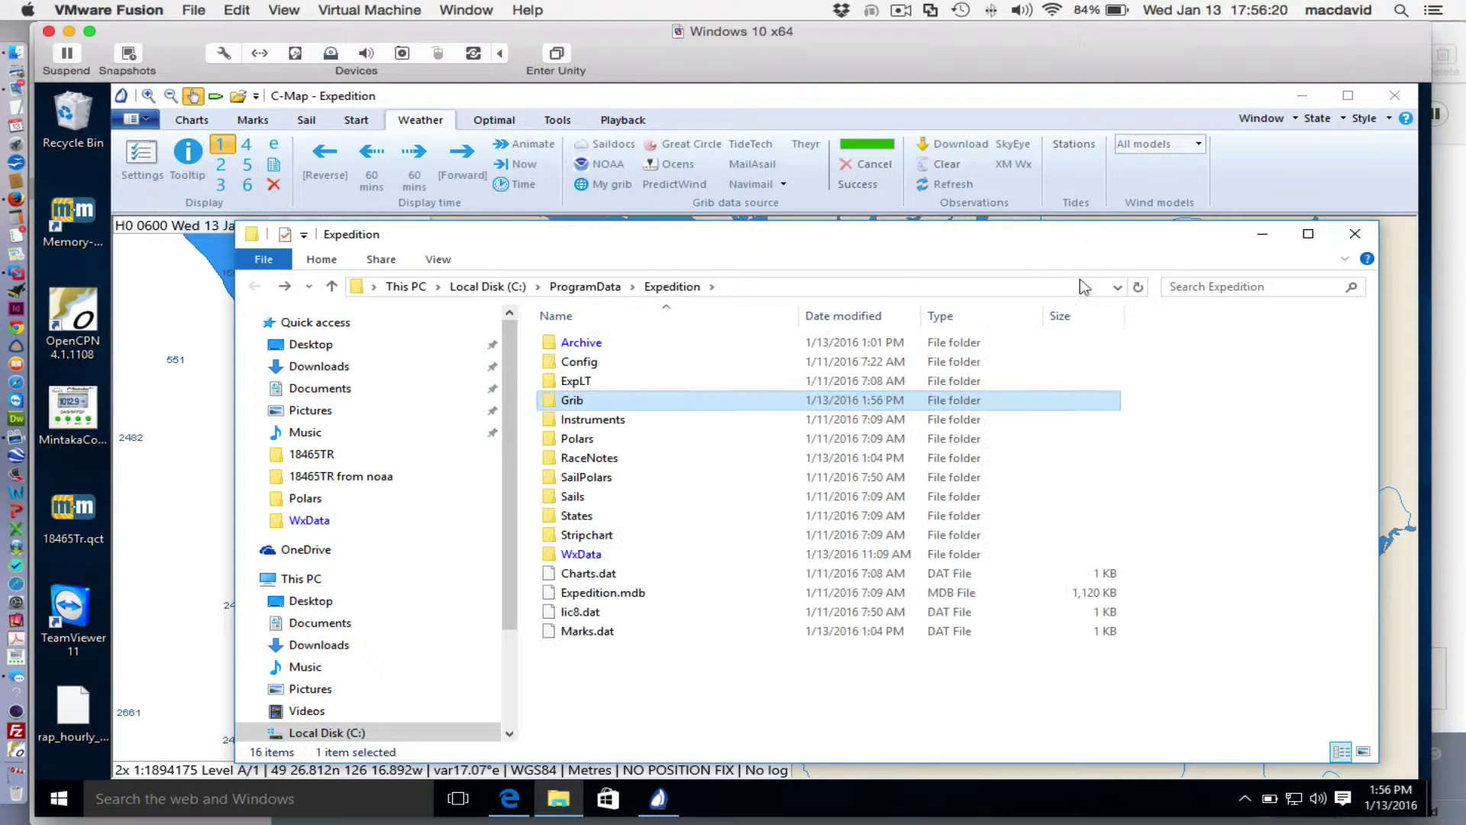
click(1355, 234)
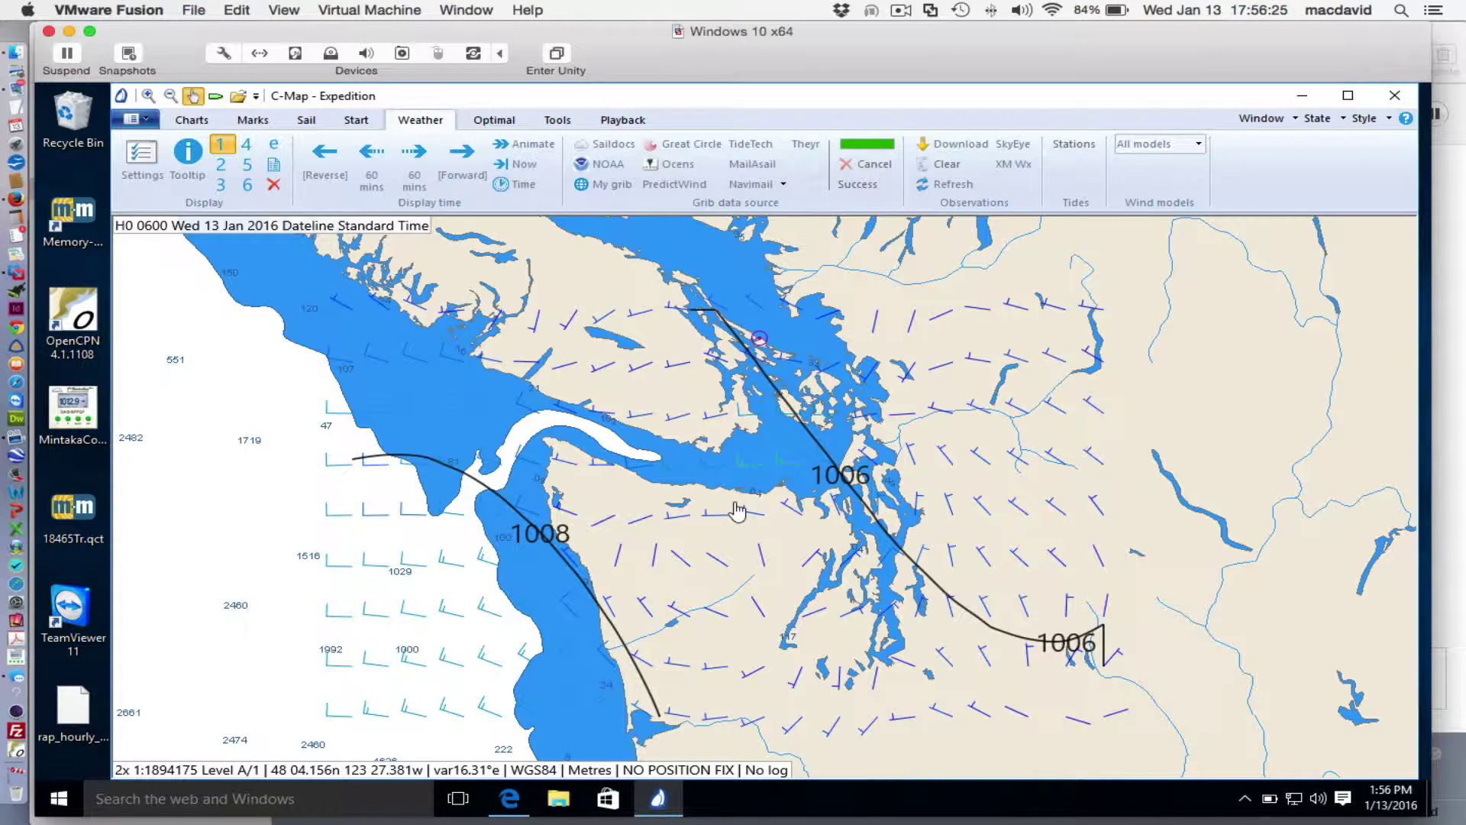
Open the OCENS WeatherNet library and list the HRRR batch's products, leaving the batch enabled.
click(667, 168)
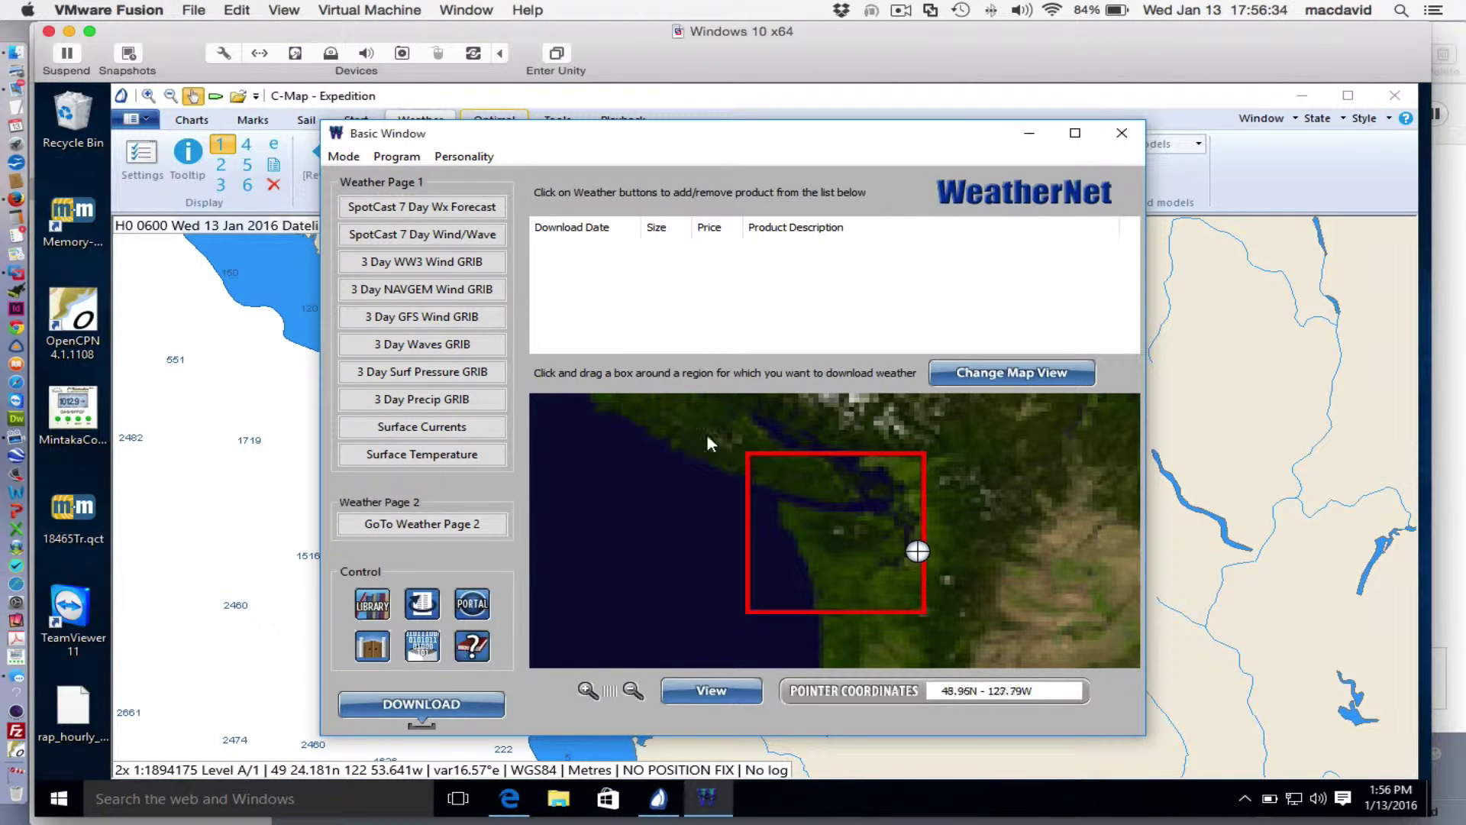
click(372, 607)
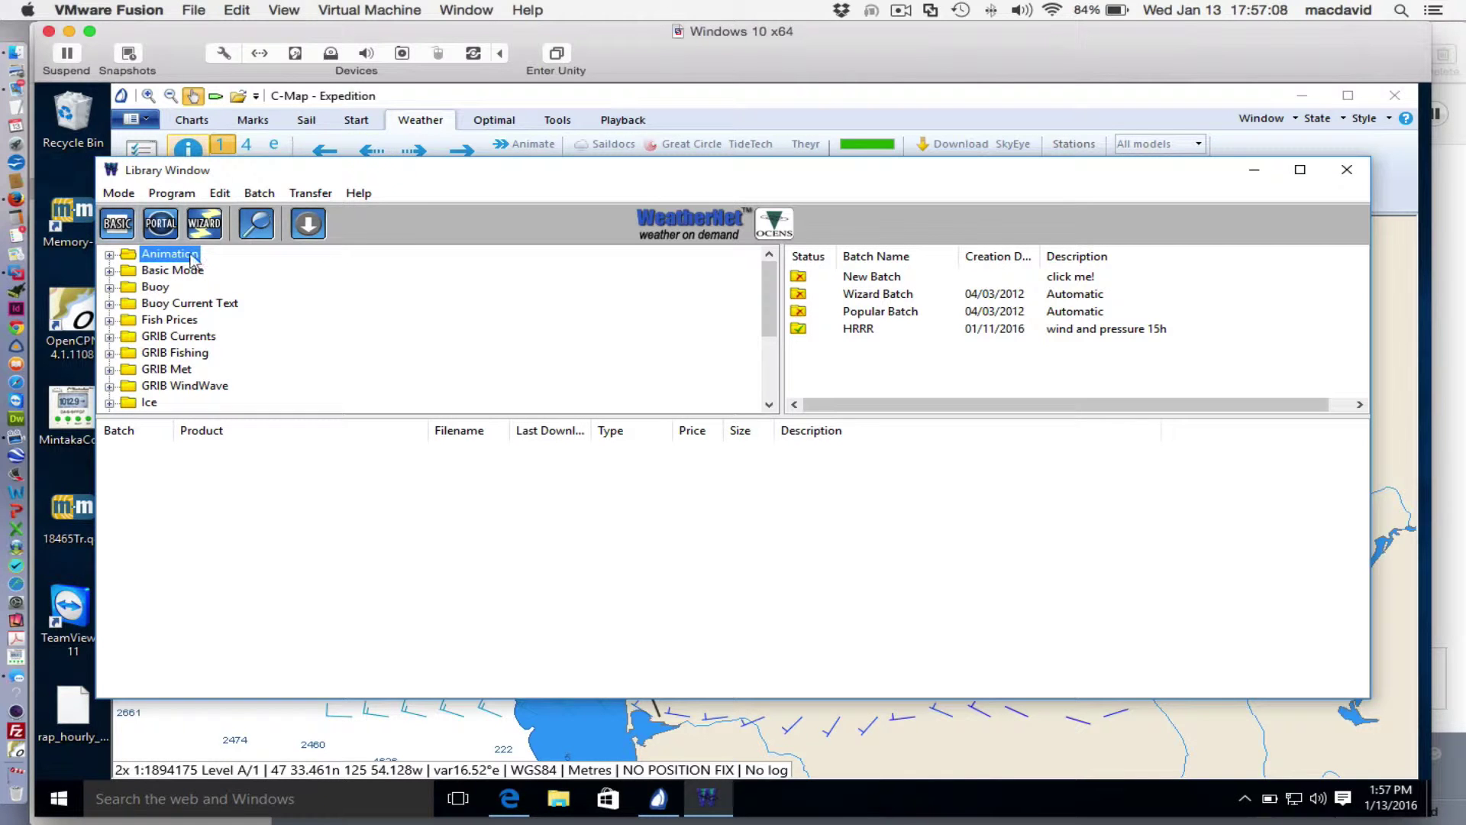
click(800, 332)
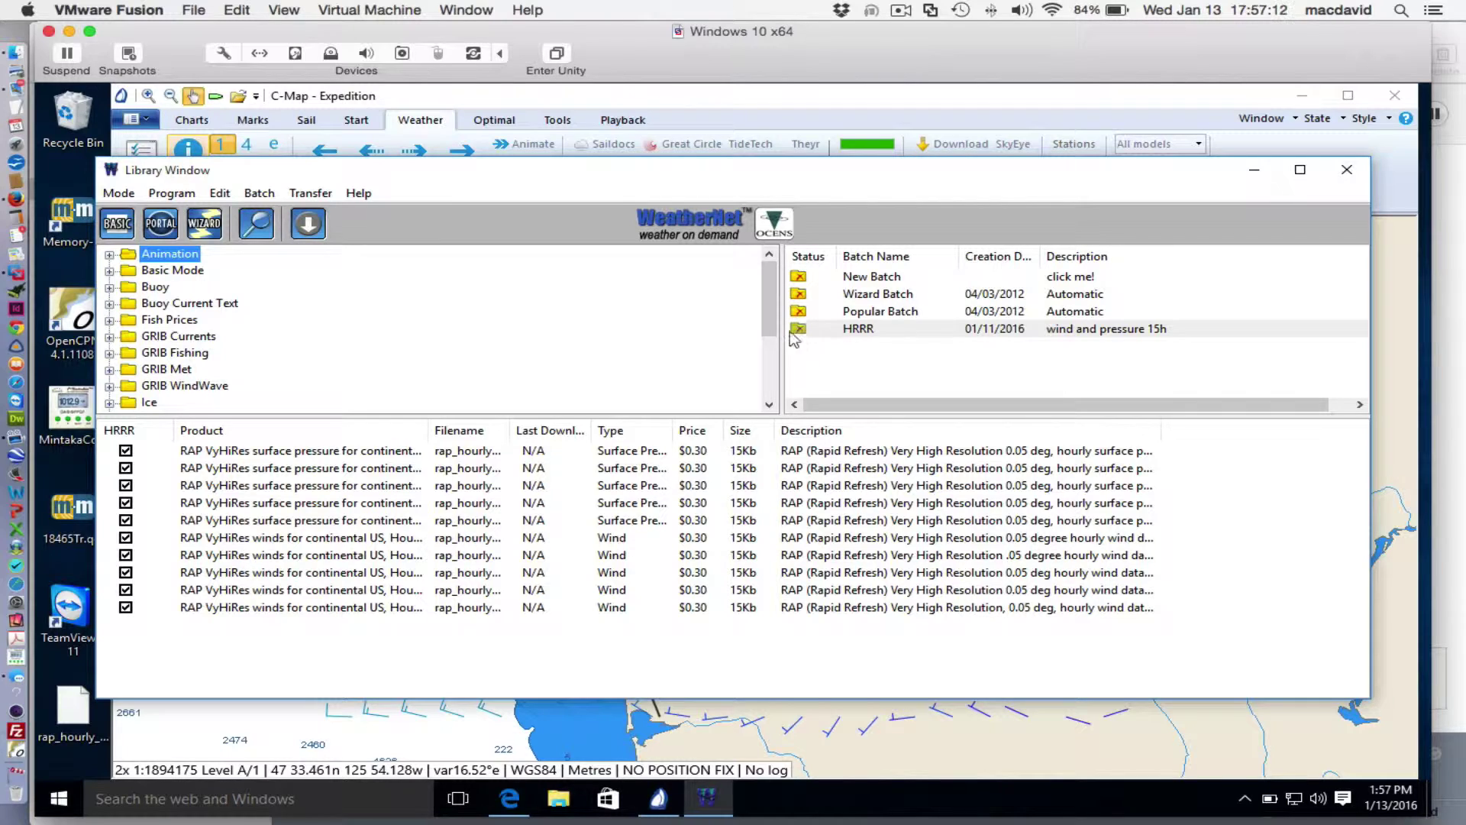
click(799, 329)
Open the HRRR batch's properties and examine its name, description, transfer folder, and the option combining all GRIB files into one.
right_click(861, 334)
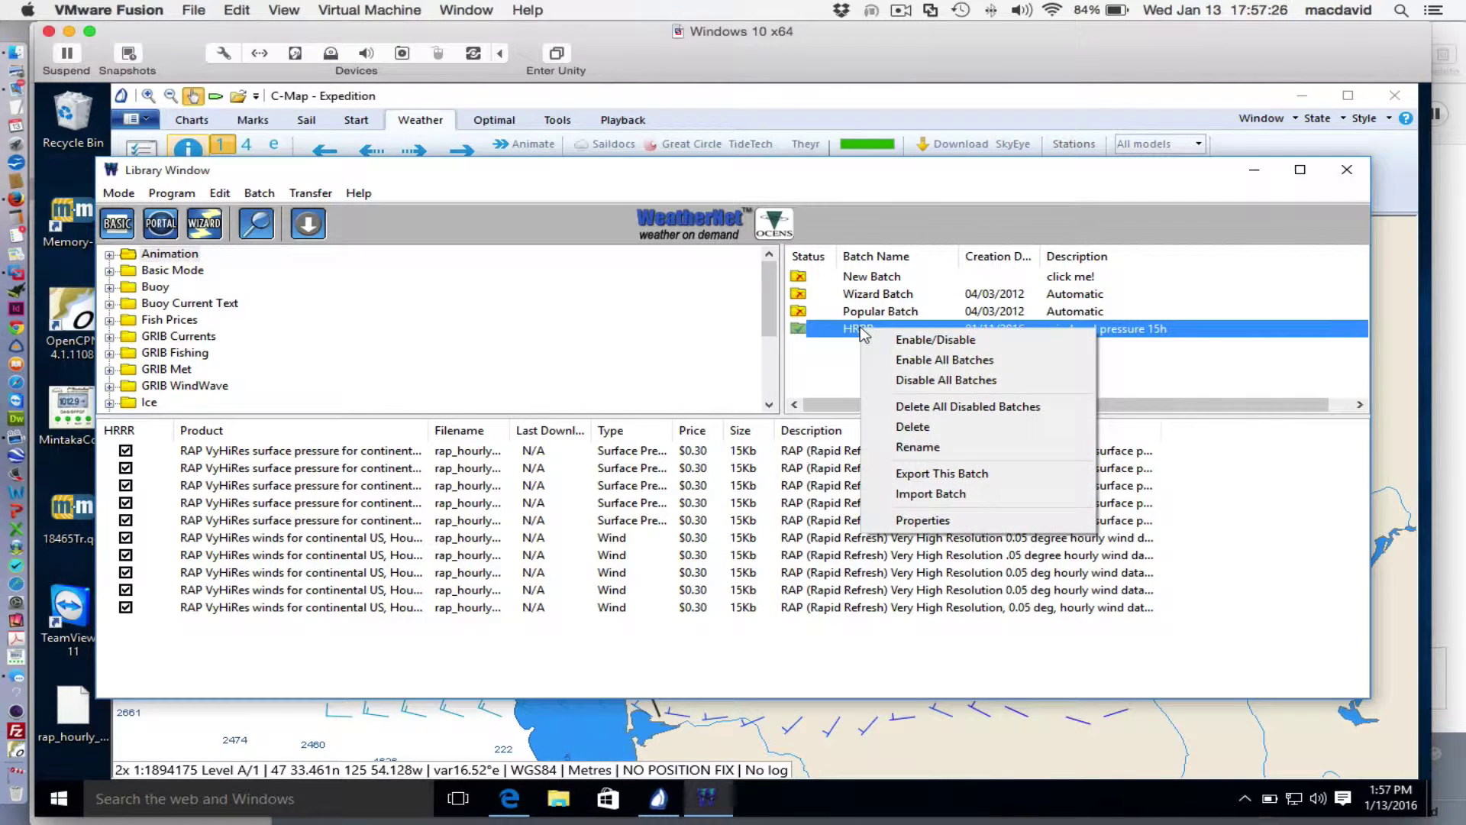
click(926, 522)
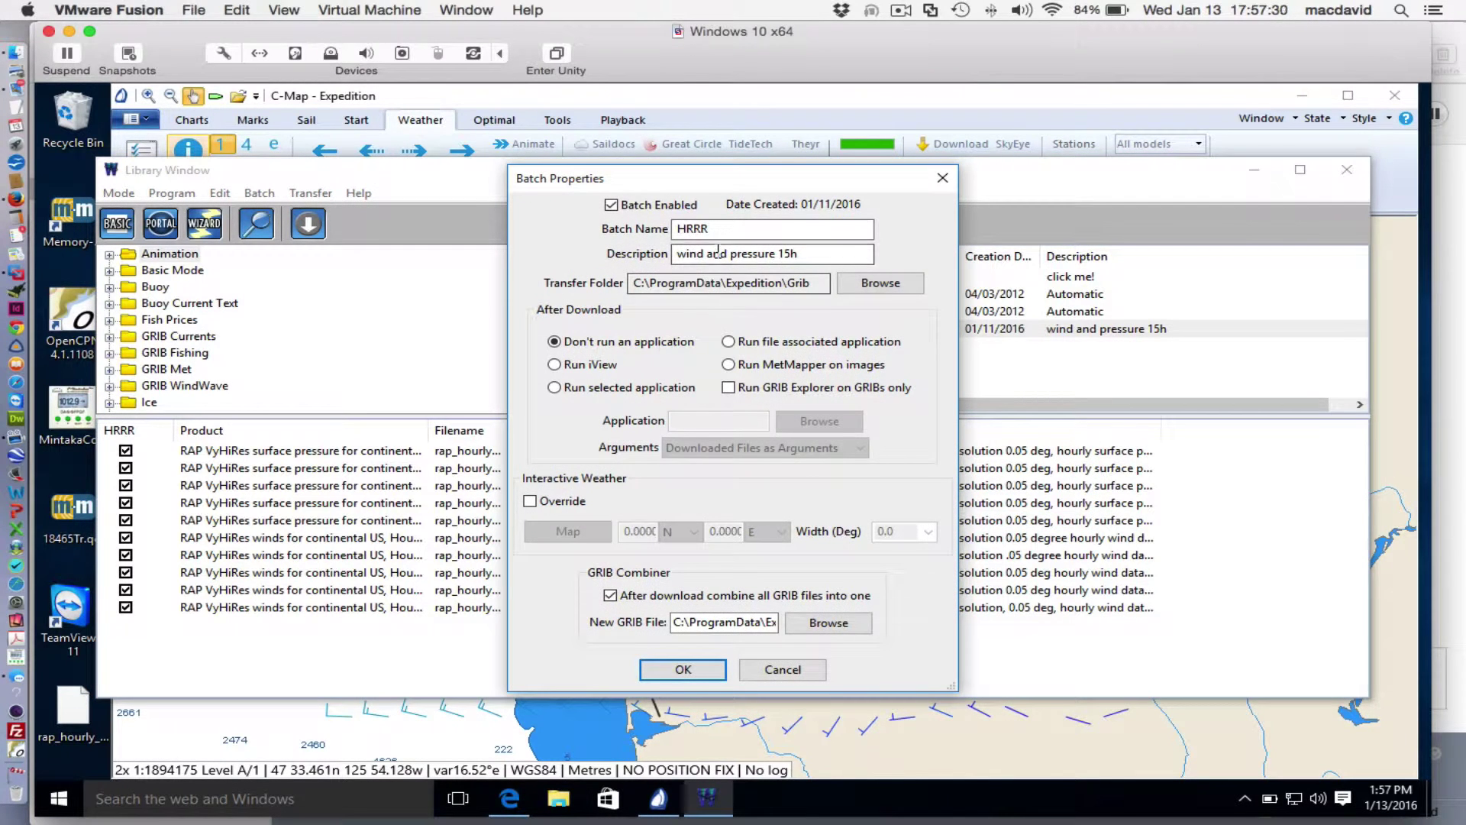
click(822, 229)
click(785, 252)
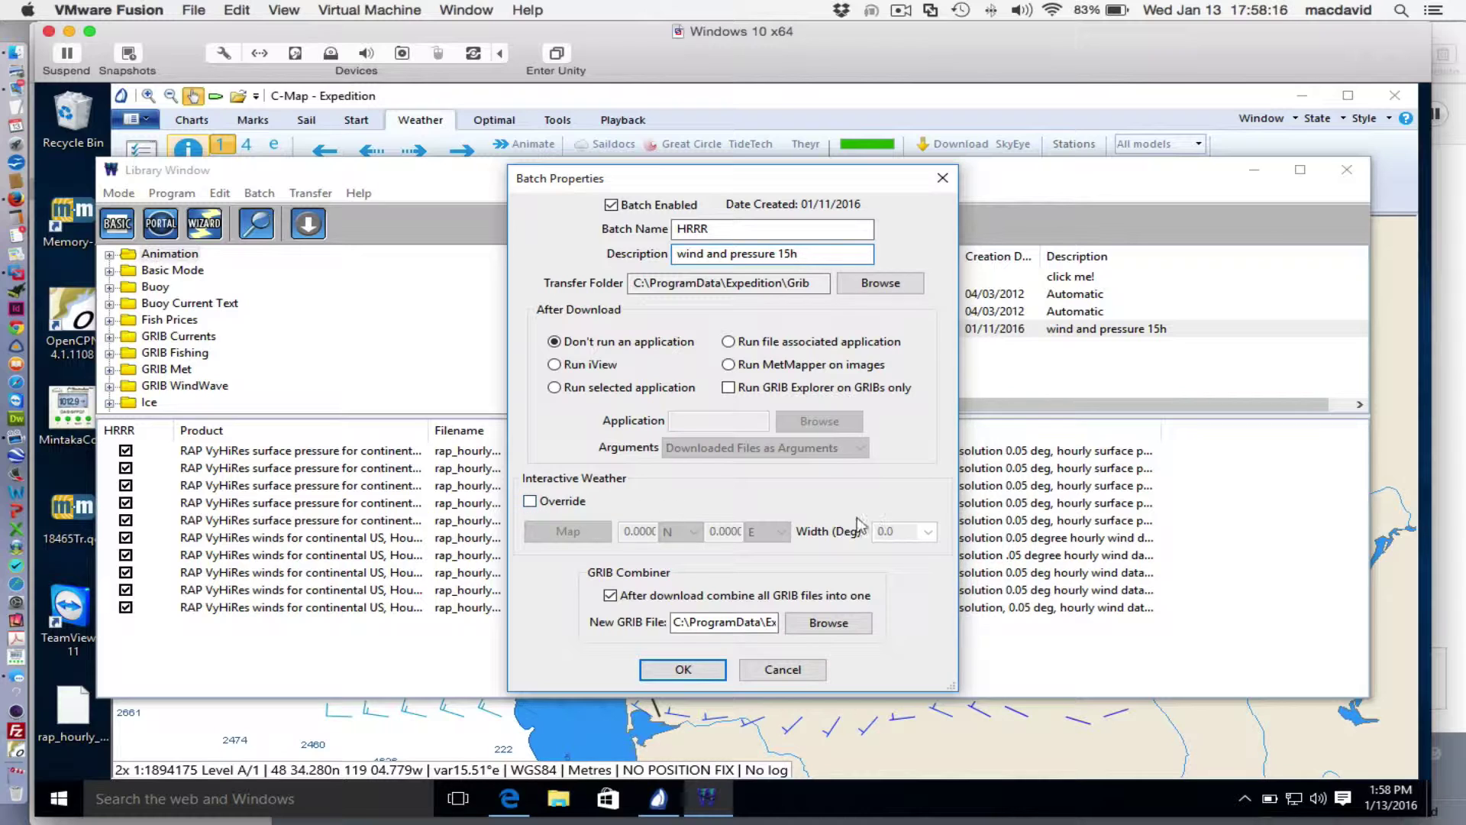
click(611, 596)
click(610, 596)
drag(748, 178, 1056, 195)
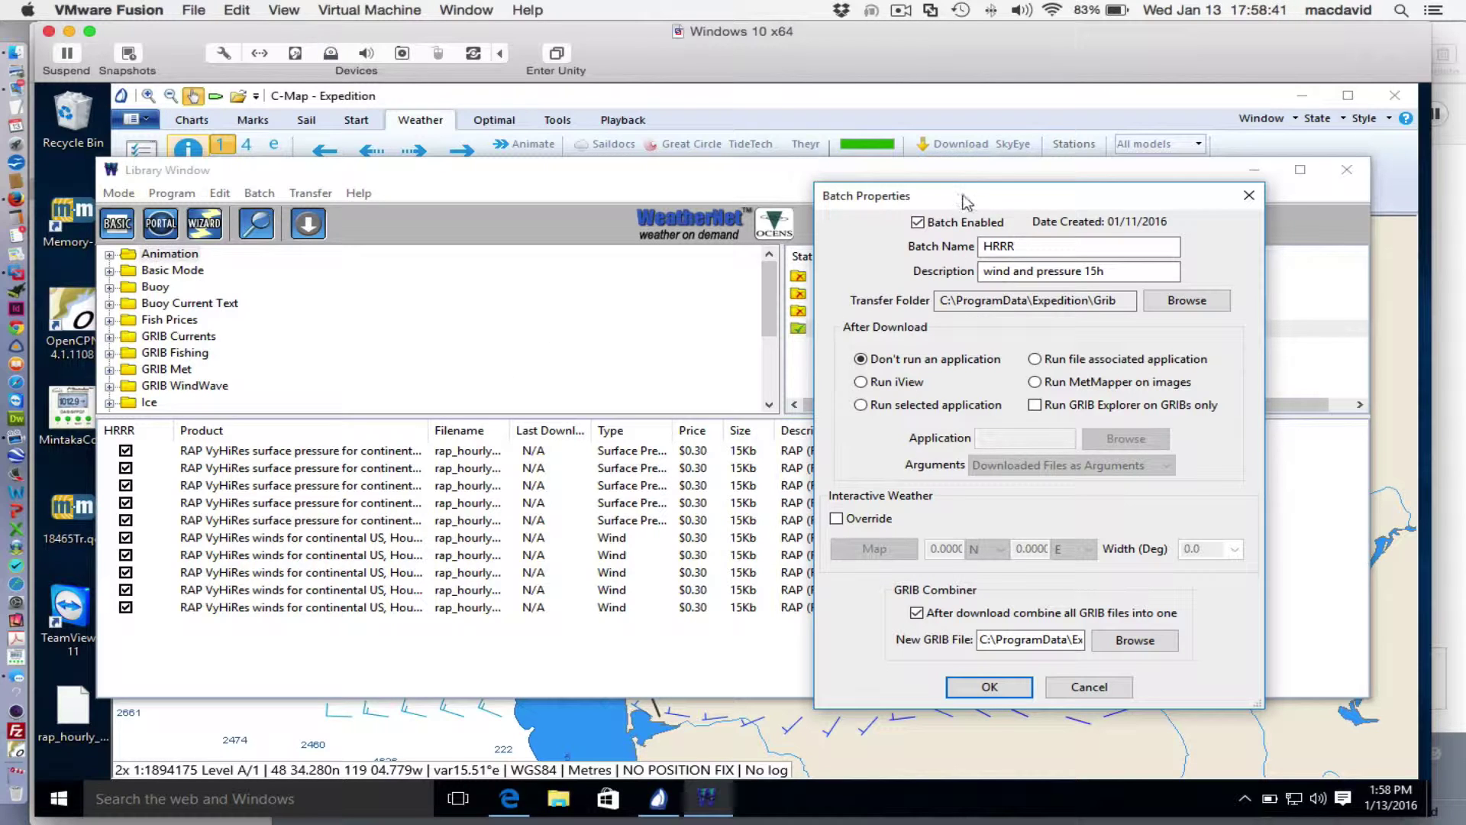
drag(967, 202, 631, 198)
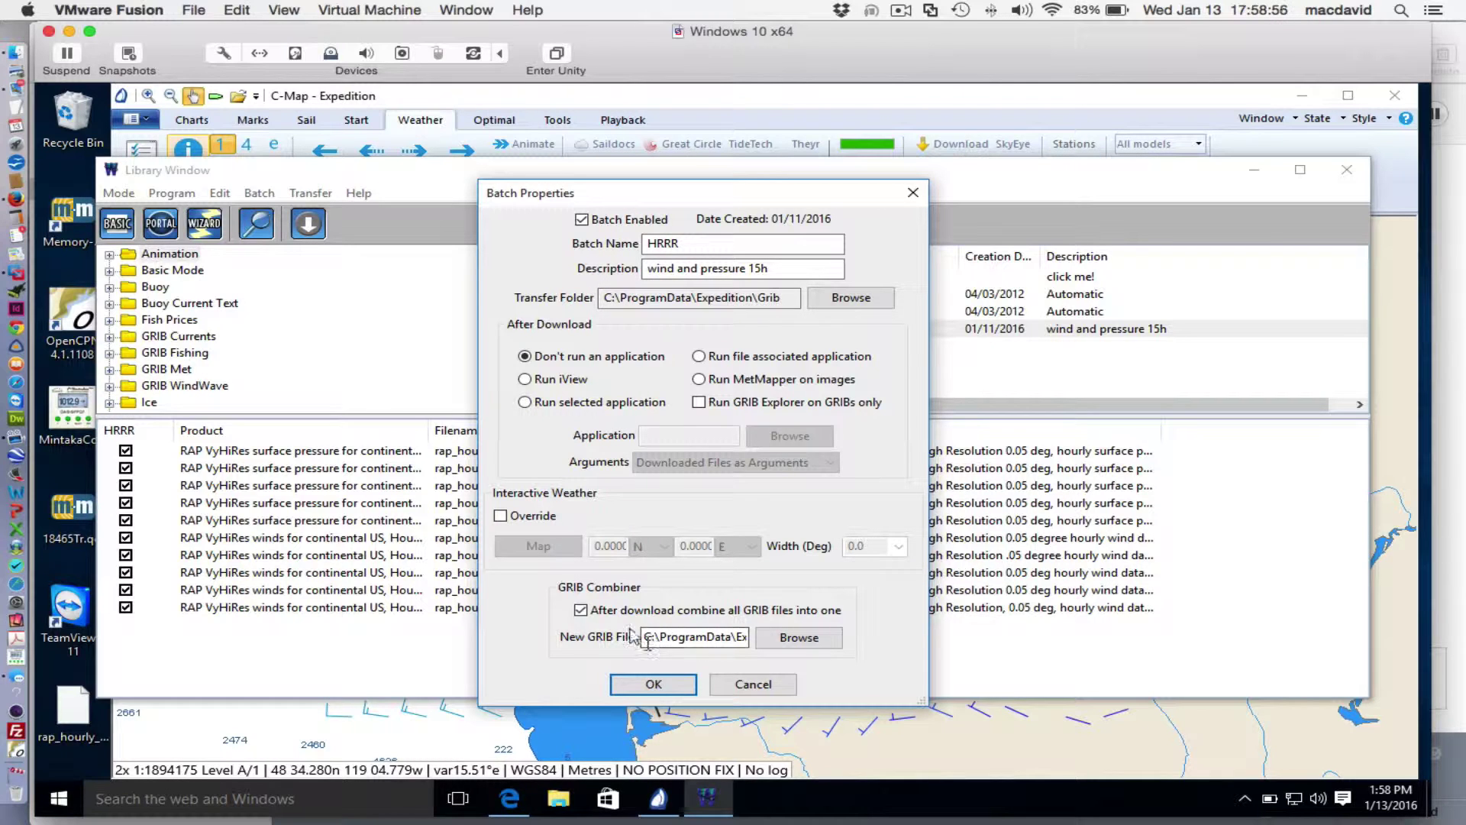
click(580, 610)
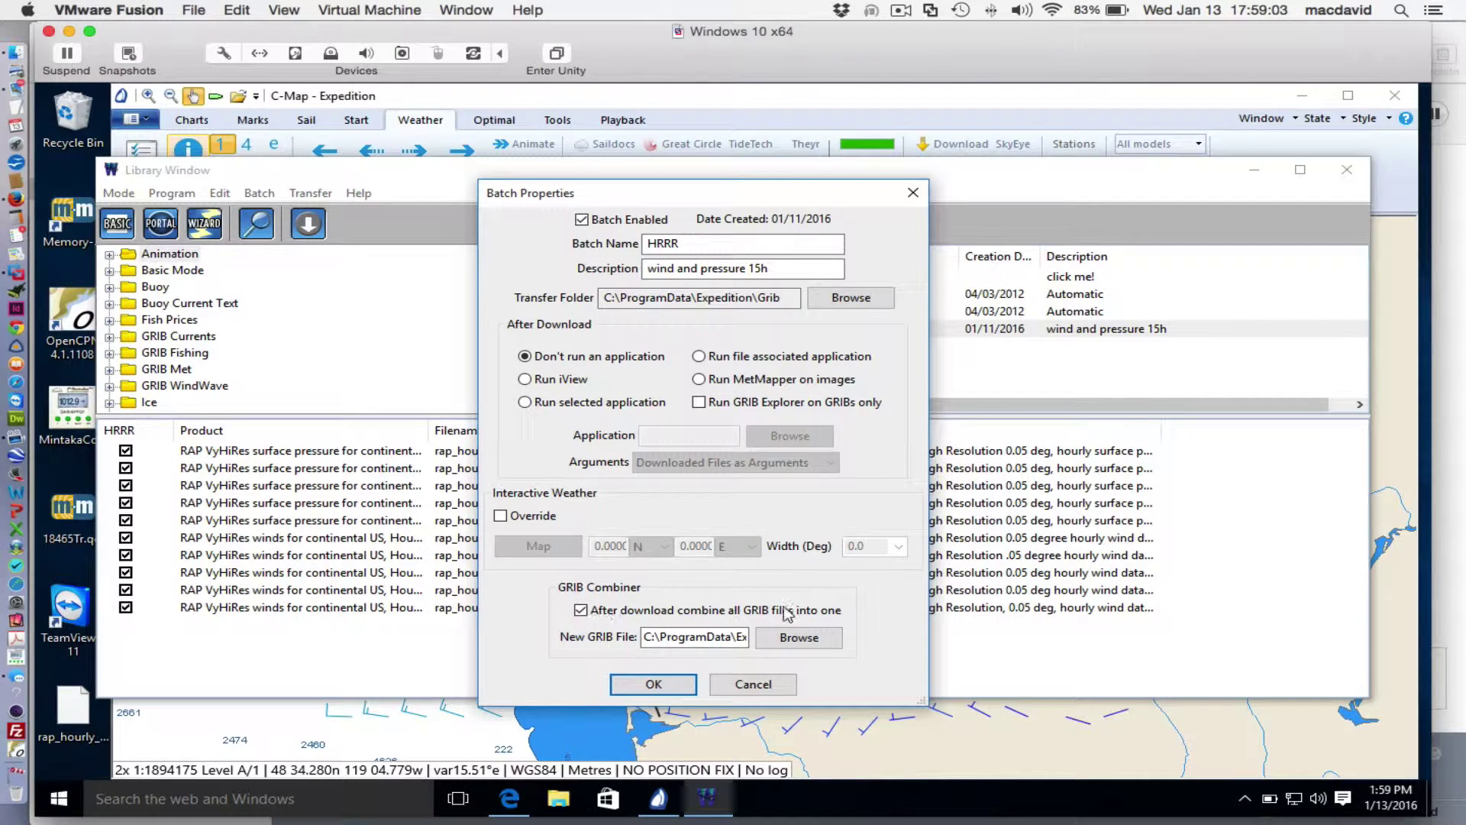
Set the combined GRIB file to "hrrr 15h w and p jan 13 1729.grb" in Expedition's Grib folder.
click(806, 643)
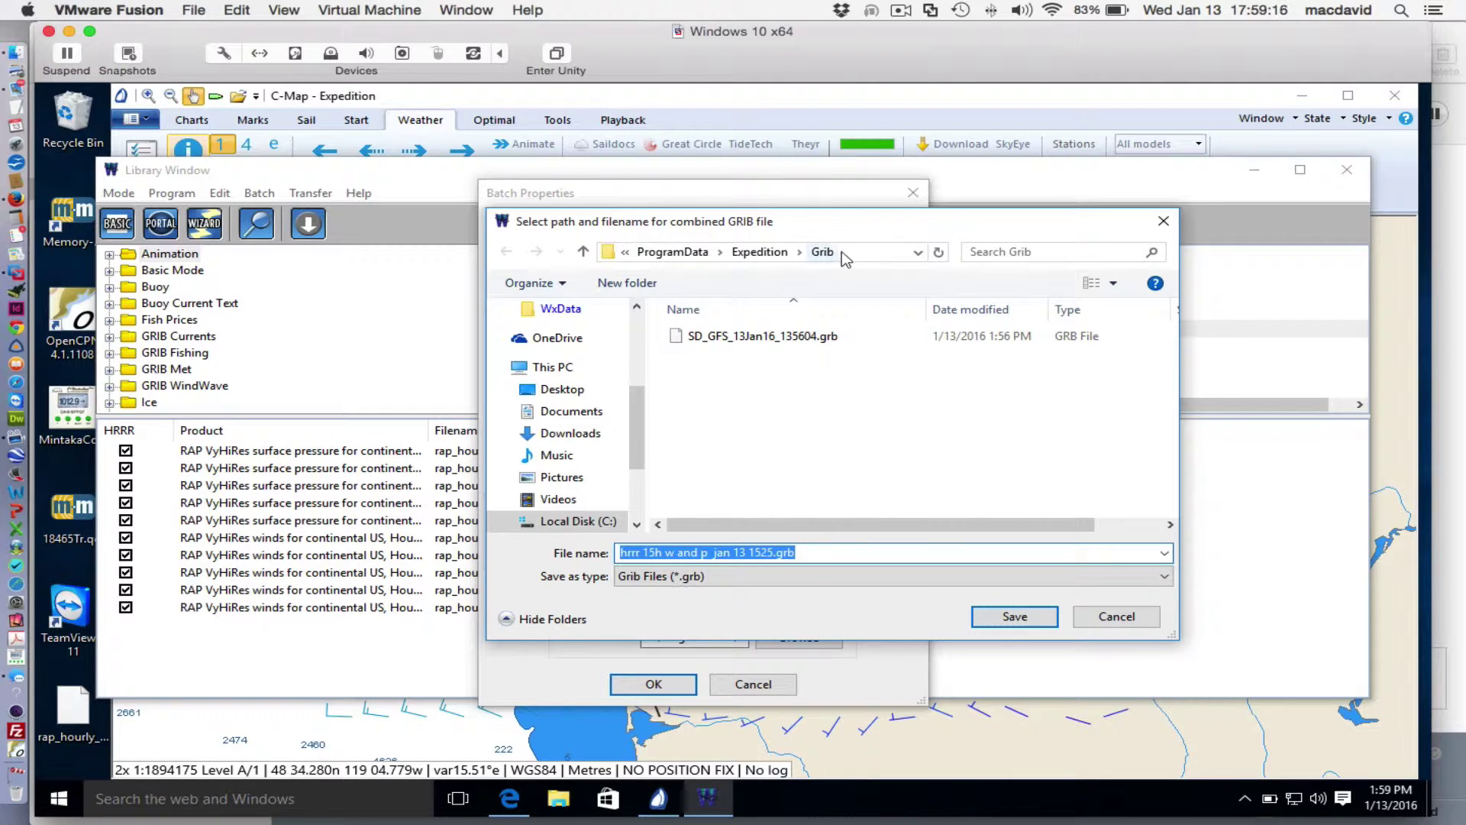
click(801, 555)
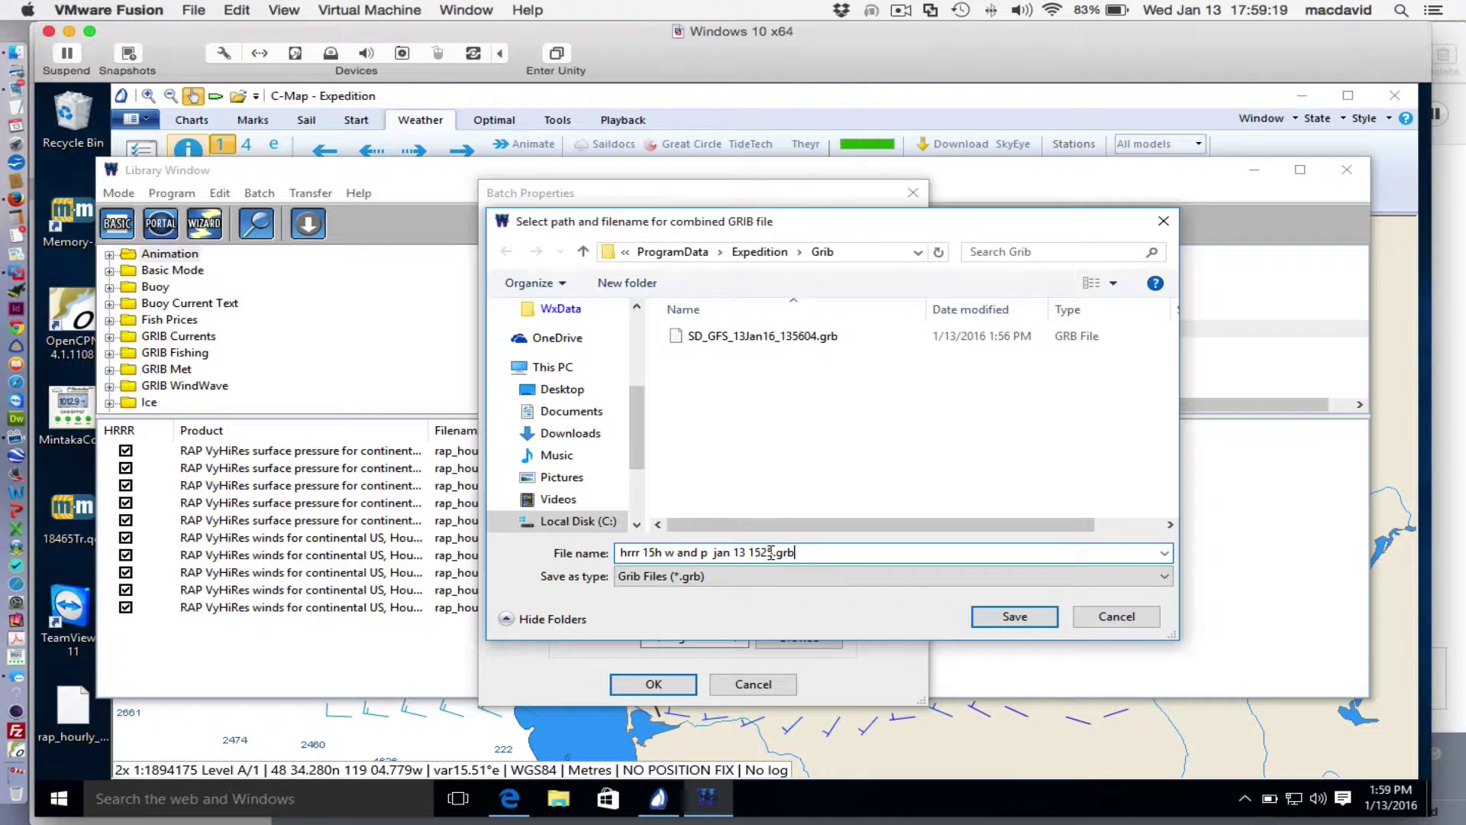
drag(773, 553, 627, 552)
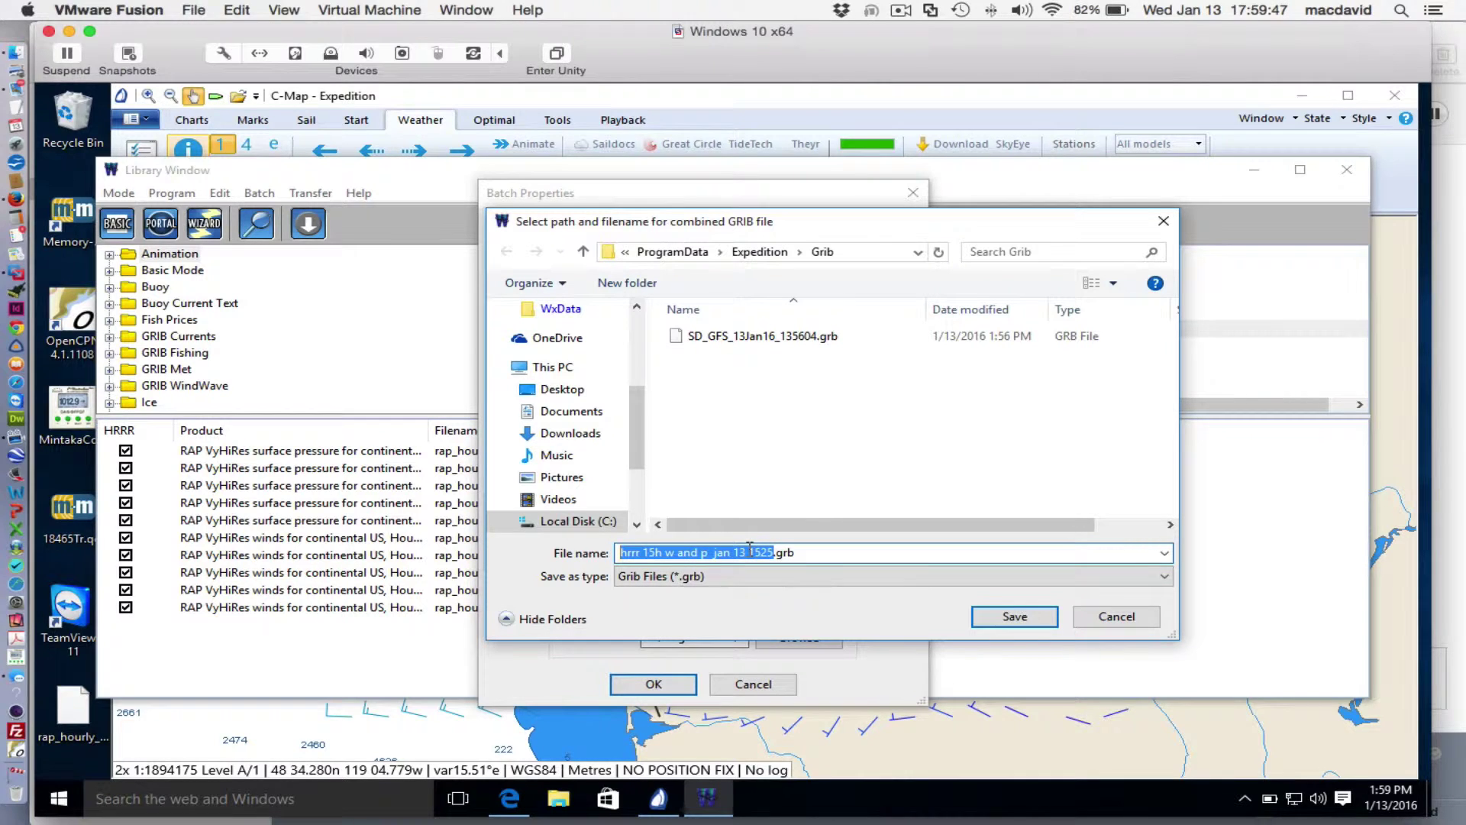
click(750, 550)
drag(750, 551, 760, 549)
text(1729)
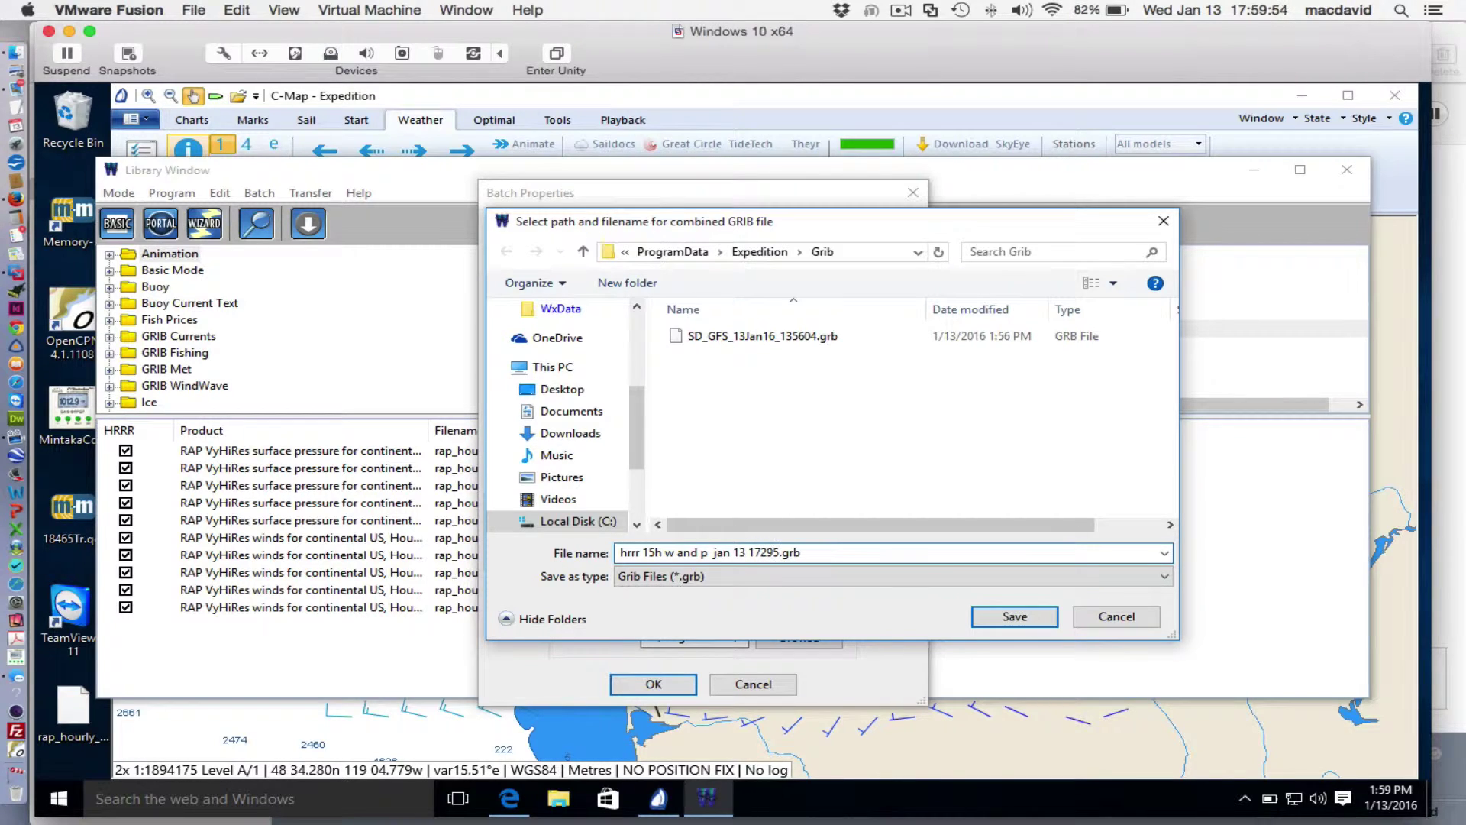
key(Delete)
click(1015, 617)
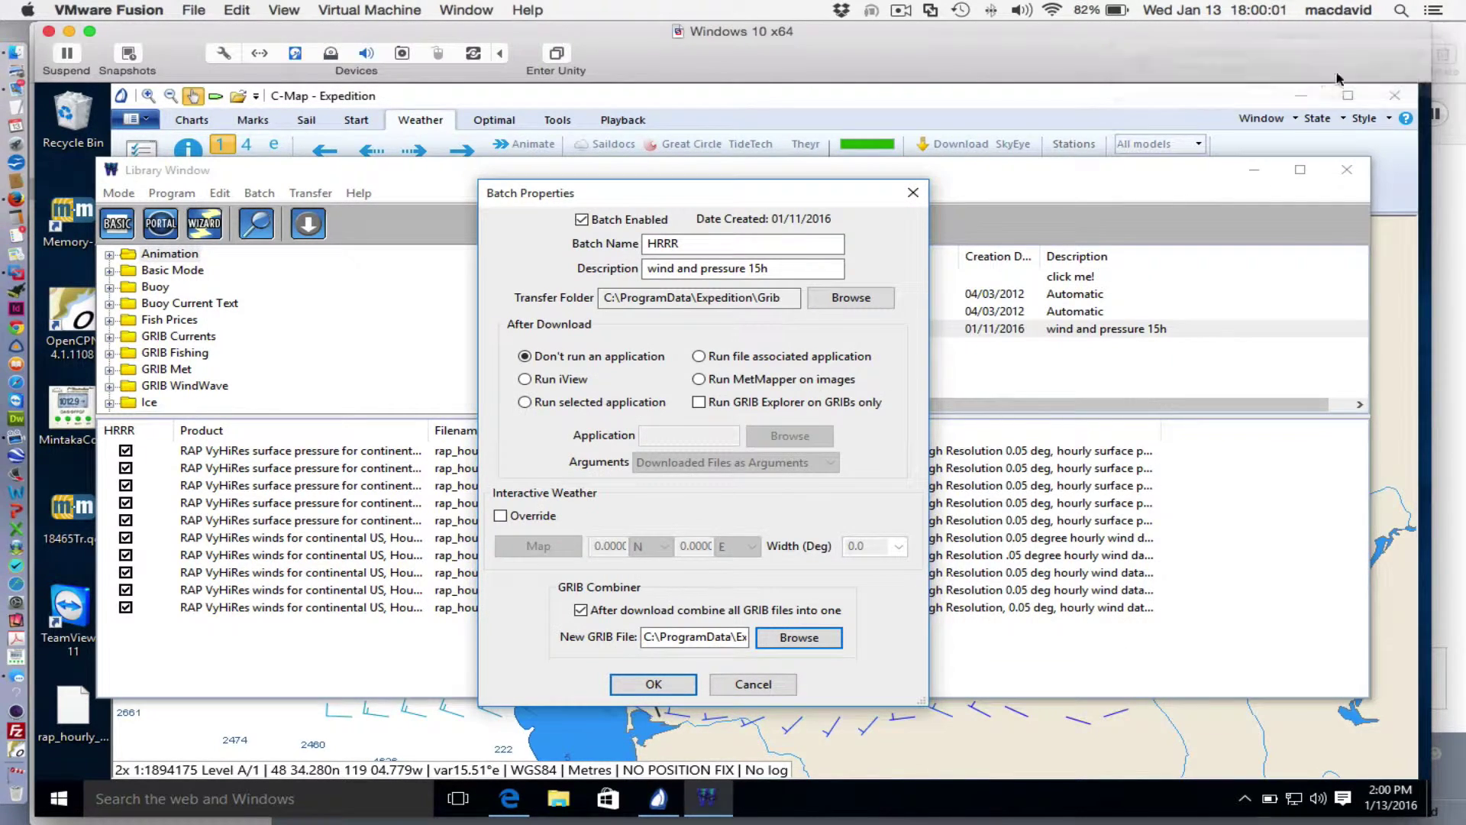
Accept the batch properties and list the RAP wind products under GRIB Met in the library, down to the VyHiRes entries.
click(661, 683)
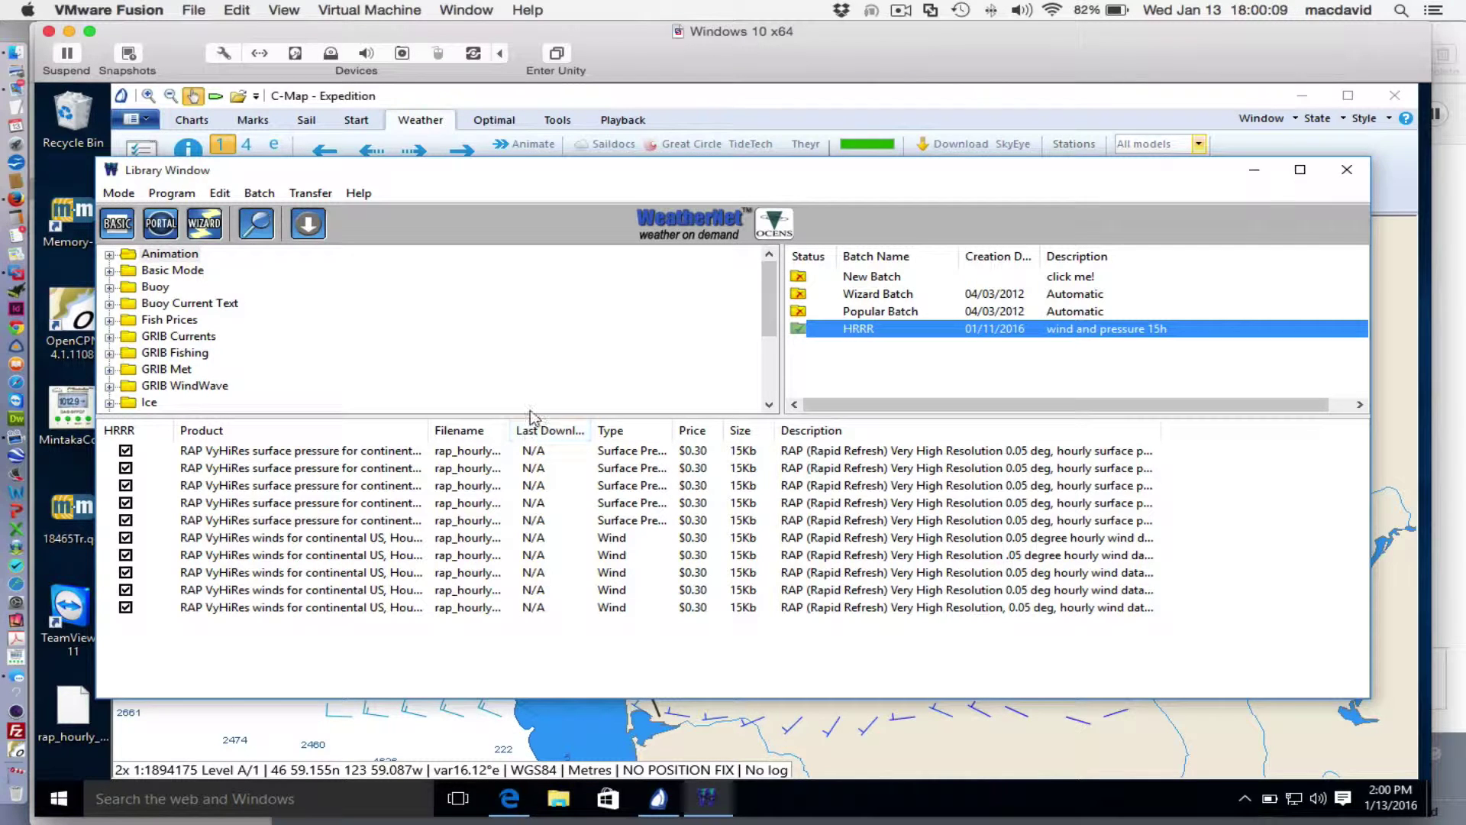
drag(528, 416, 527, 483)
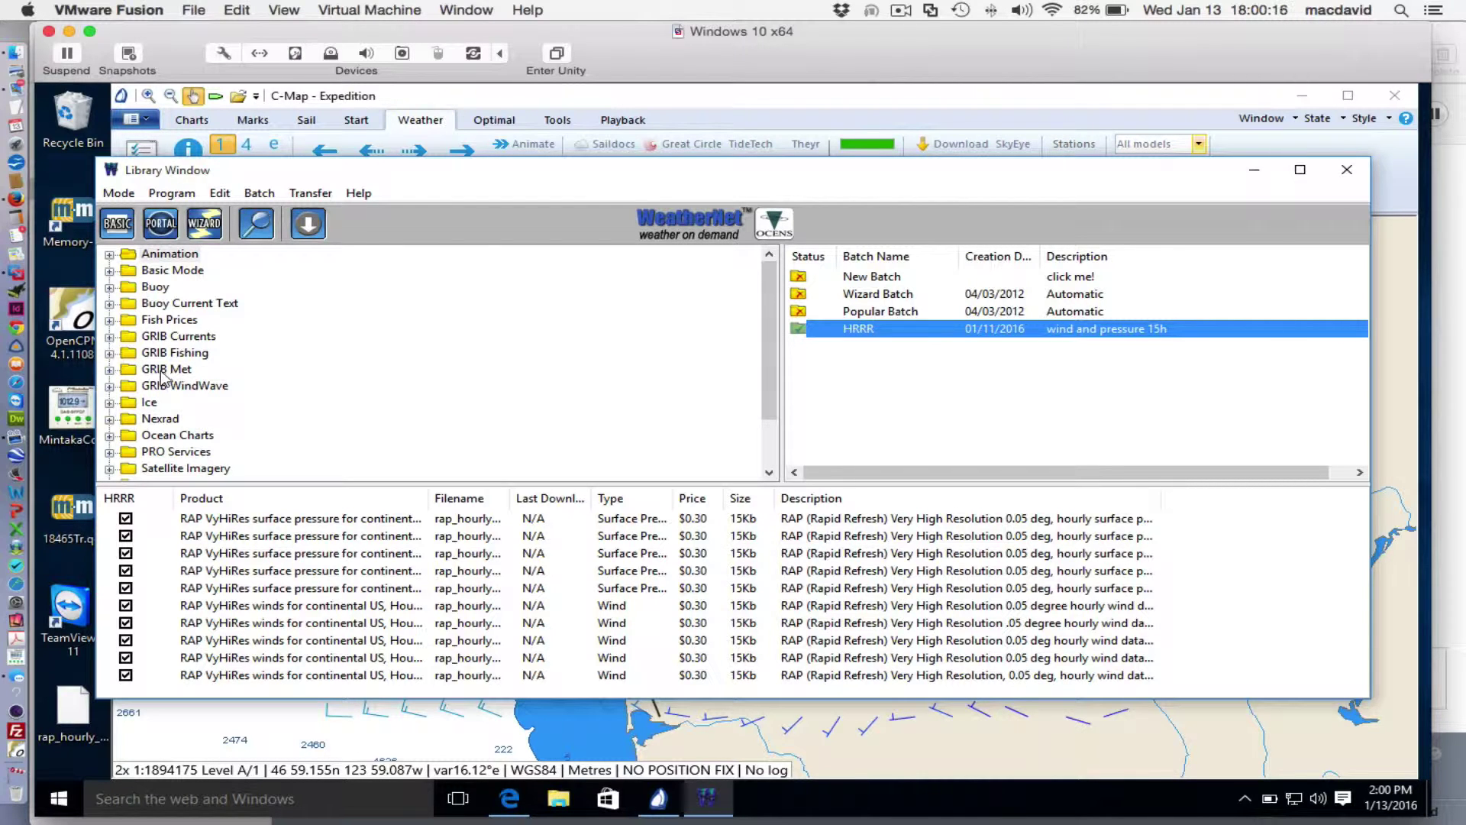
click(109, 370)
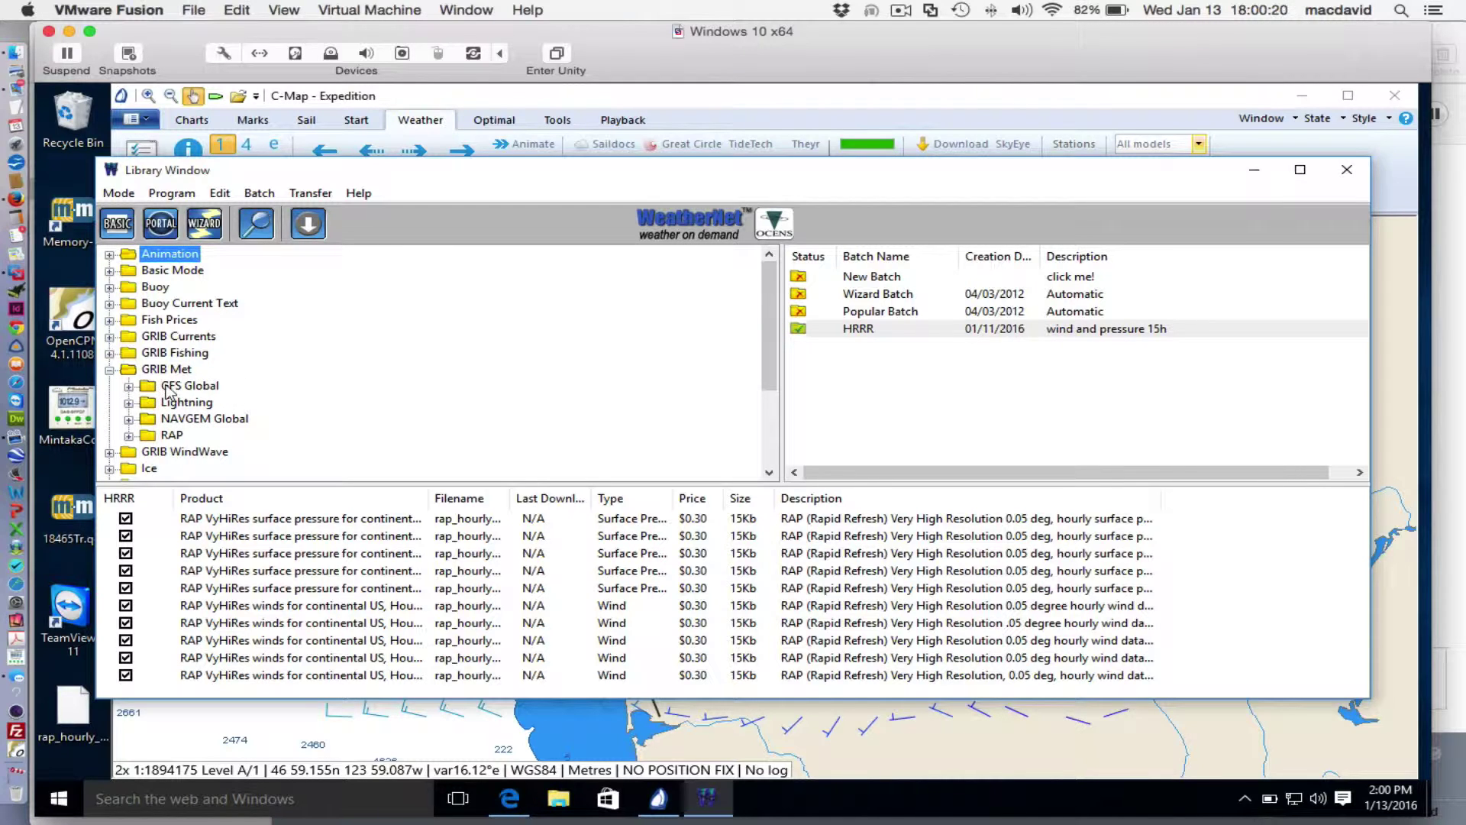
click(129, 435)
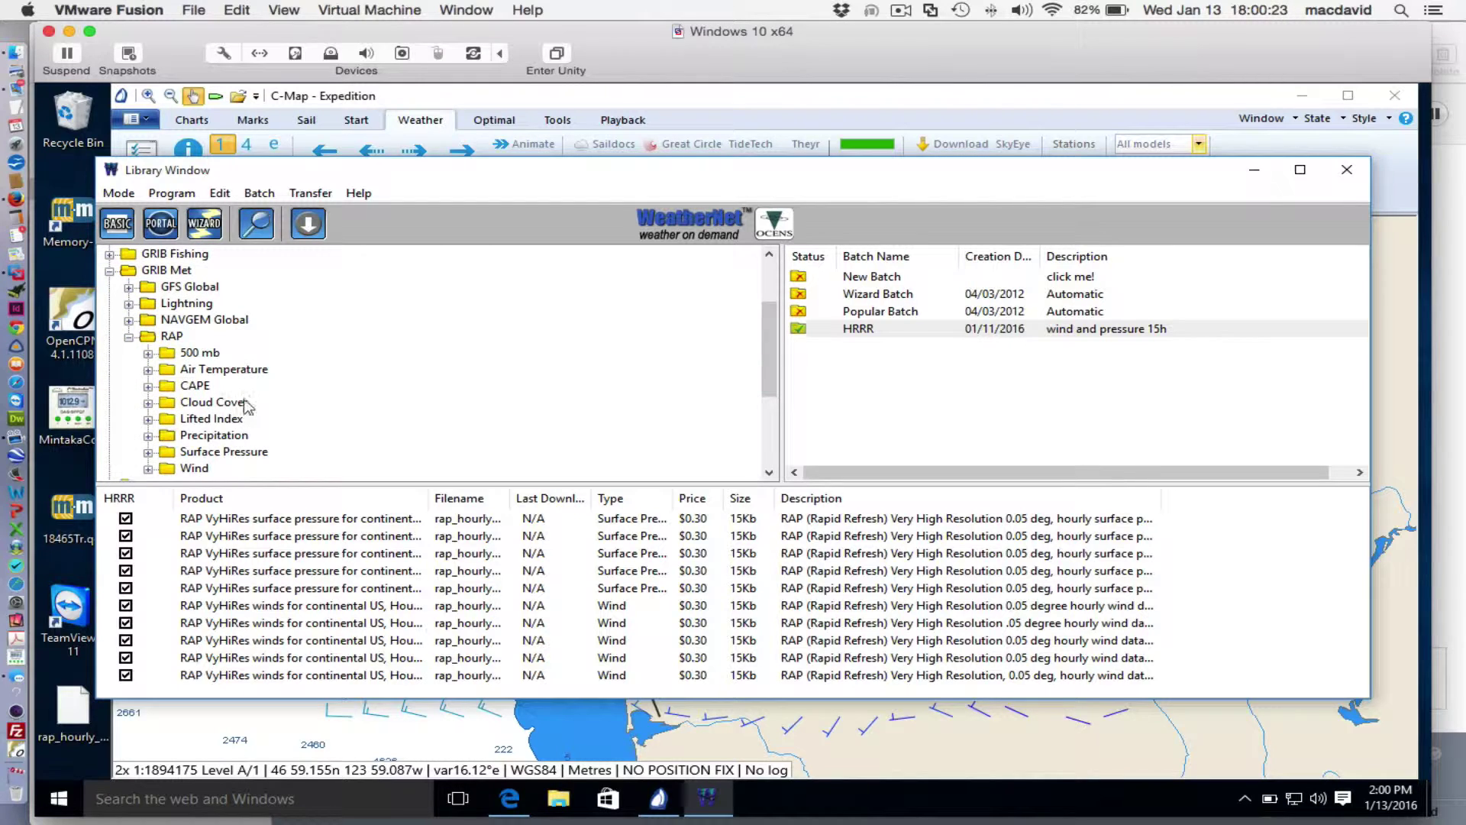
drag(771, 354, 771, 405)
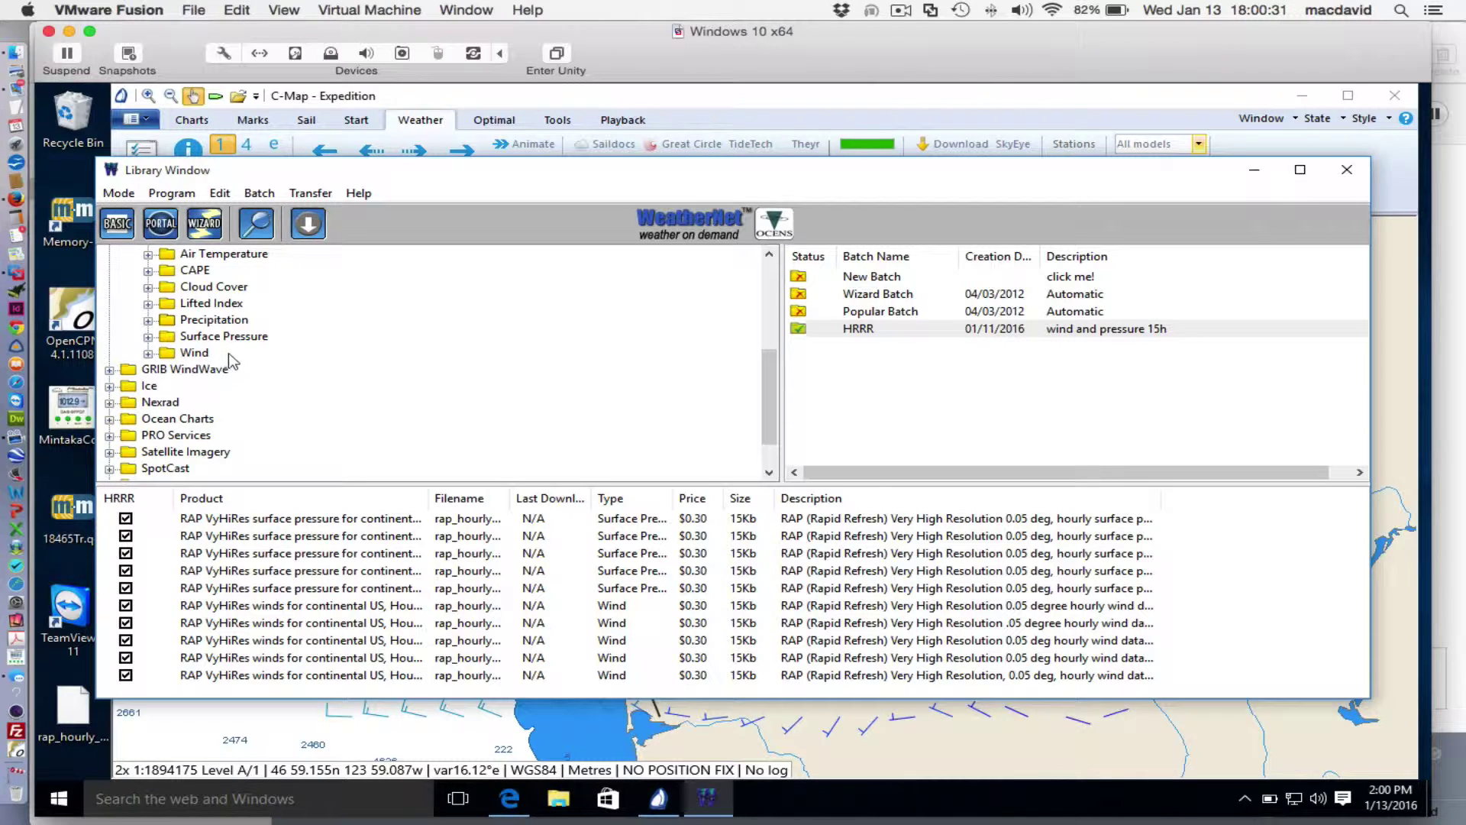
click(148, 352)
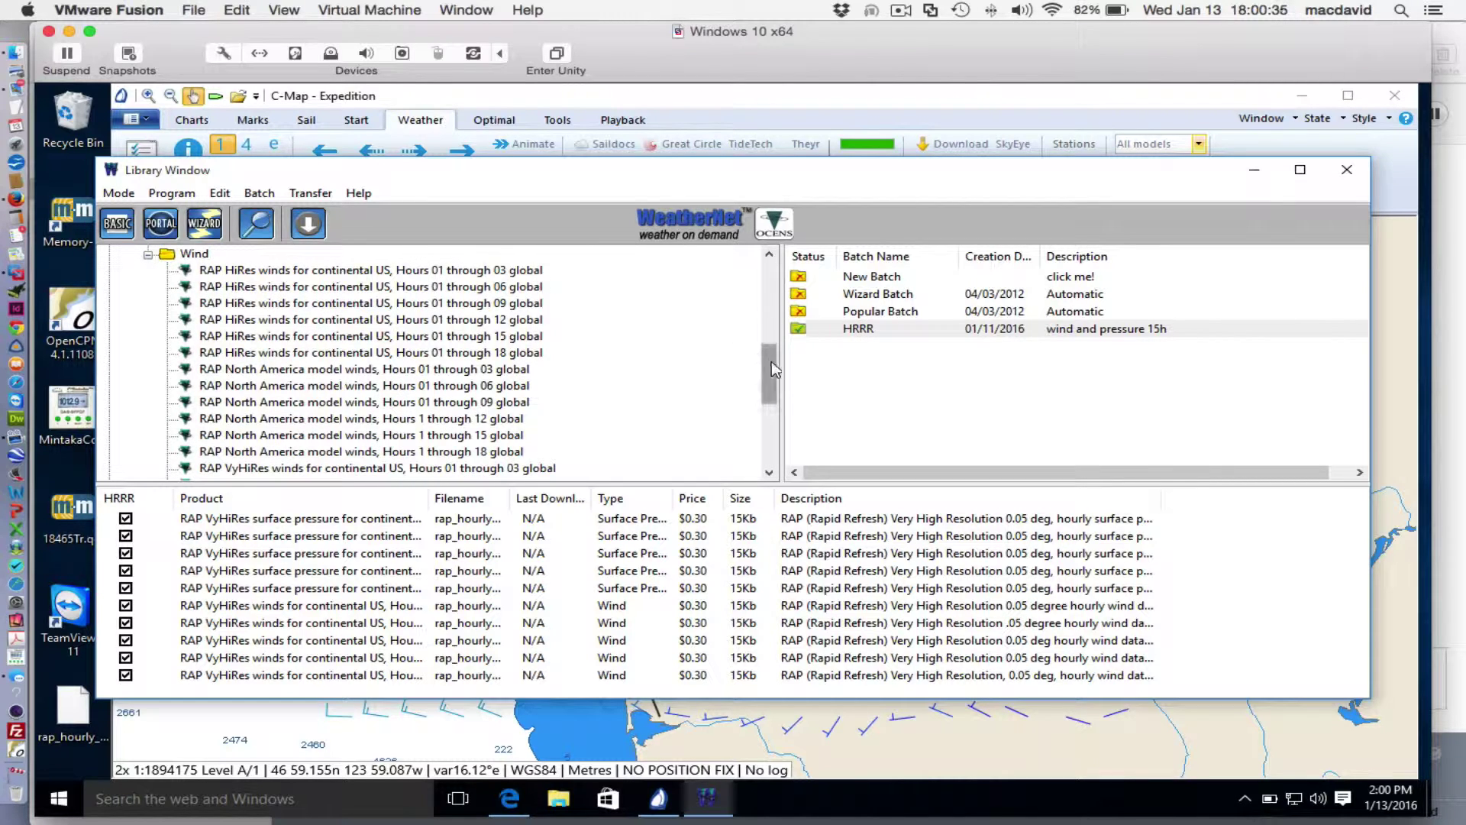
mouse_move(771, 369)
mouse_down()
mouse_move(772, 336)
mouse_move(771, 373)
mouse_move(776, 353)
mouse_up()
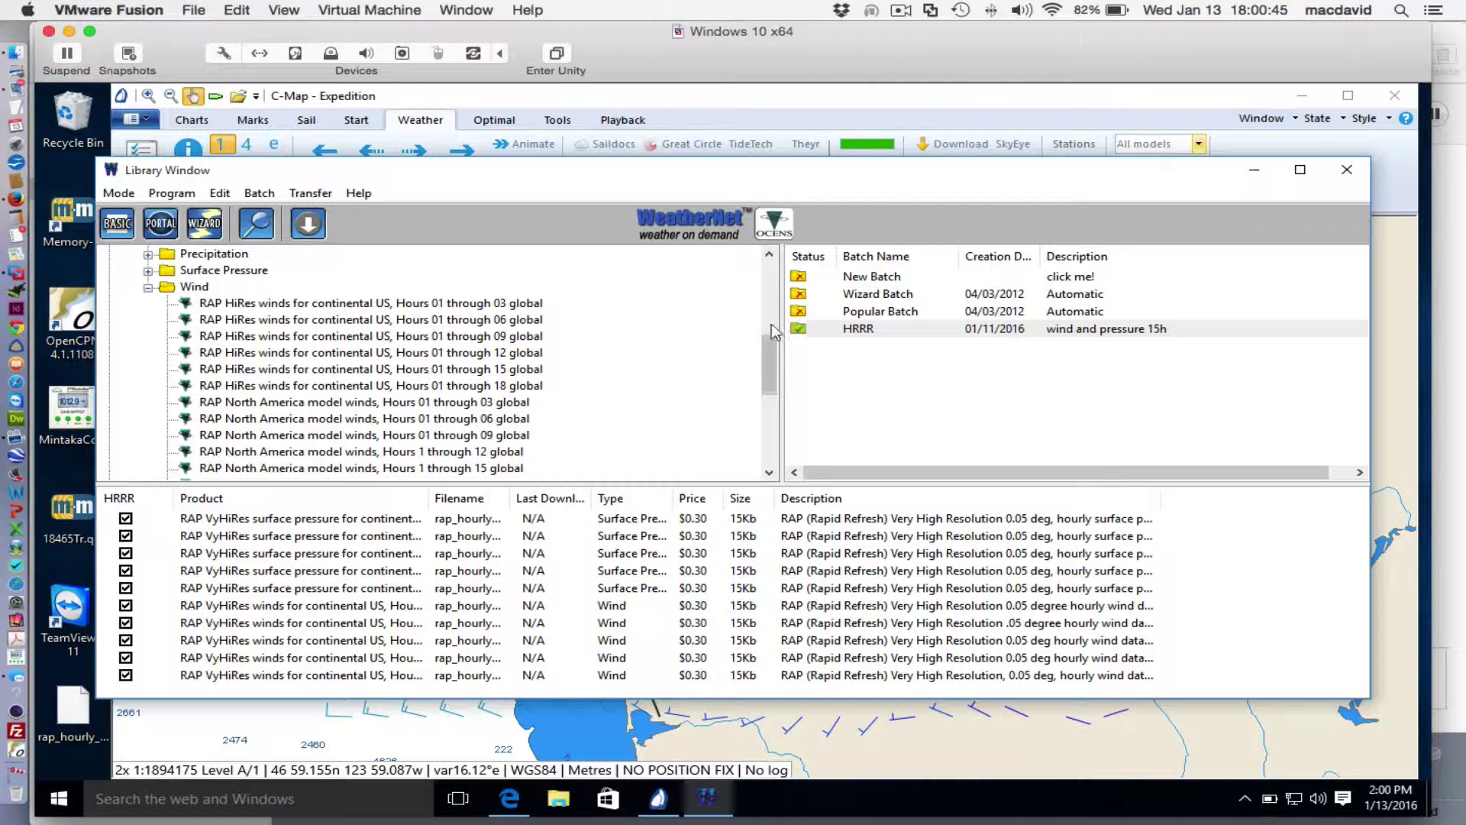
drag(768, 354, 766, 388)
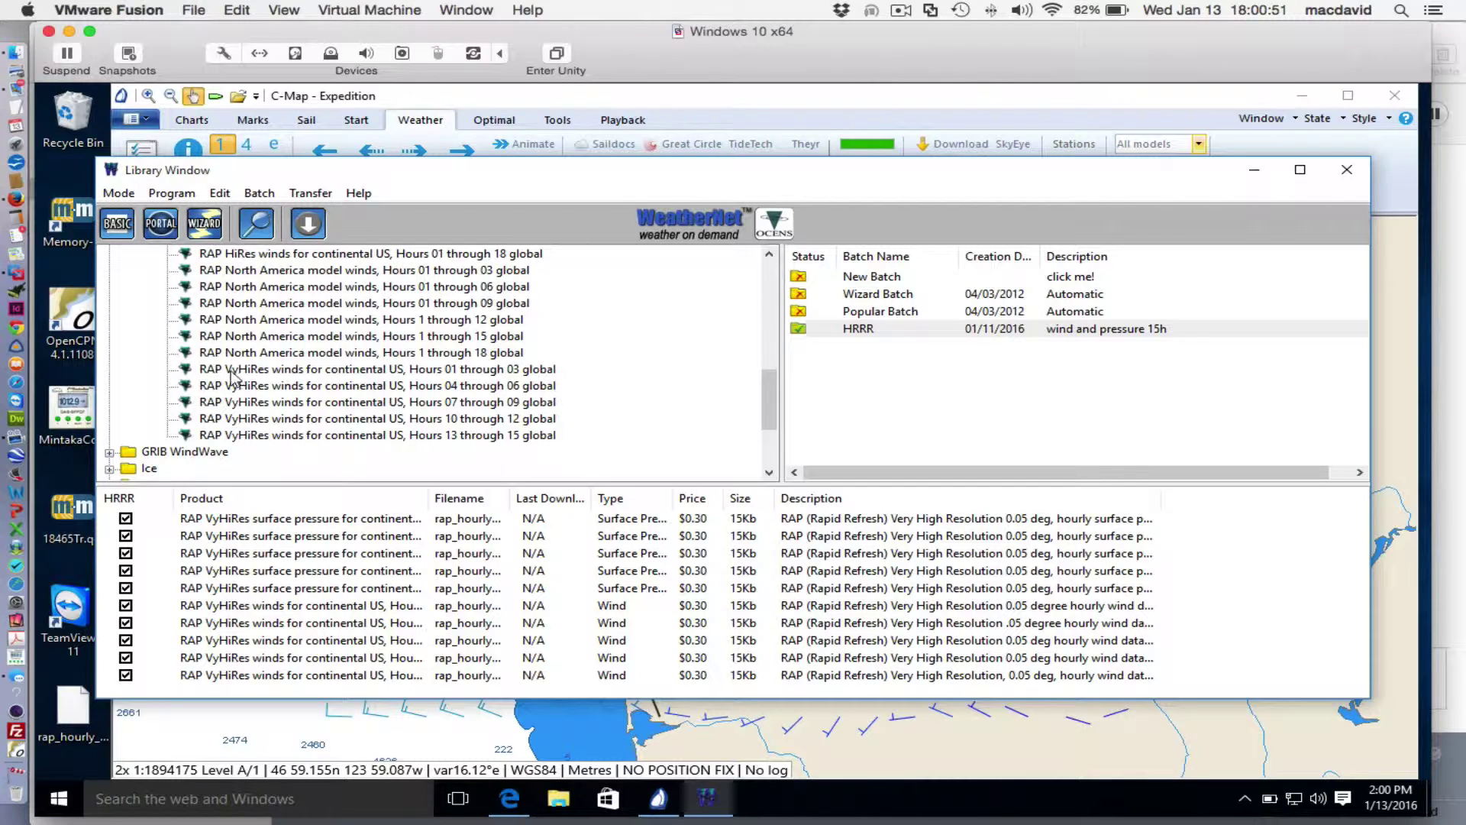
Try to add the RAP VyHiRes winds for continental US, Hours 01 through 03, to the HRRR batch.
click(291, 373)
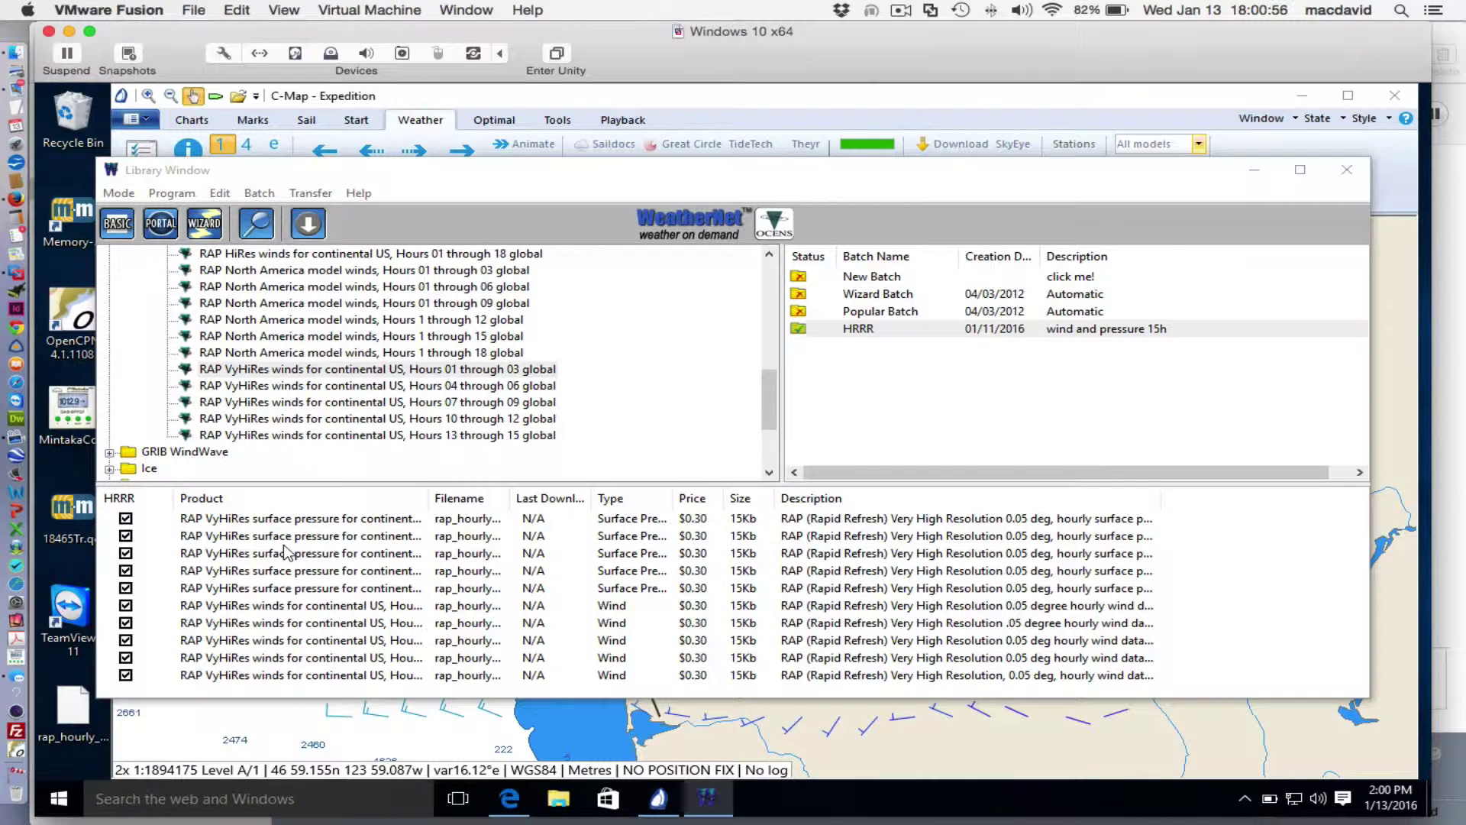
click(805, 504)
drag(284, 369, 293, 582)
click(804, 507)
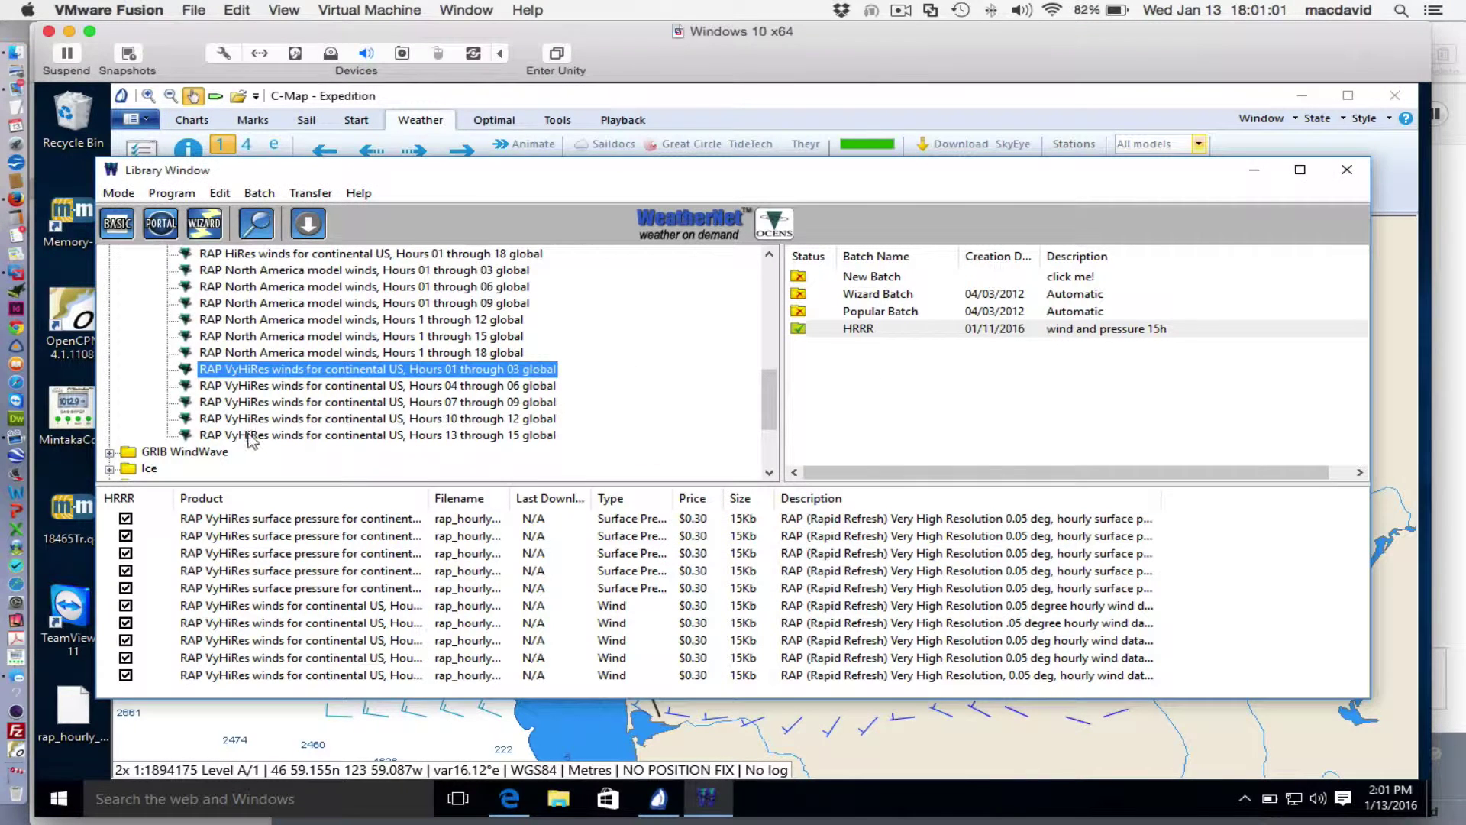
Try to add the RAP VyHiRes surface pressure for continental US, Forecast Hours 01 through 03, to the HRRR batch.
scroll(770, 371, up, 2)
scroll(770, 372, up, 2)
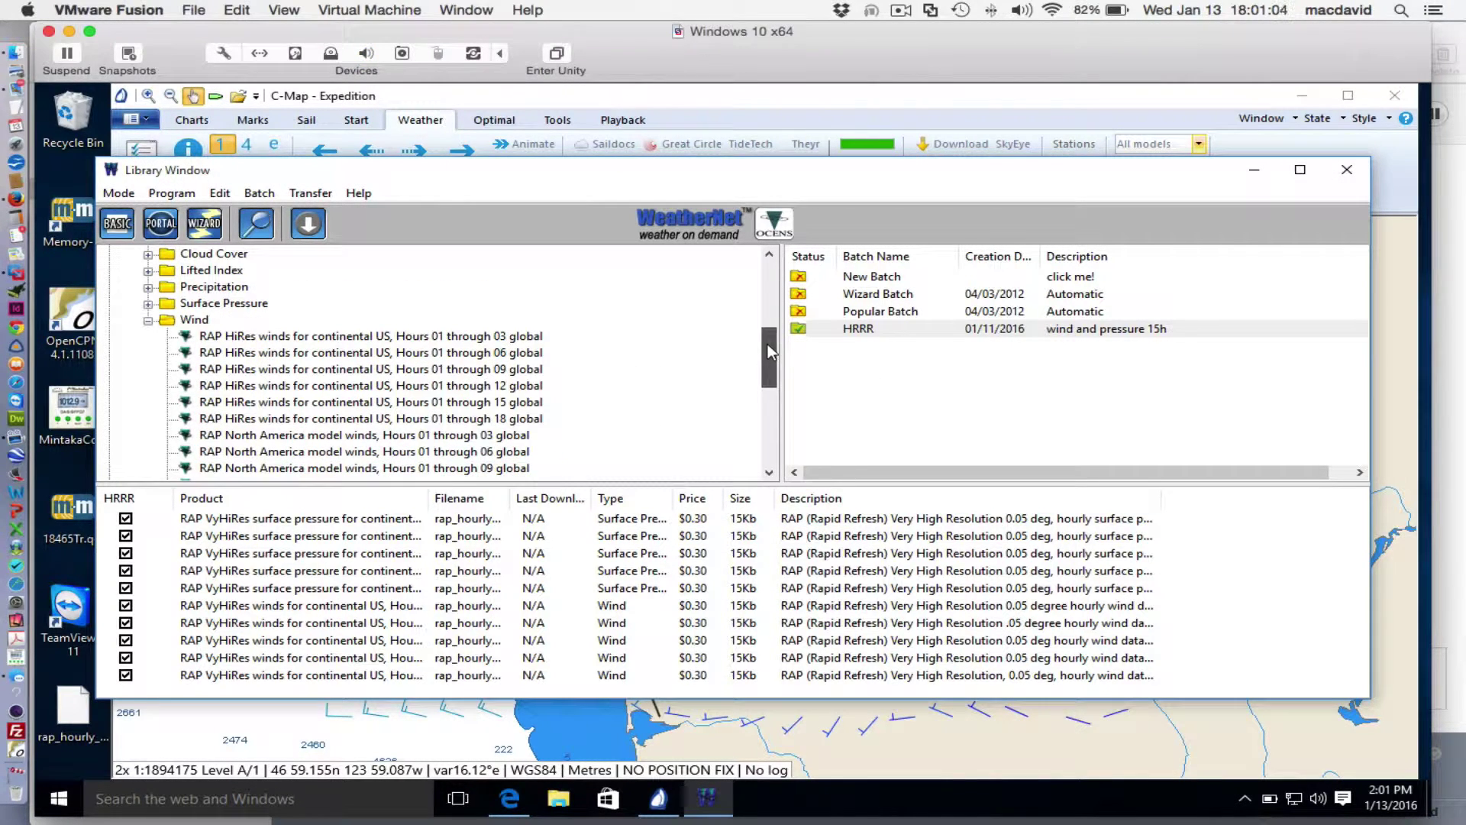
click(149, 320)
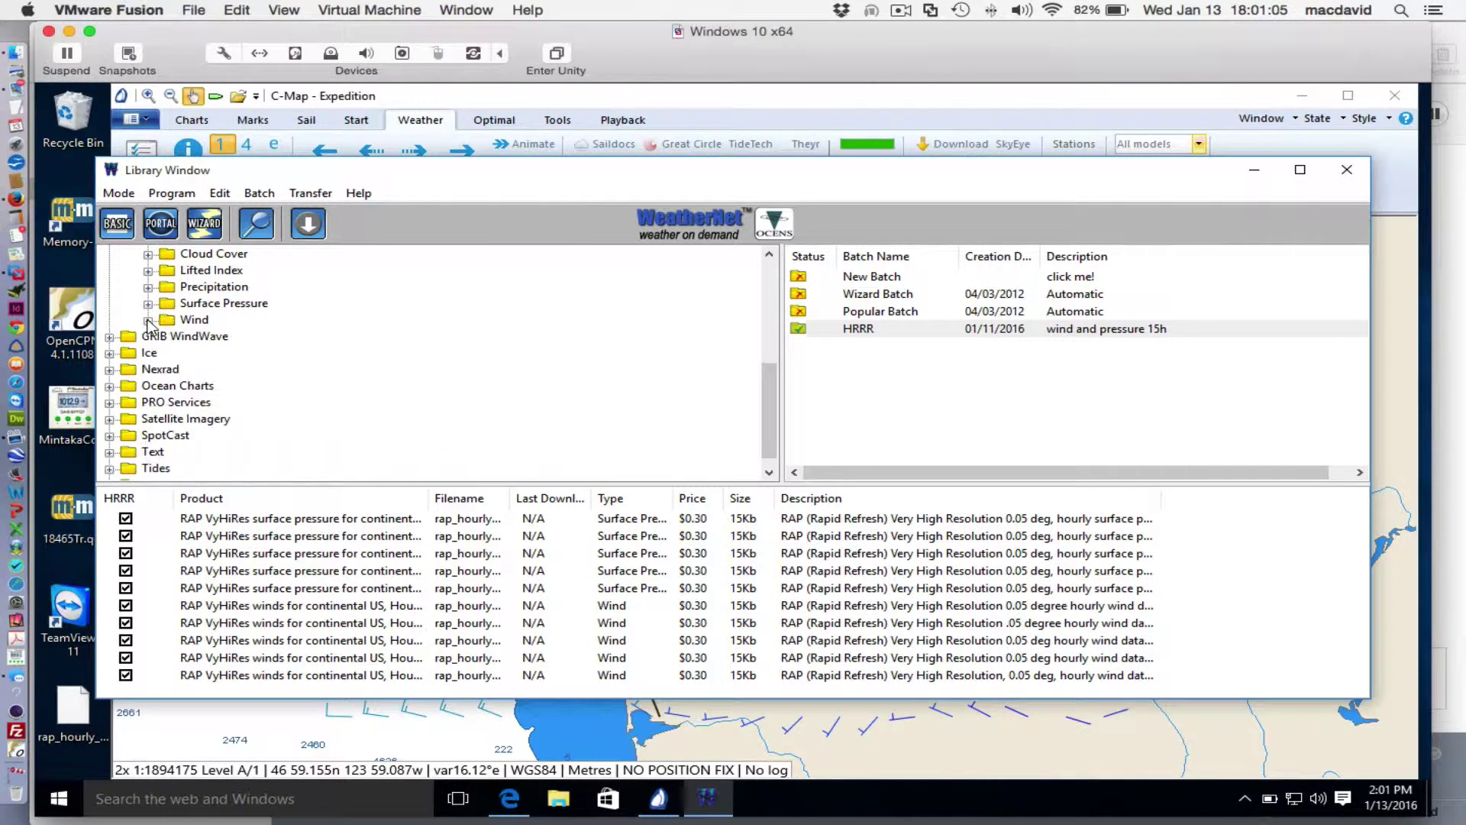
click(148, 303)
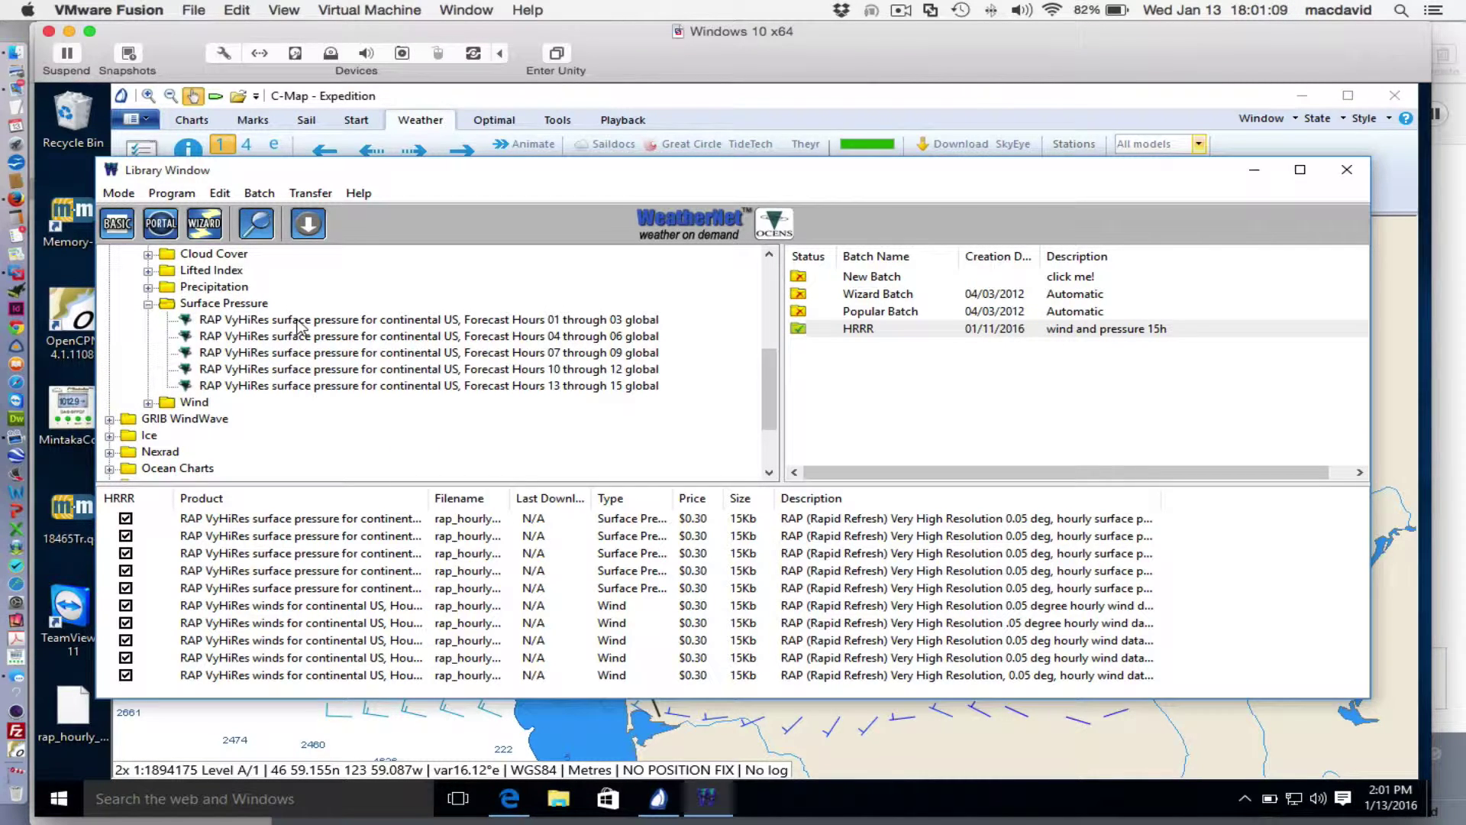
drag(299, 327, 309, 649)
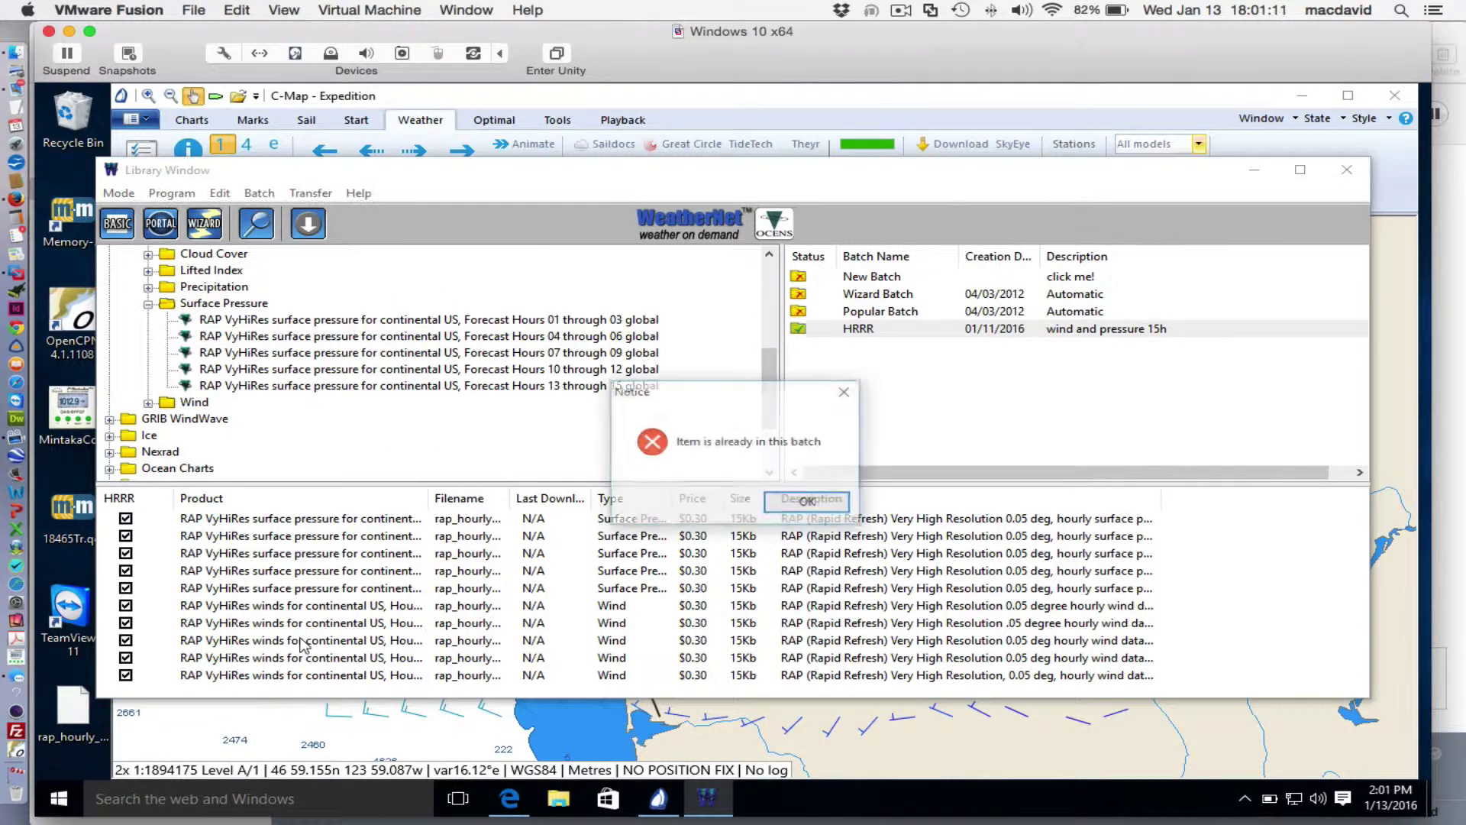
click(794, 500)
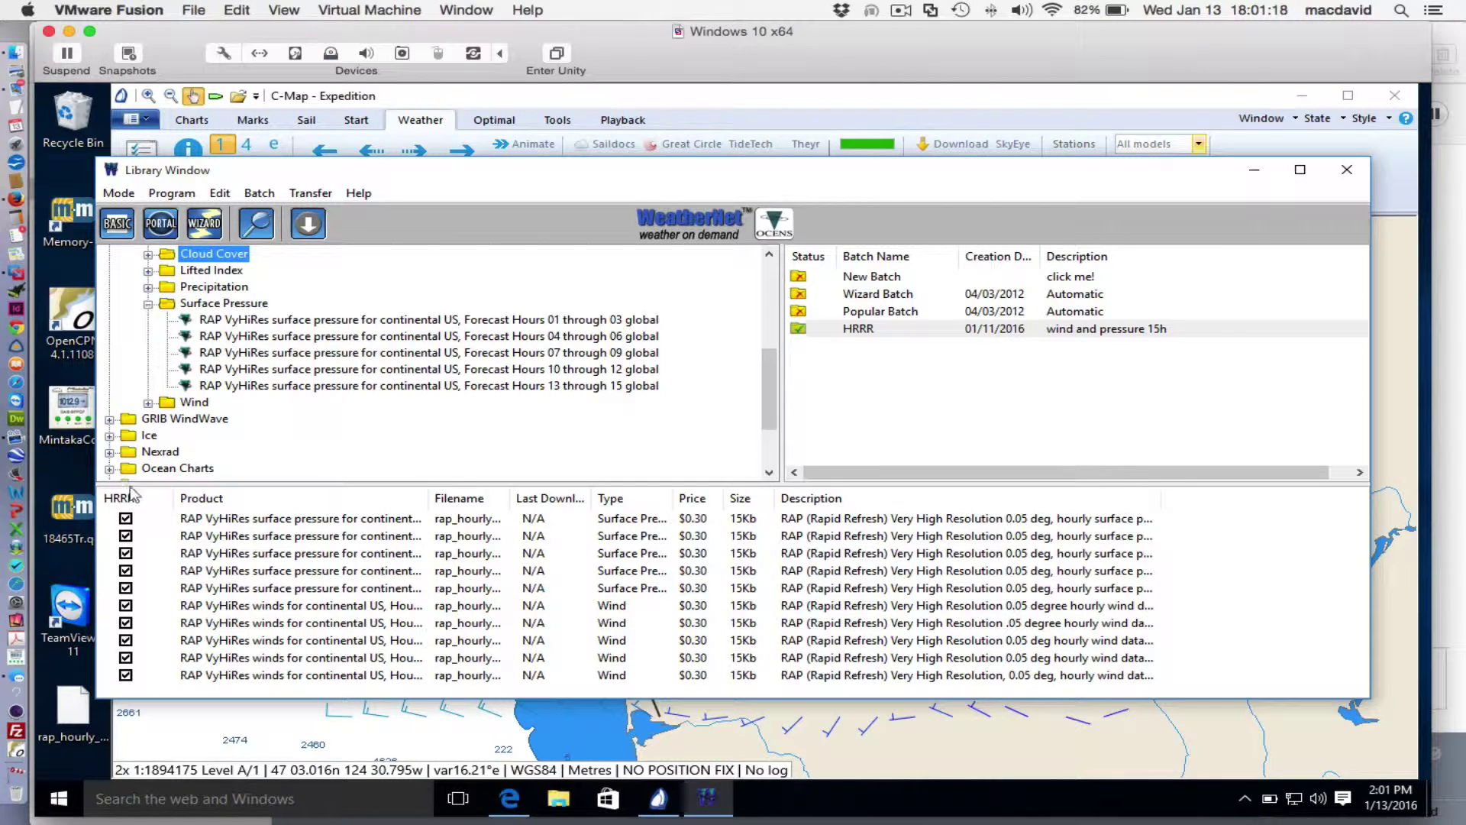
right_click(159, 539)
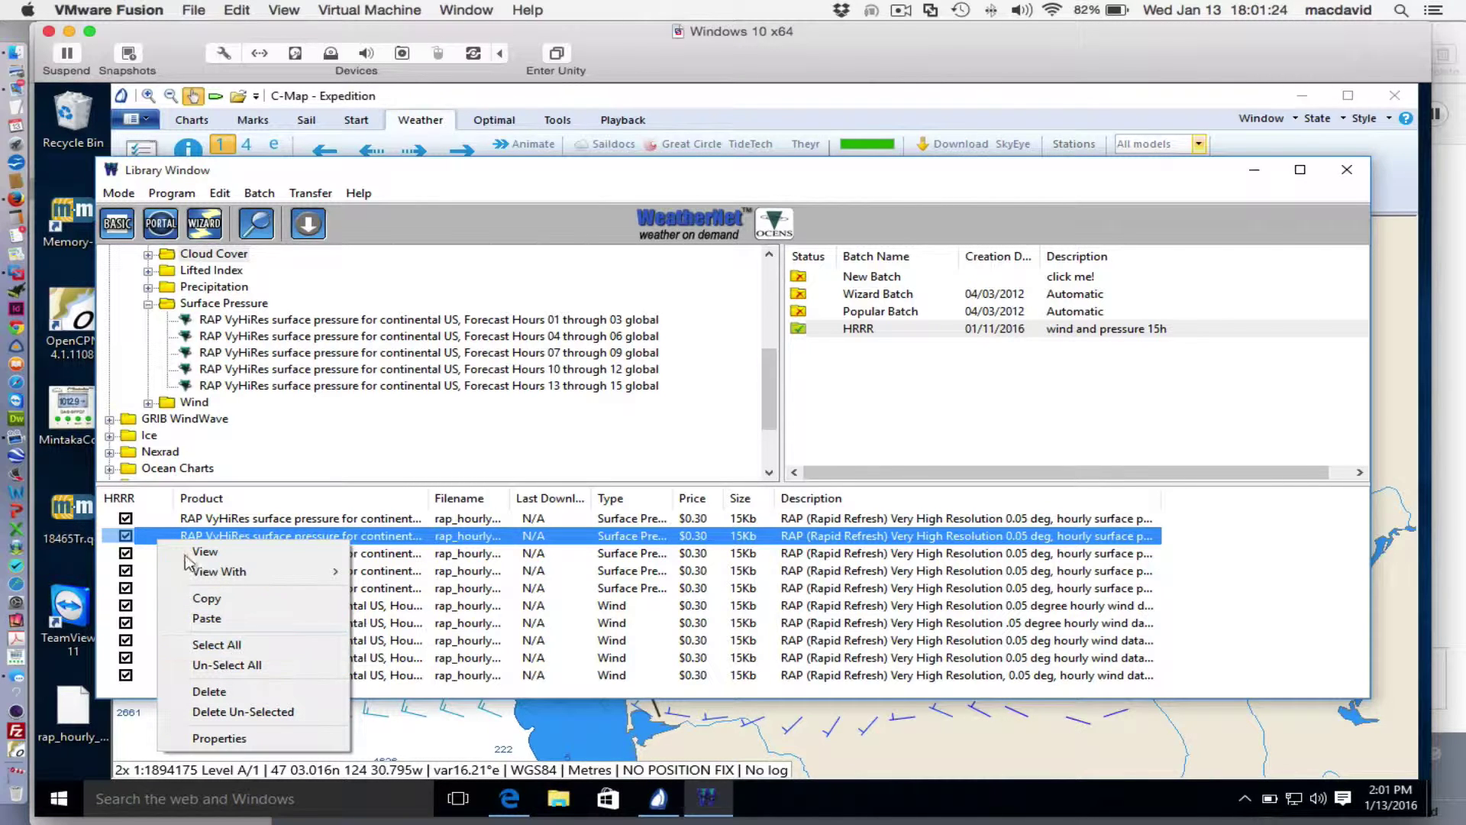
click(1233, 561)
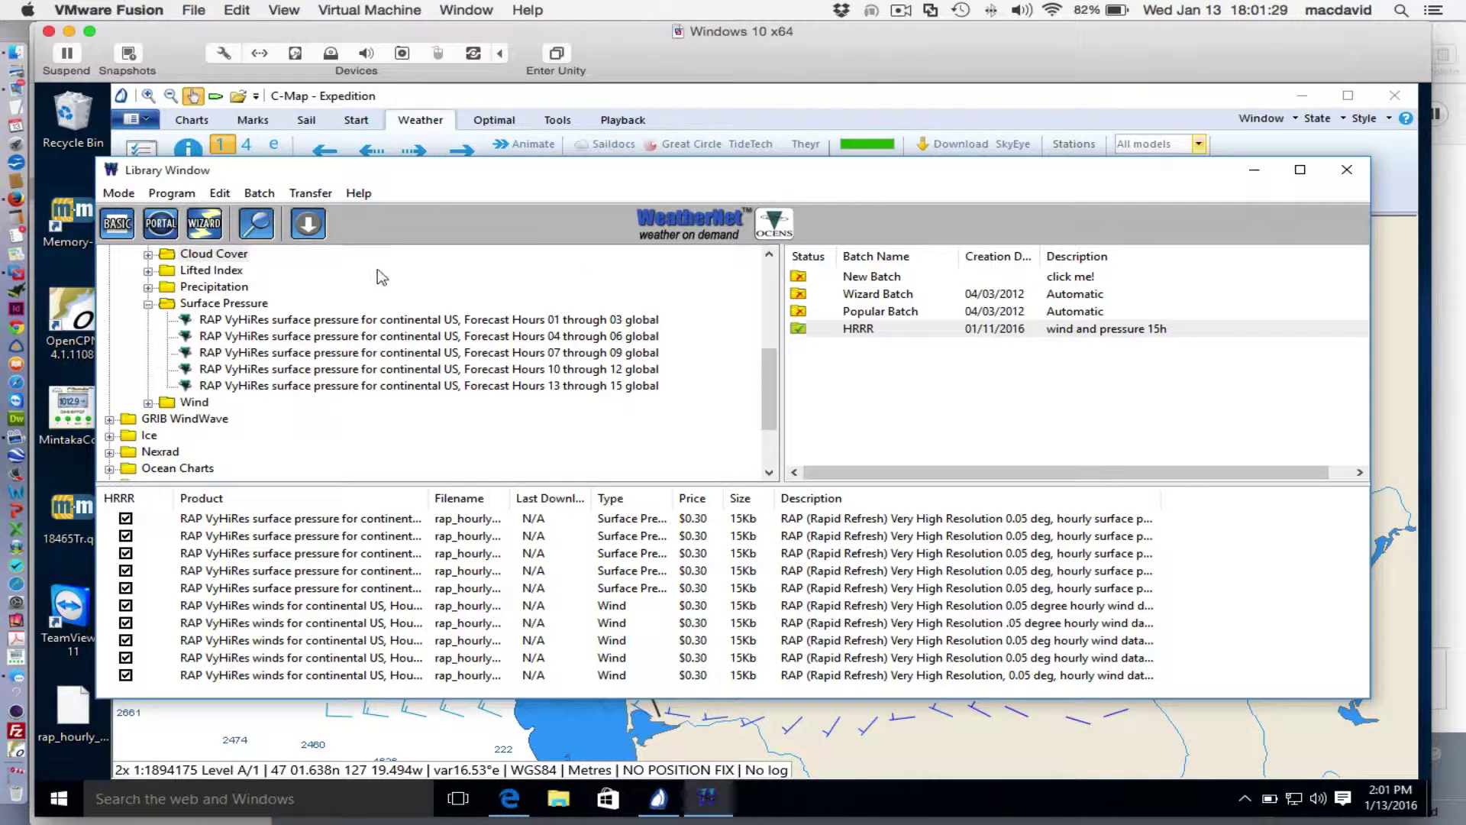
Open the HRRR batch's file transfer and display its region selection chart with the wider Pacific Northwest in view.
click(308, 226)
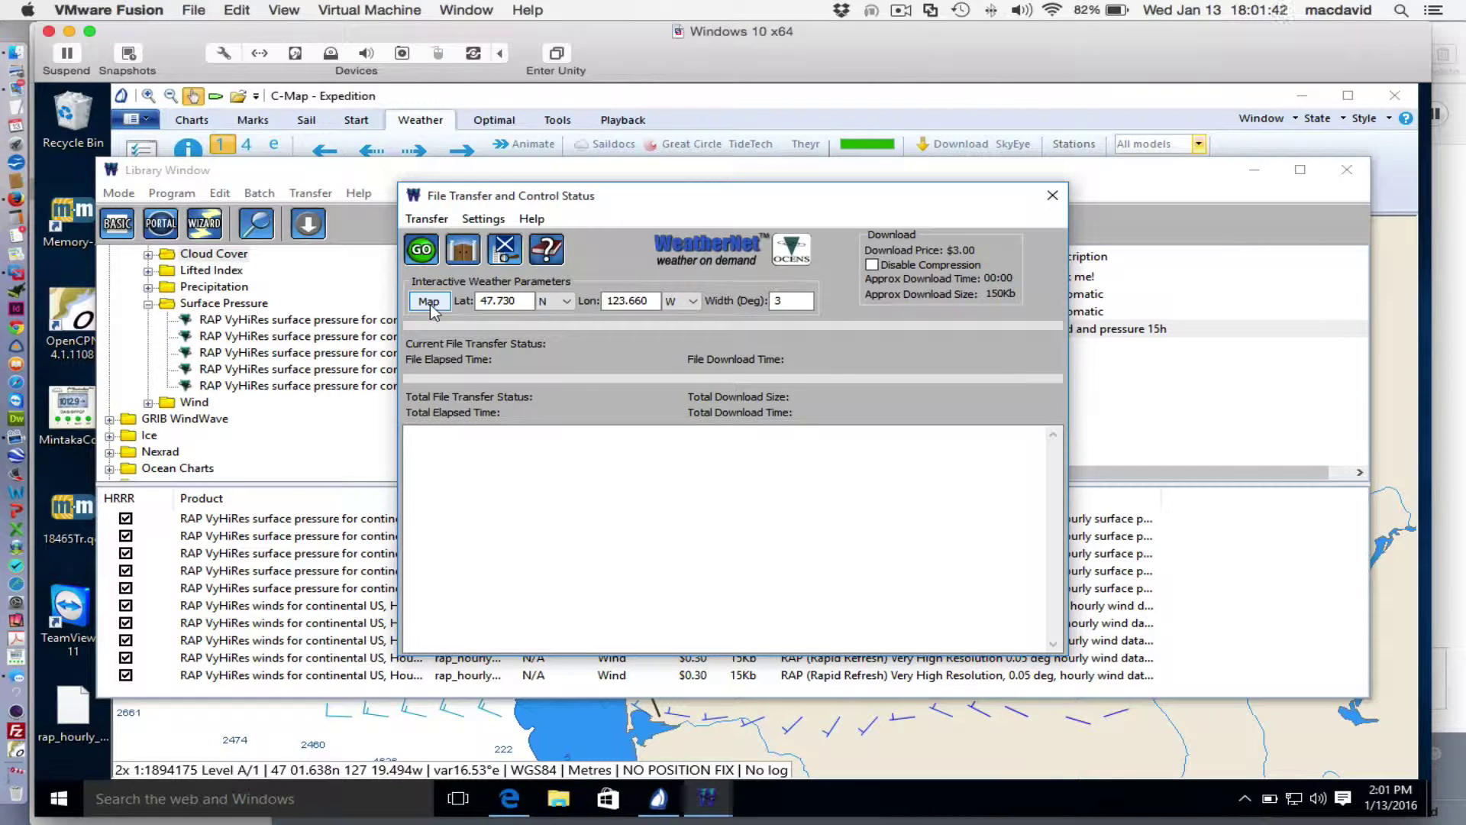
click(429, 303)
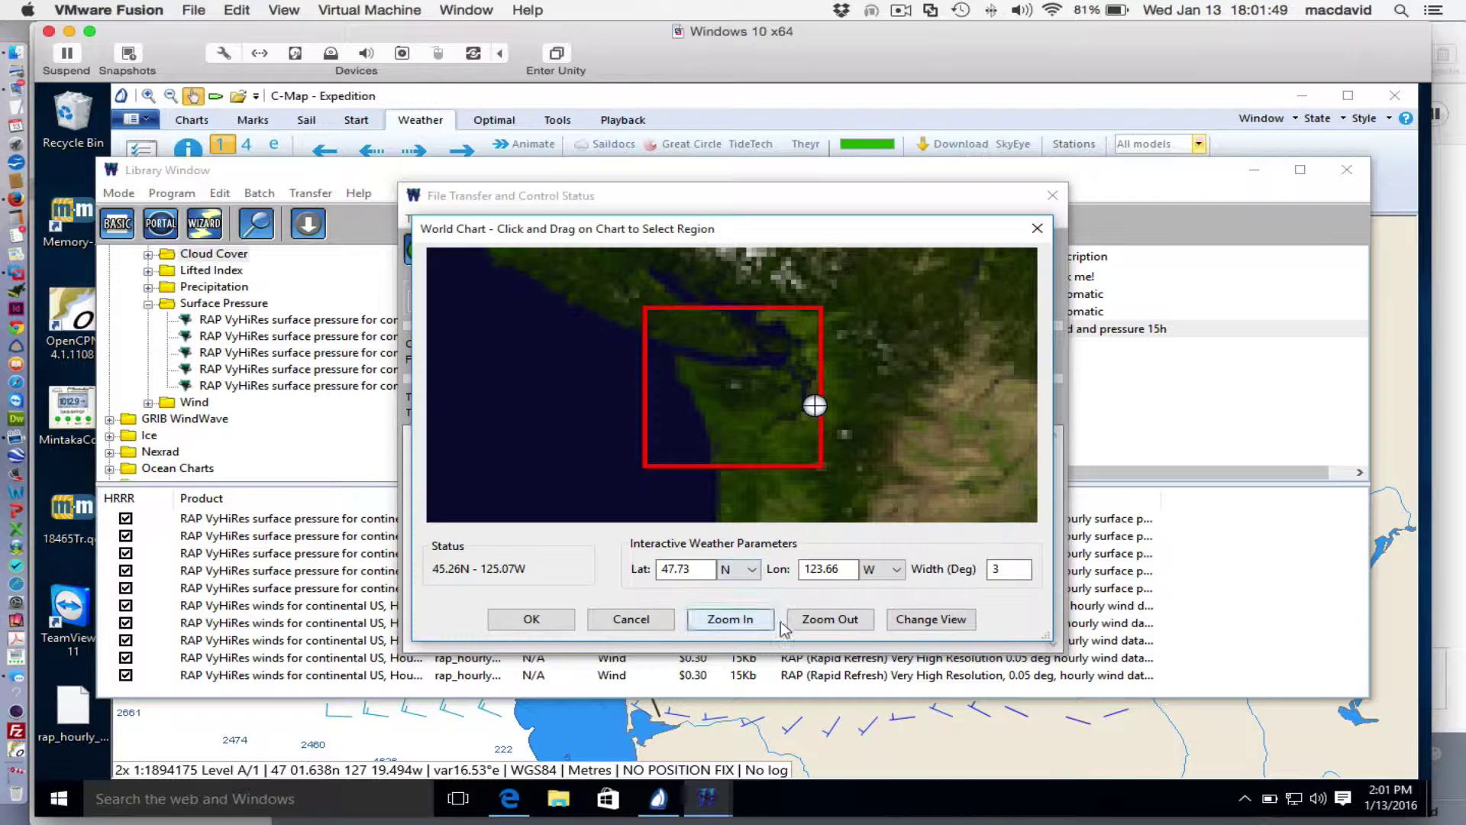
click(821, 622)
click(821, 623)
click(821, 622)
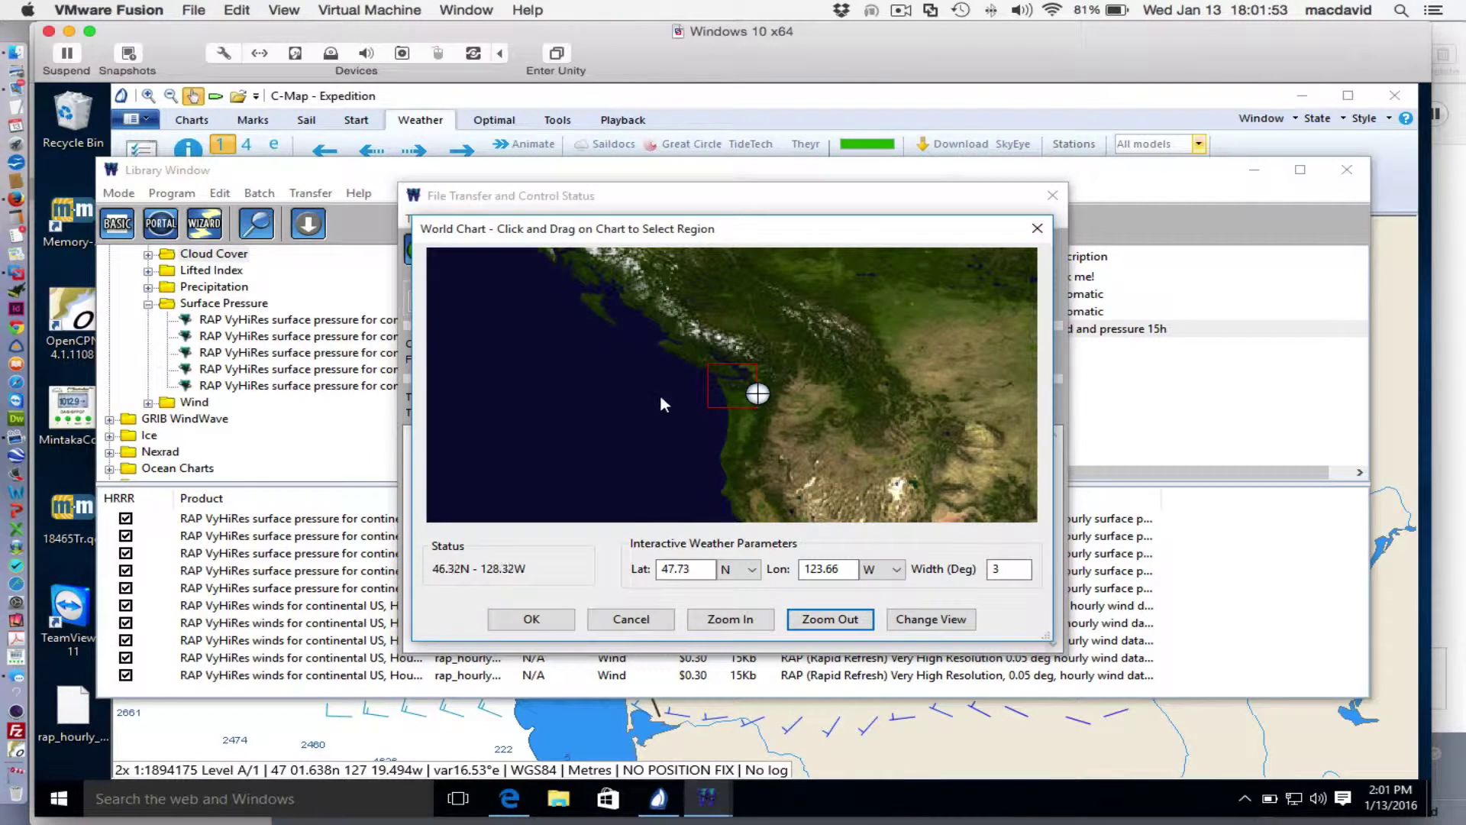
Mark a 3-degree-wide download region over the open Pacific, centred at about 47.373 N, 130.166 W.
drag(603, 373, 657, 417)
click(837, 623)
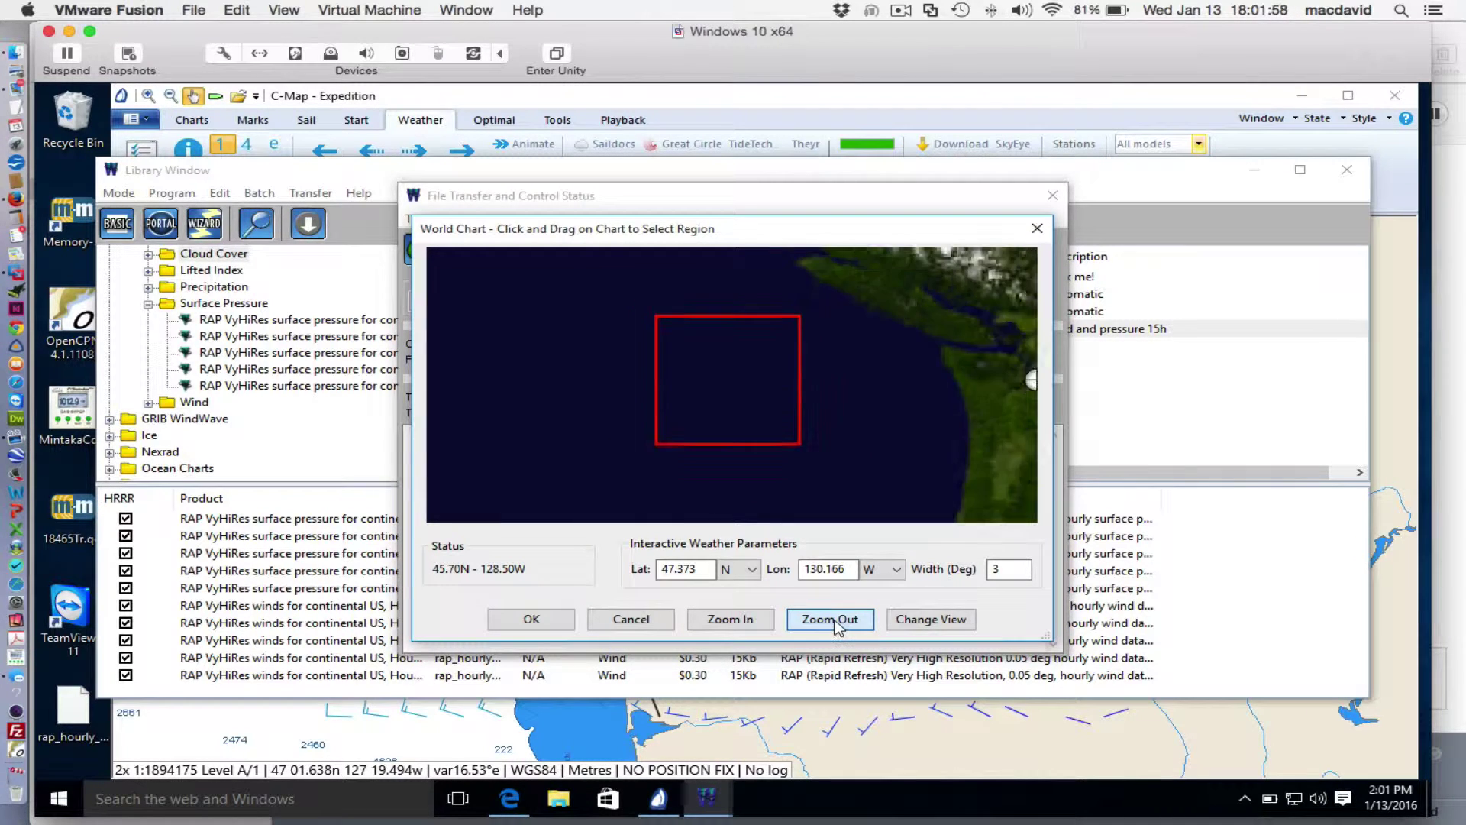
click(838, 622)
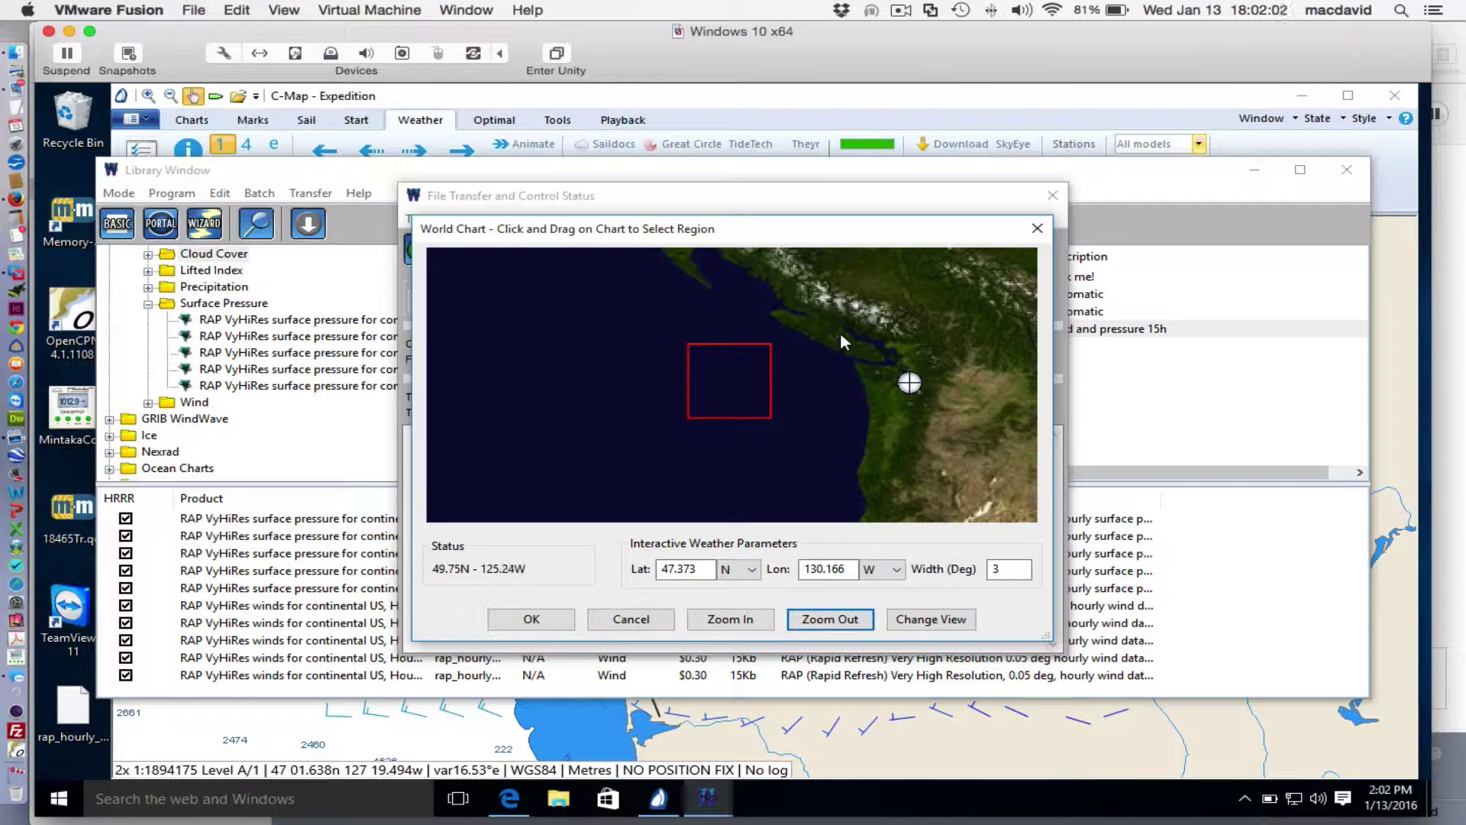
Select a 3-degree-wide download region over western Washington, centred at about 47.725 N, 123.135 W, and accept it.
drag(840, 332, 934, 405)
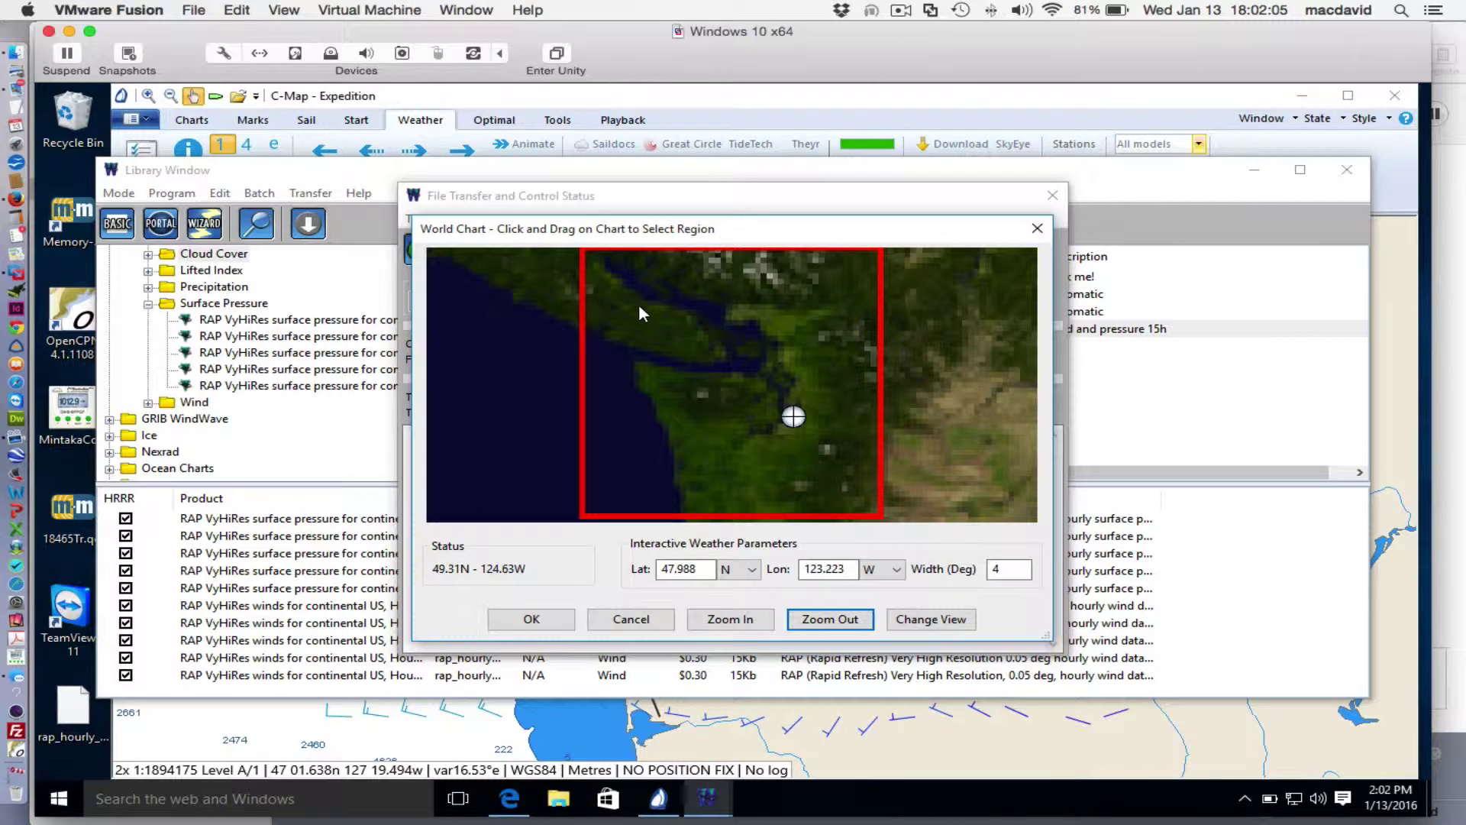
drag(626, 314, 851, 489)
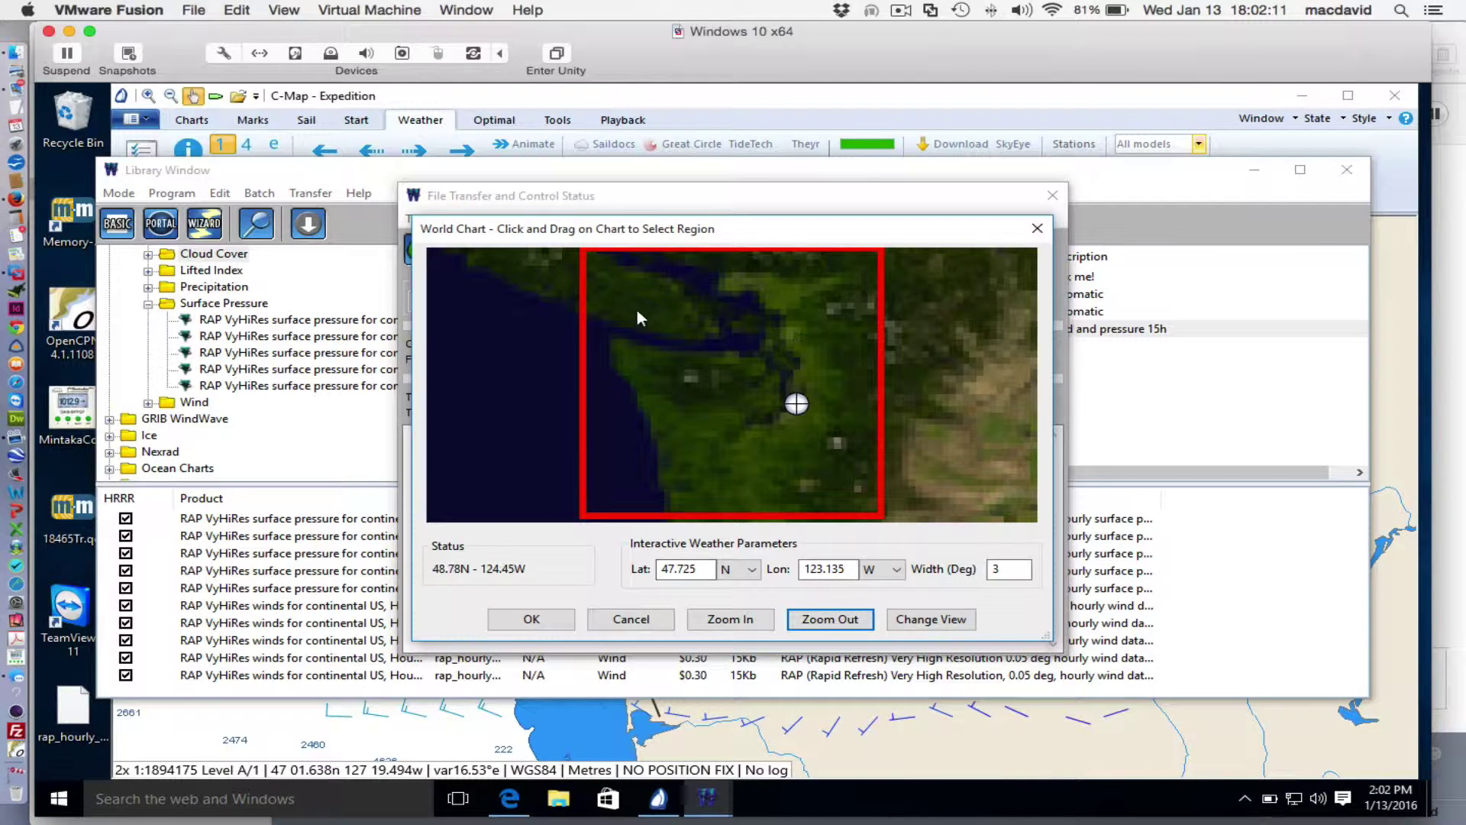
click(532, 619)
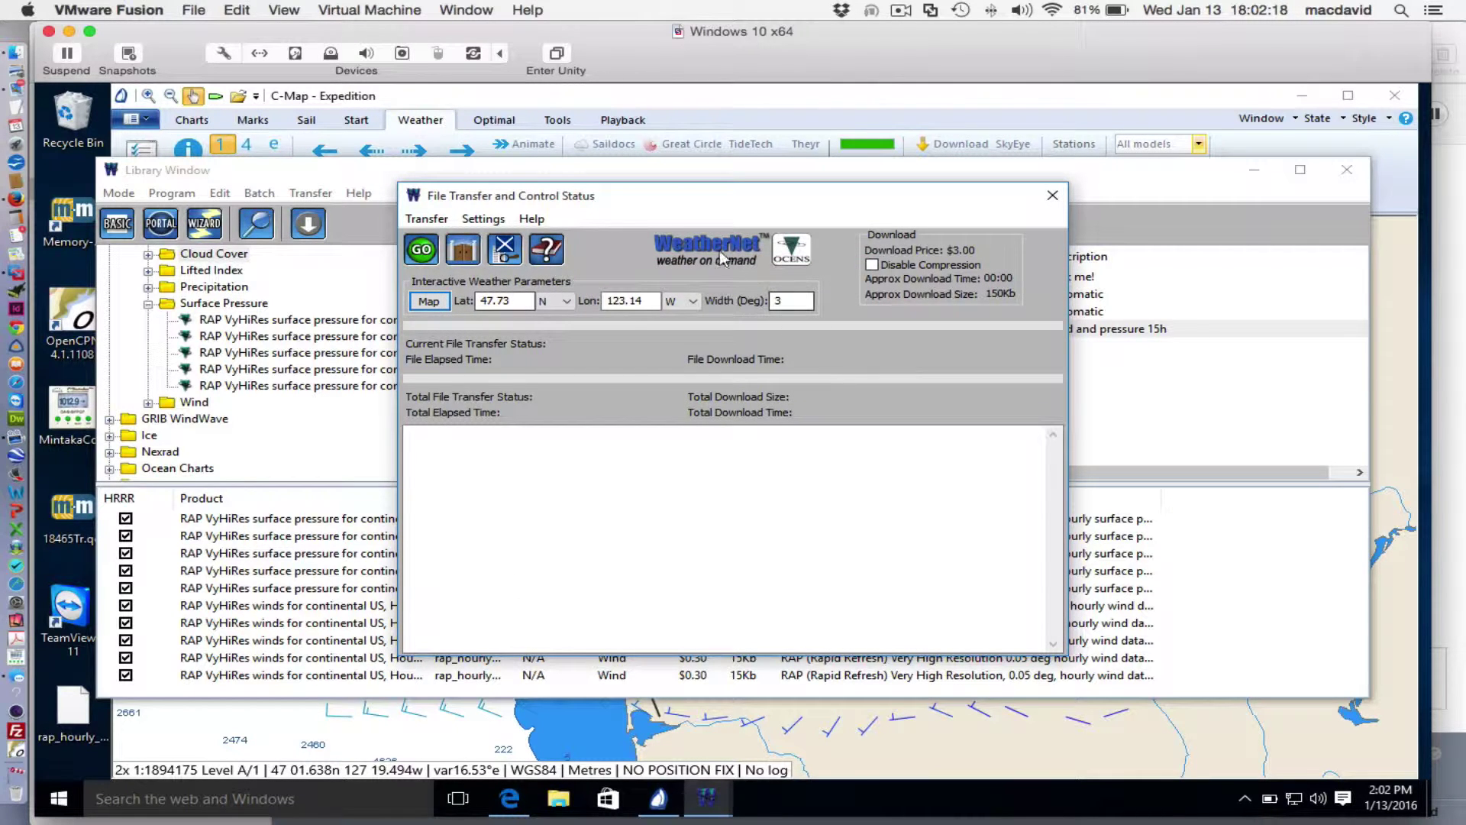
Download the HRRR batch's GRIB files for the selected region and return to the Expedition chart.
click(420, 252)
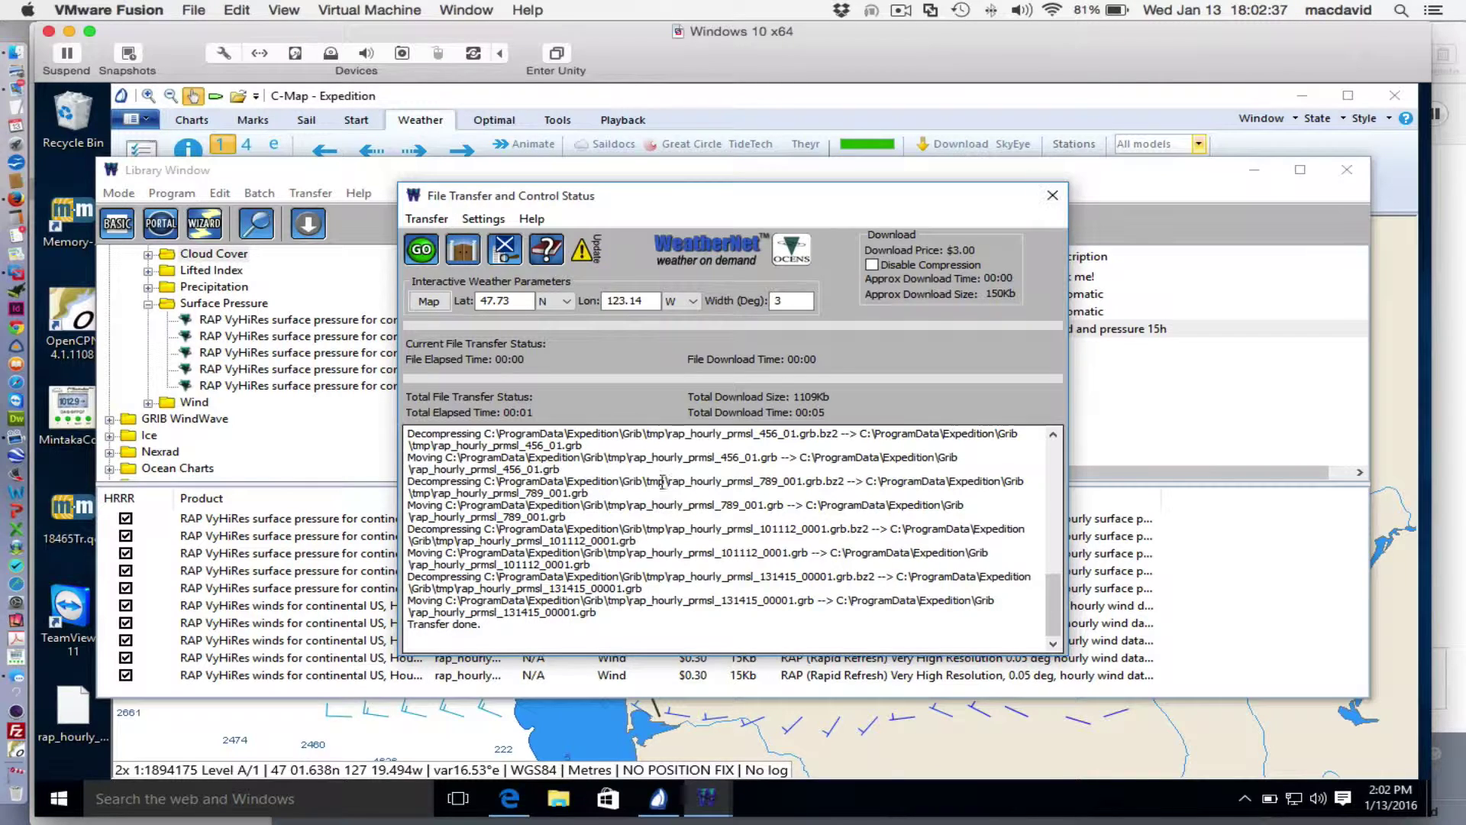
click(1060, 206)
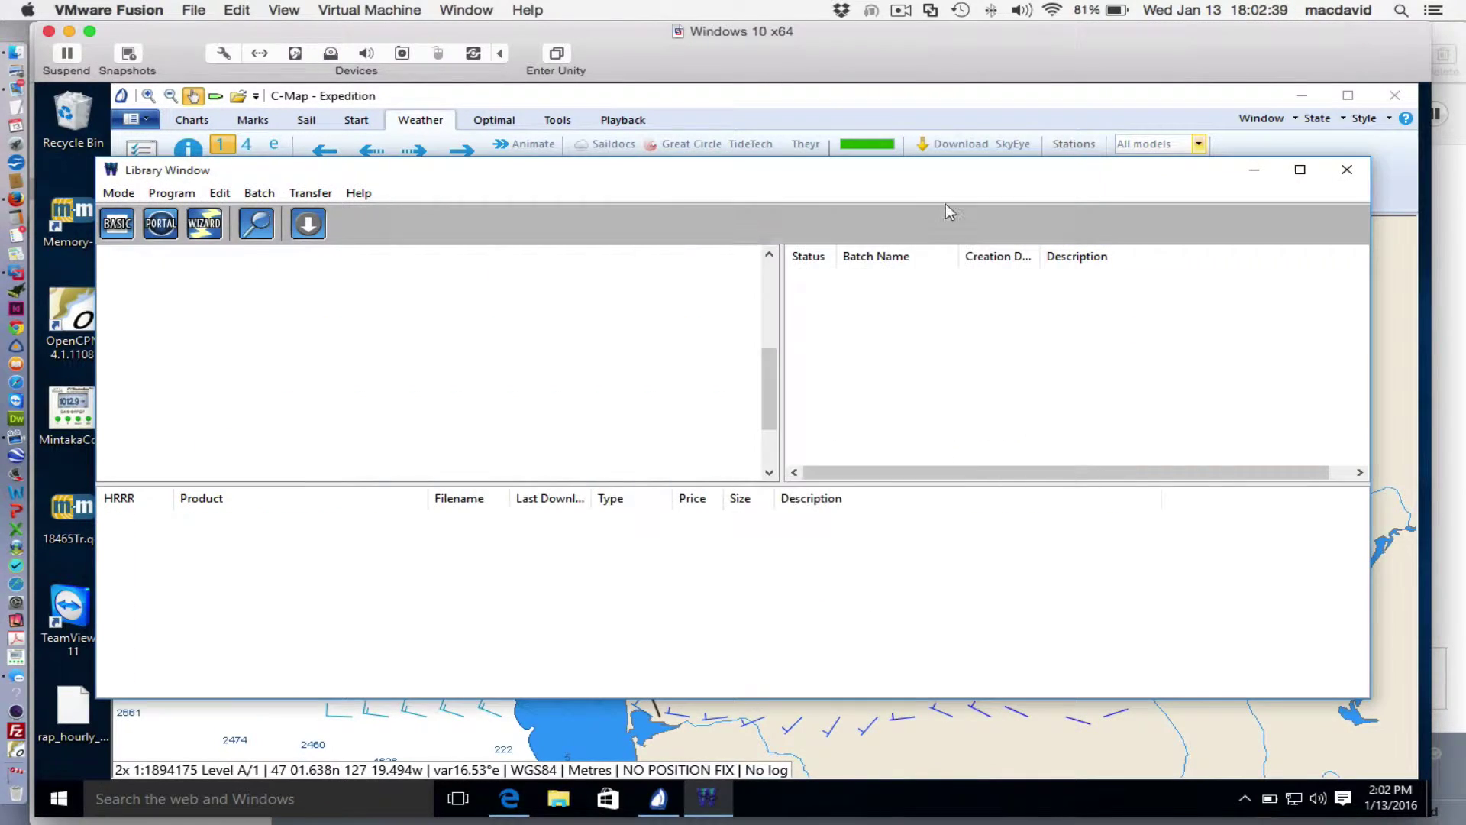
click(1254, 172)
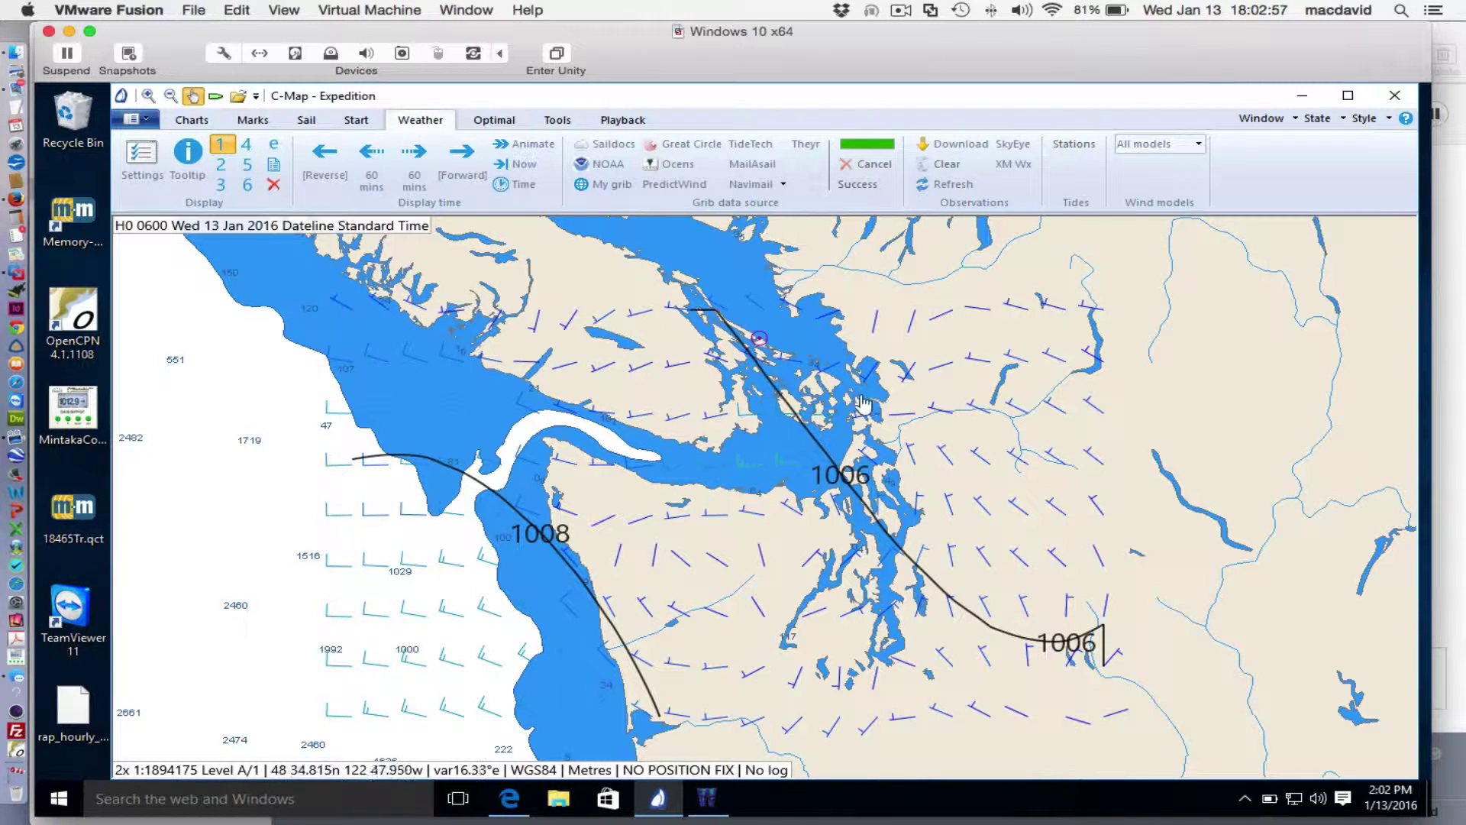
Replace all loaded GRIB files in Expedition's weather settings with "hrrr 15h w and p jan 13 1729.grb" from the Grib folder.
click(142, 168)
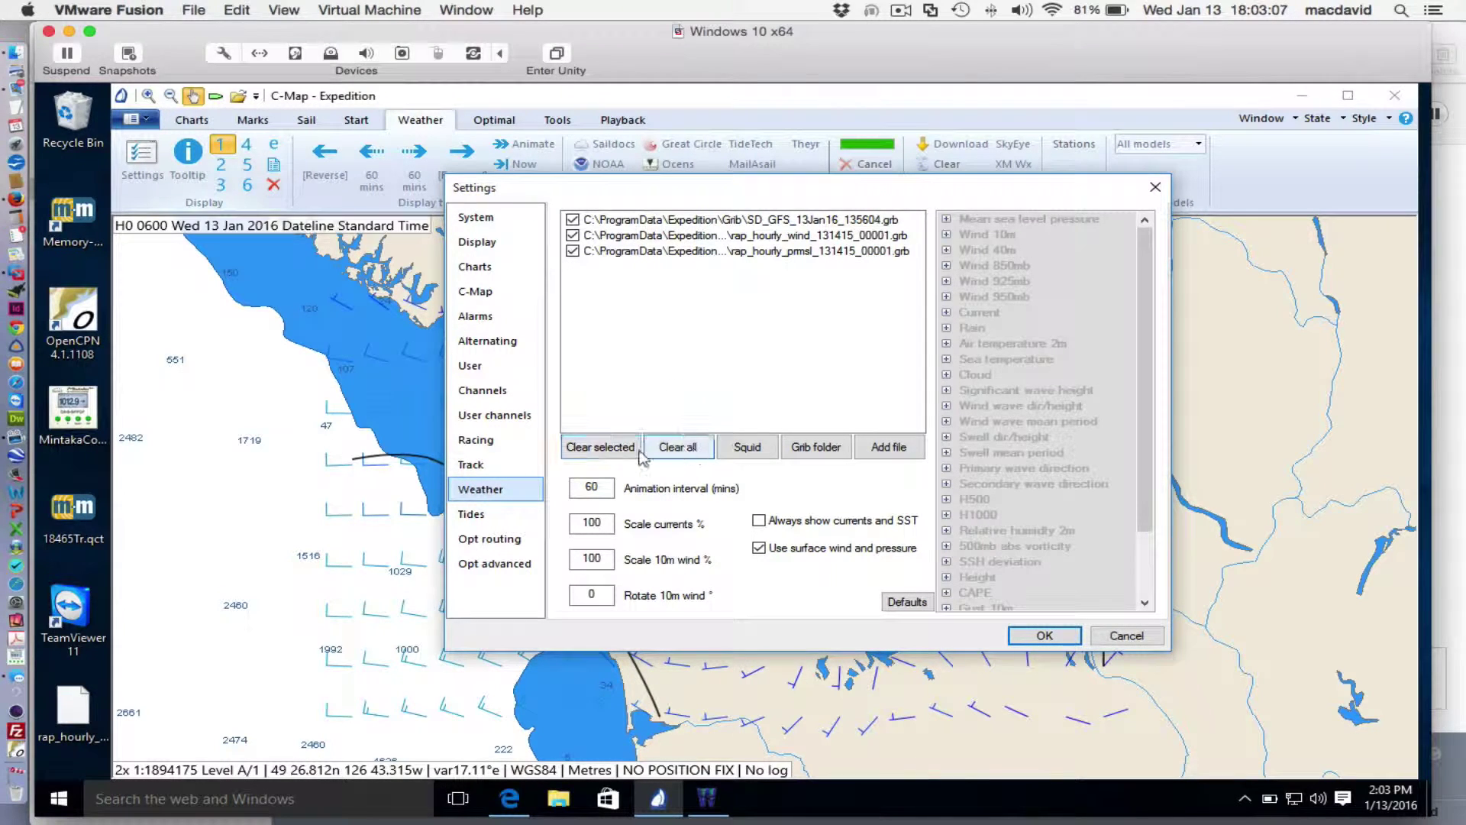
click(693, 454)
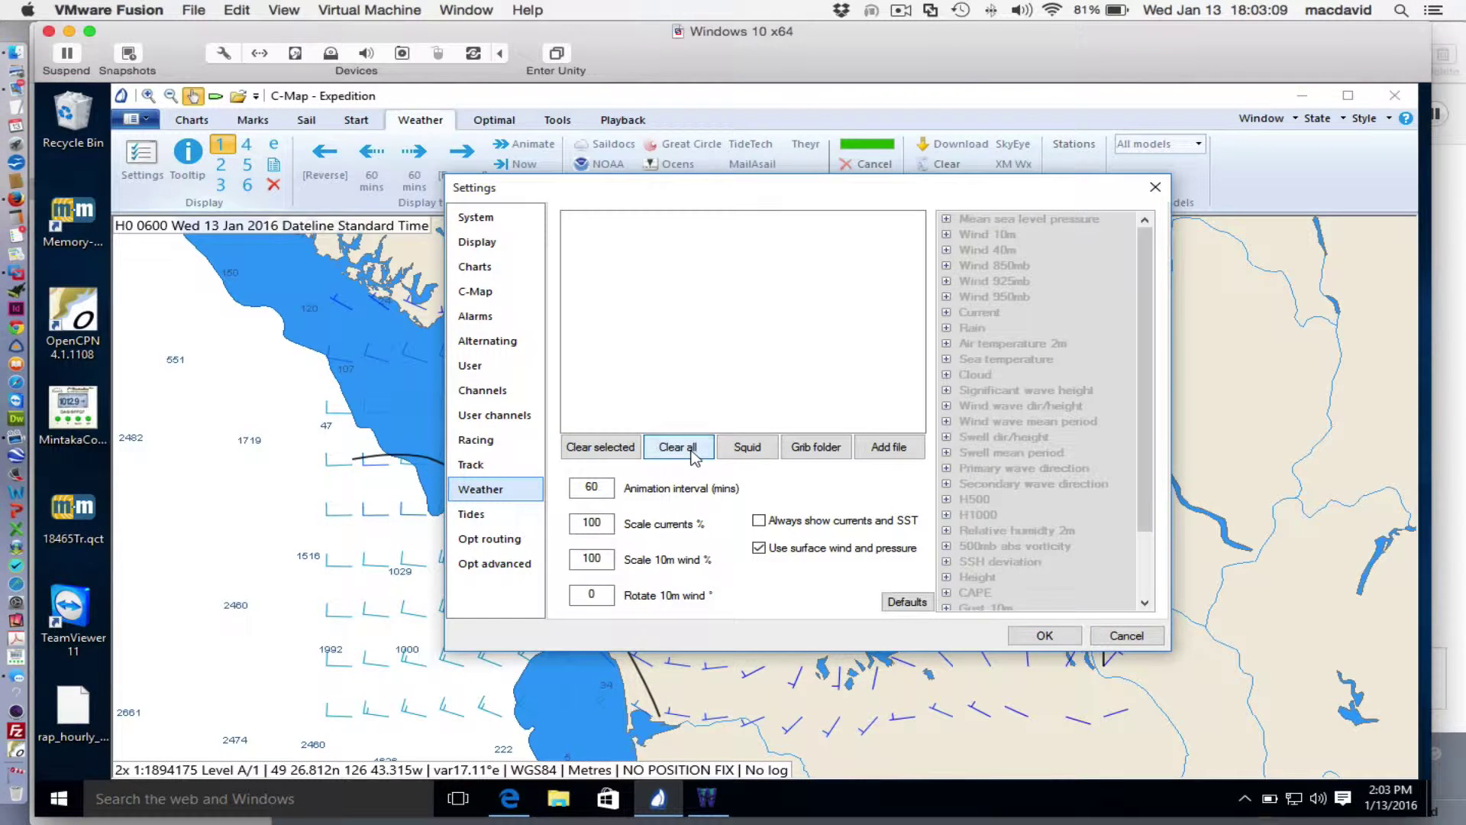
click(900, 452)
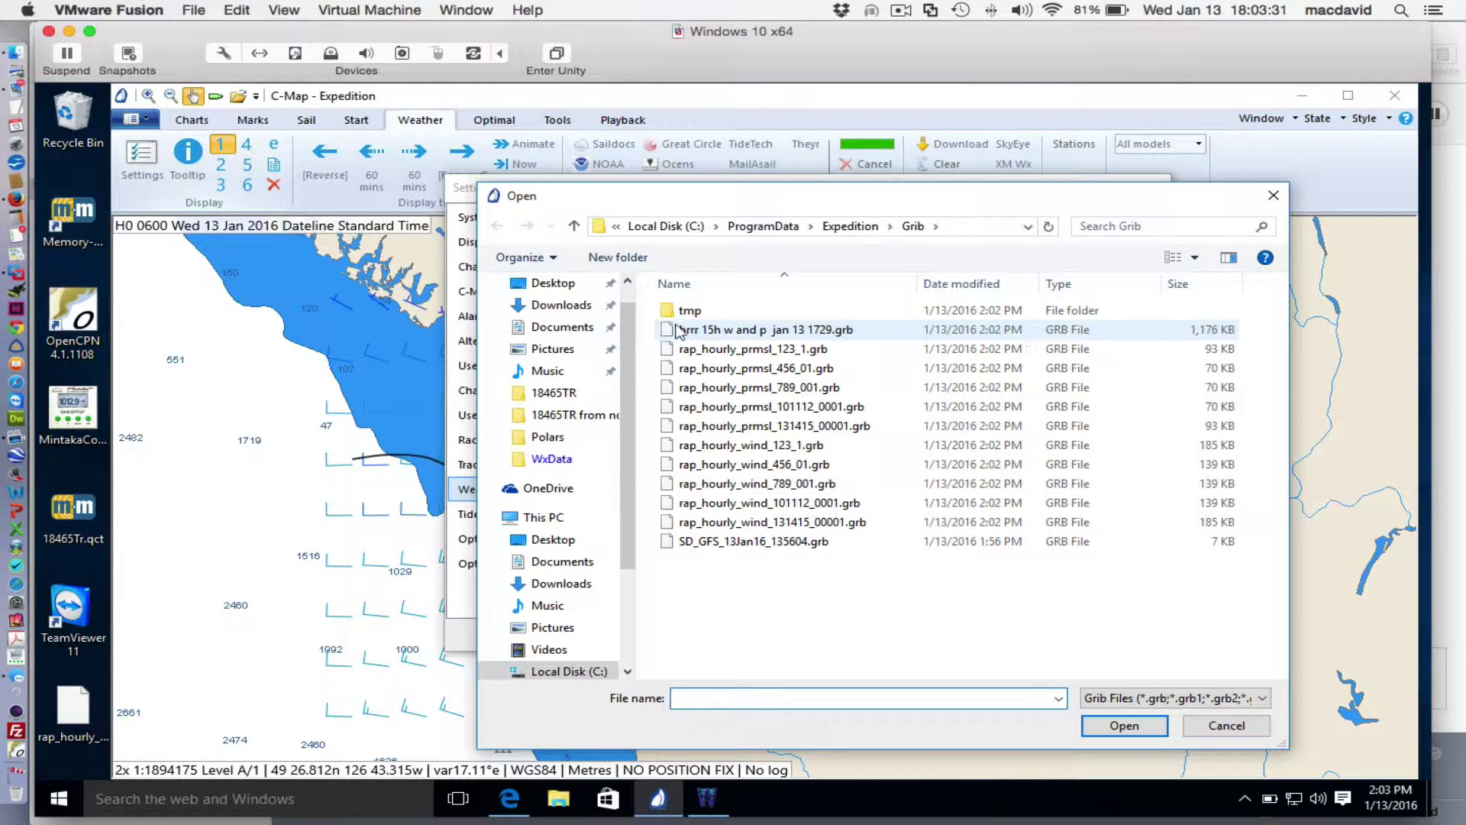
click(721, 334)
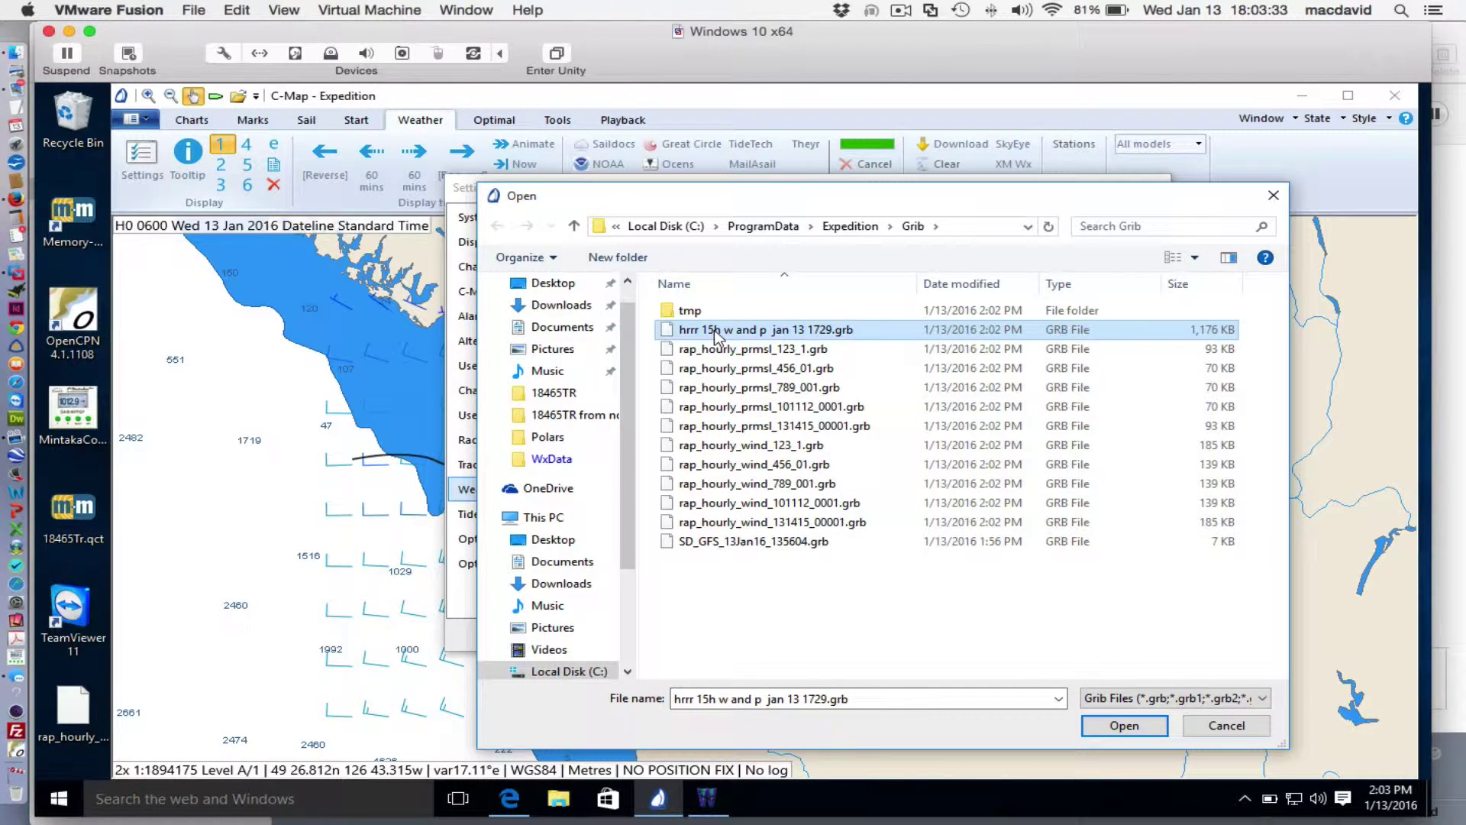
click(1127, 730)
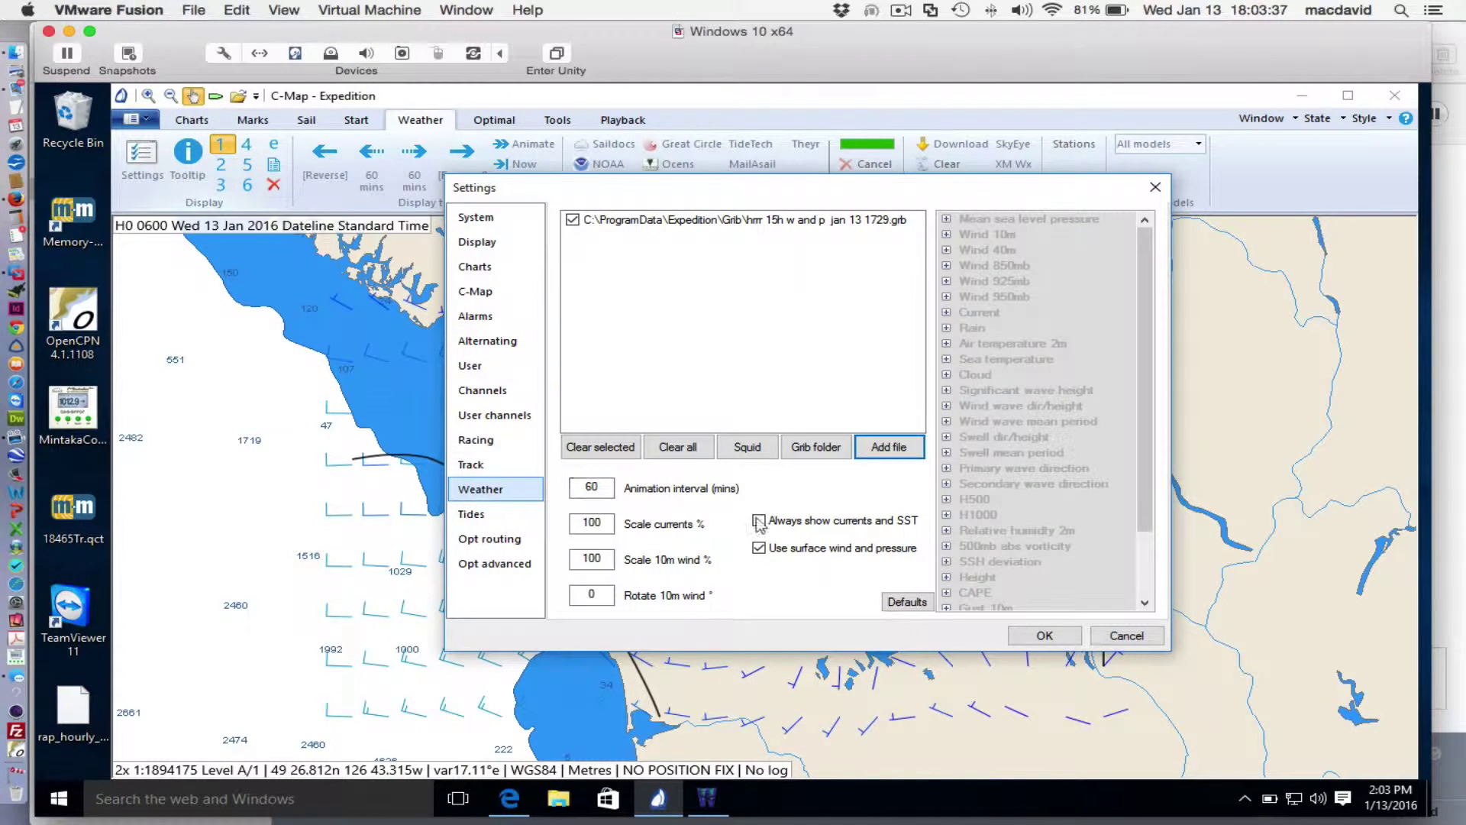
click(1044, 637)
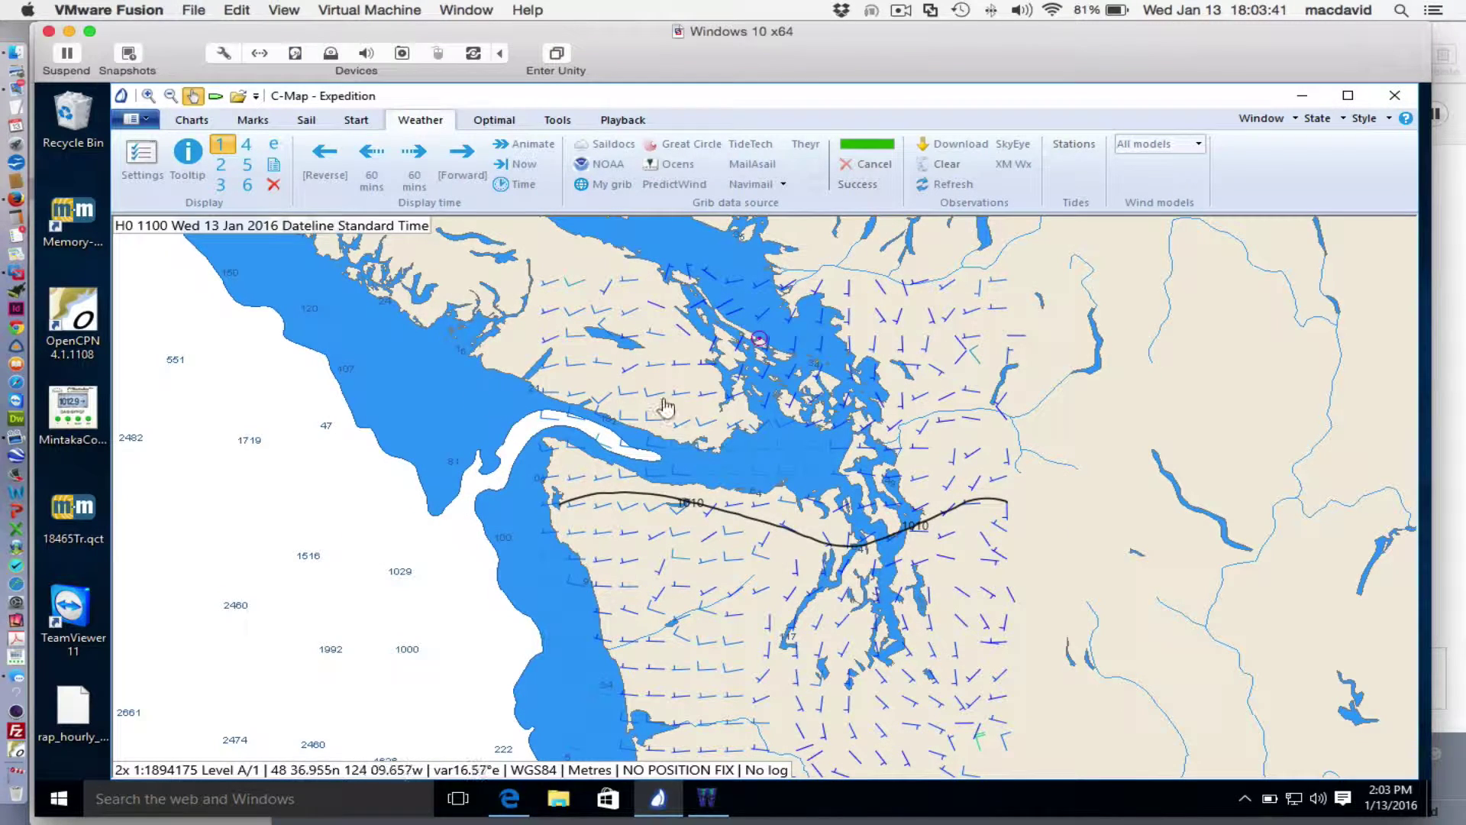
Set the colour mode of the 10 m wind barbs to Solid in the weather settings and apply it to the chart.
click(148, 97)
click(147, 97)
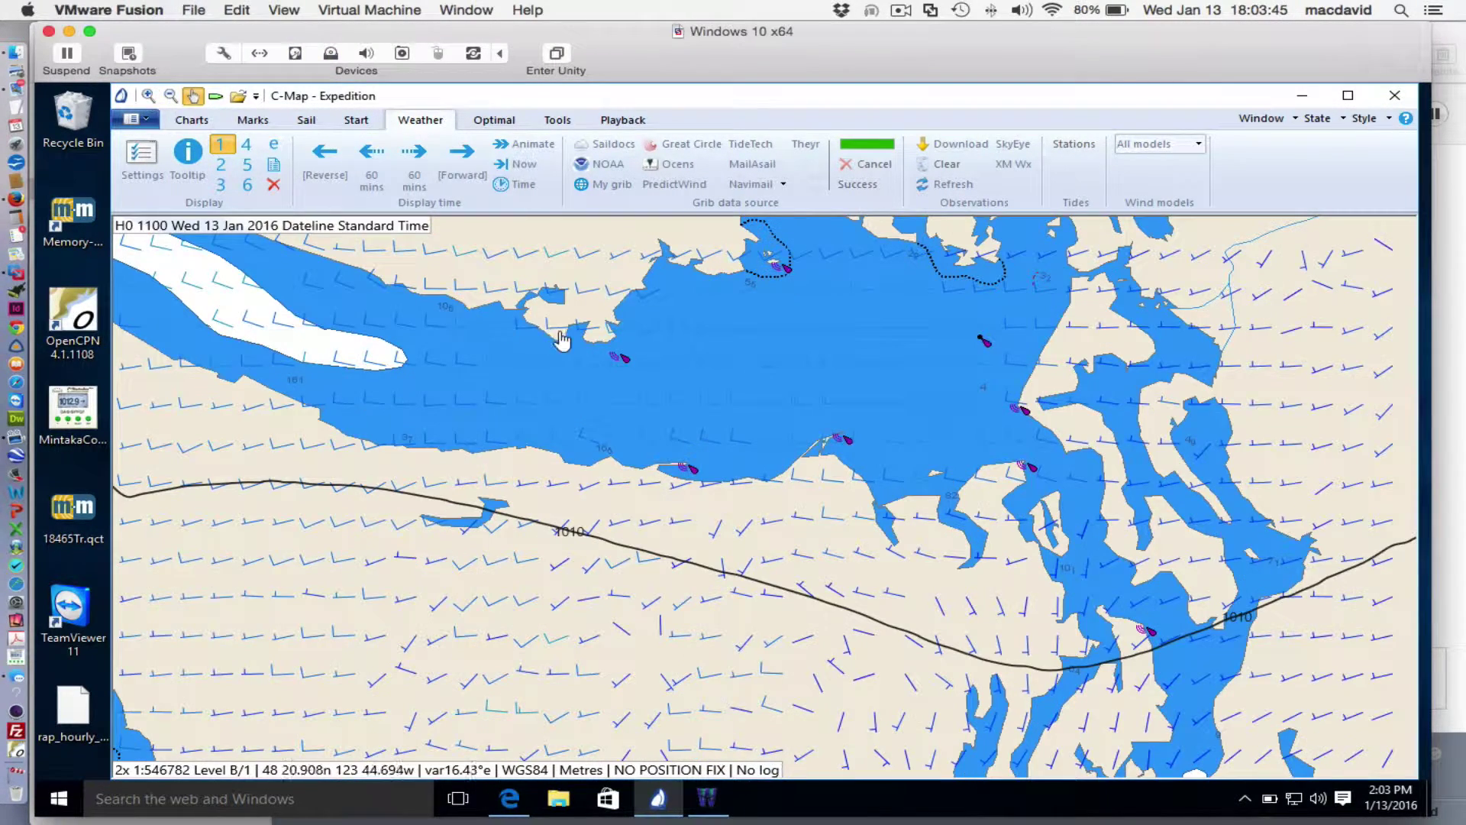
drag(592, 394, 695, 492)
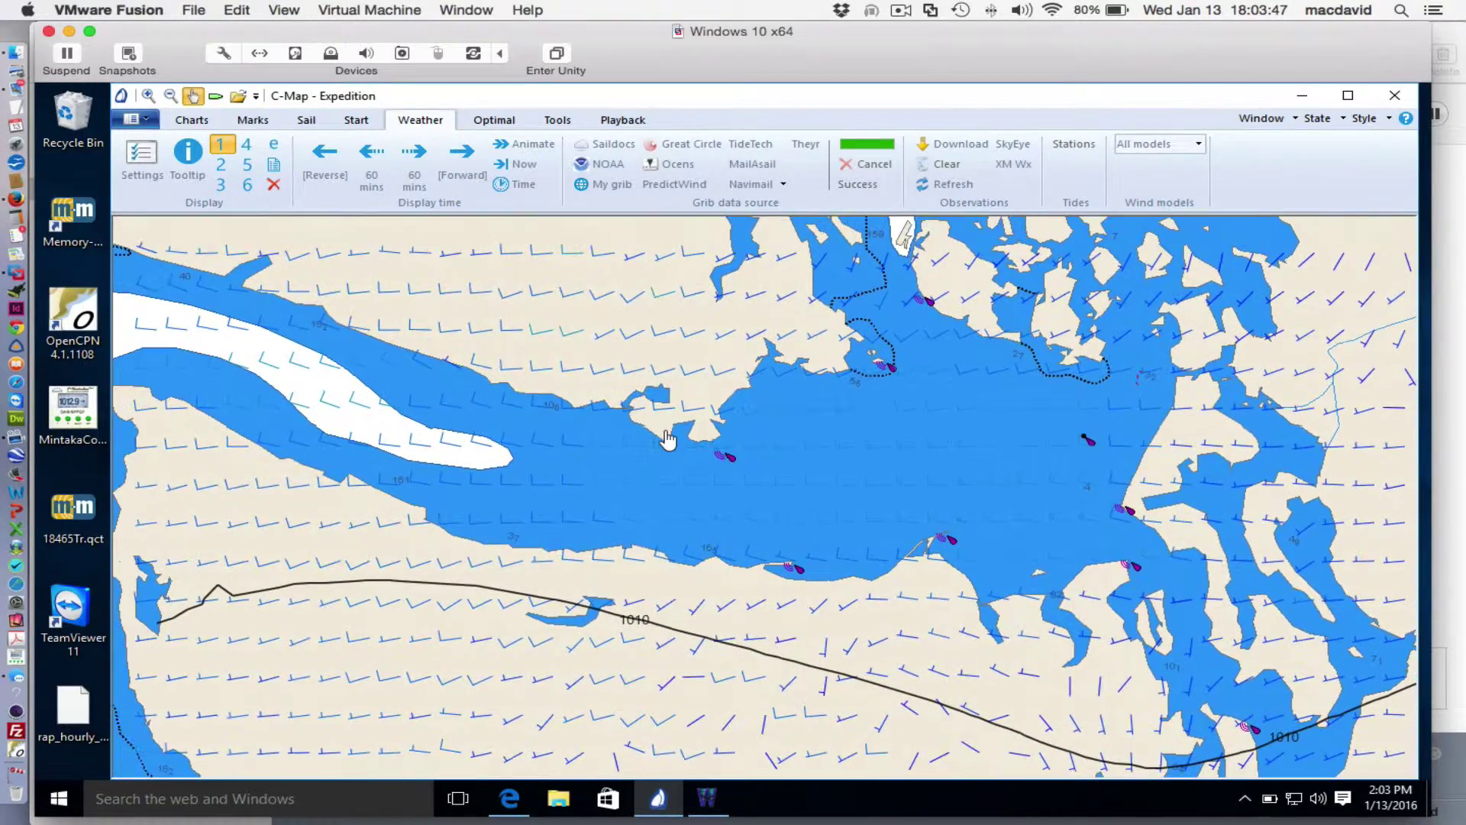
click(141, 156)
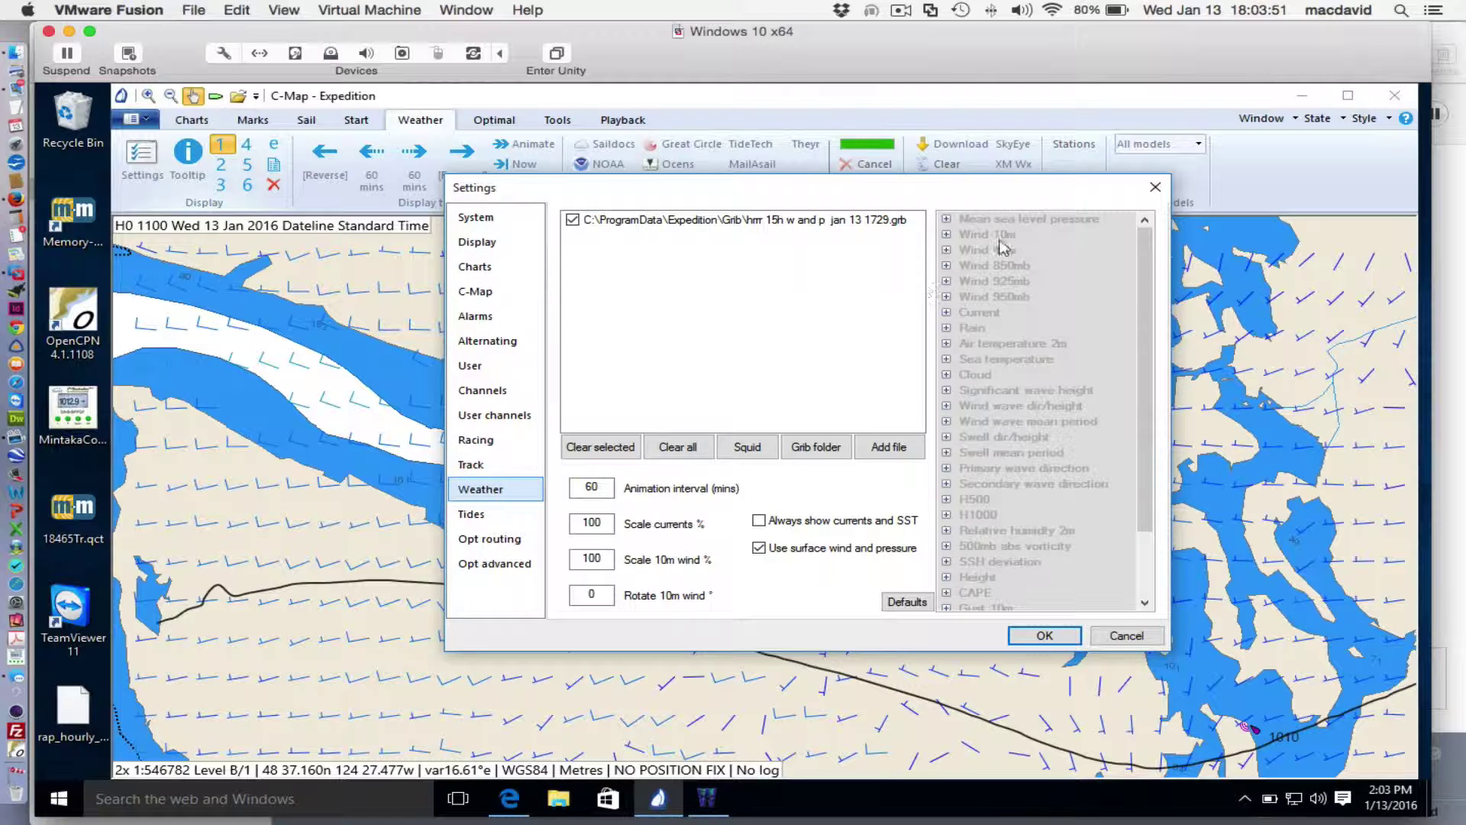
click(947, 234)
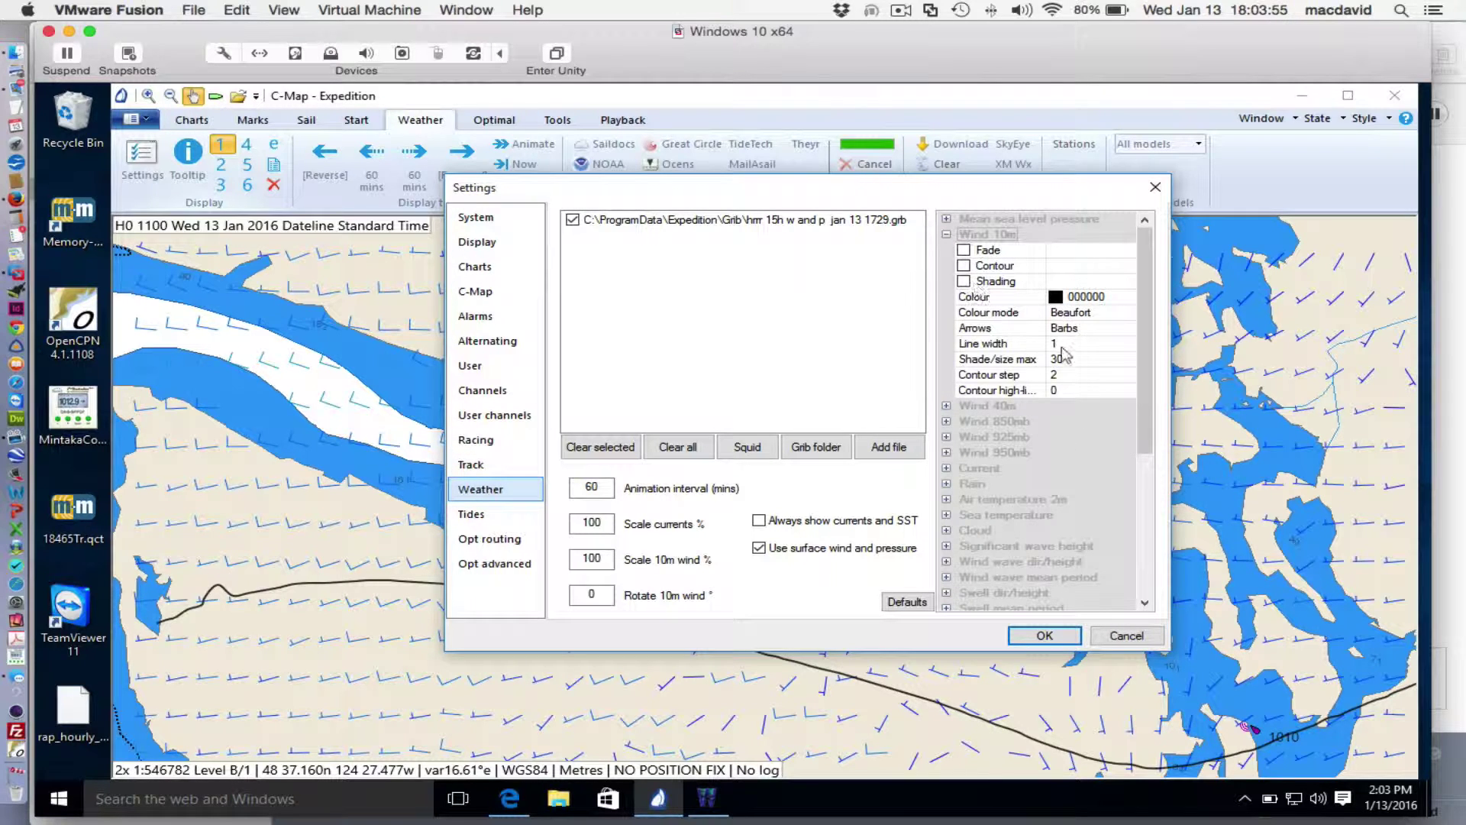
click(1084, 311)
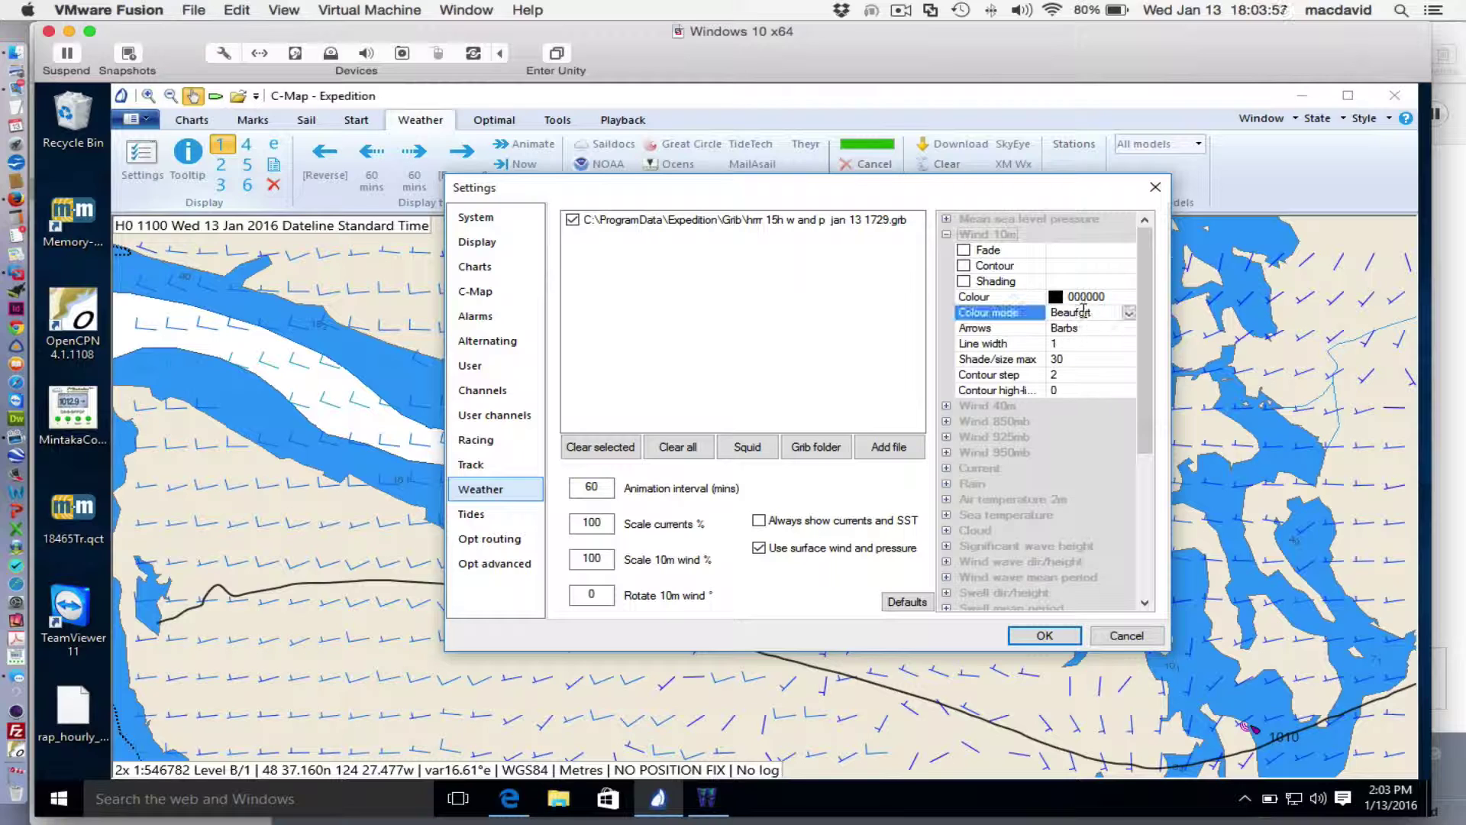
click(1128, 312)
click(1071, 328)
click(1040, 637)
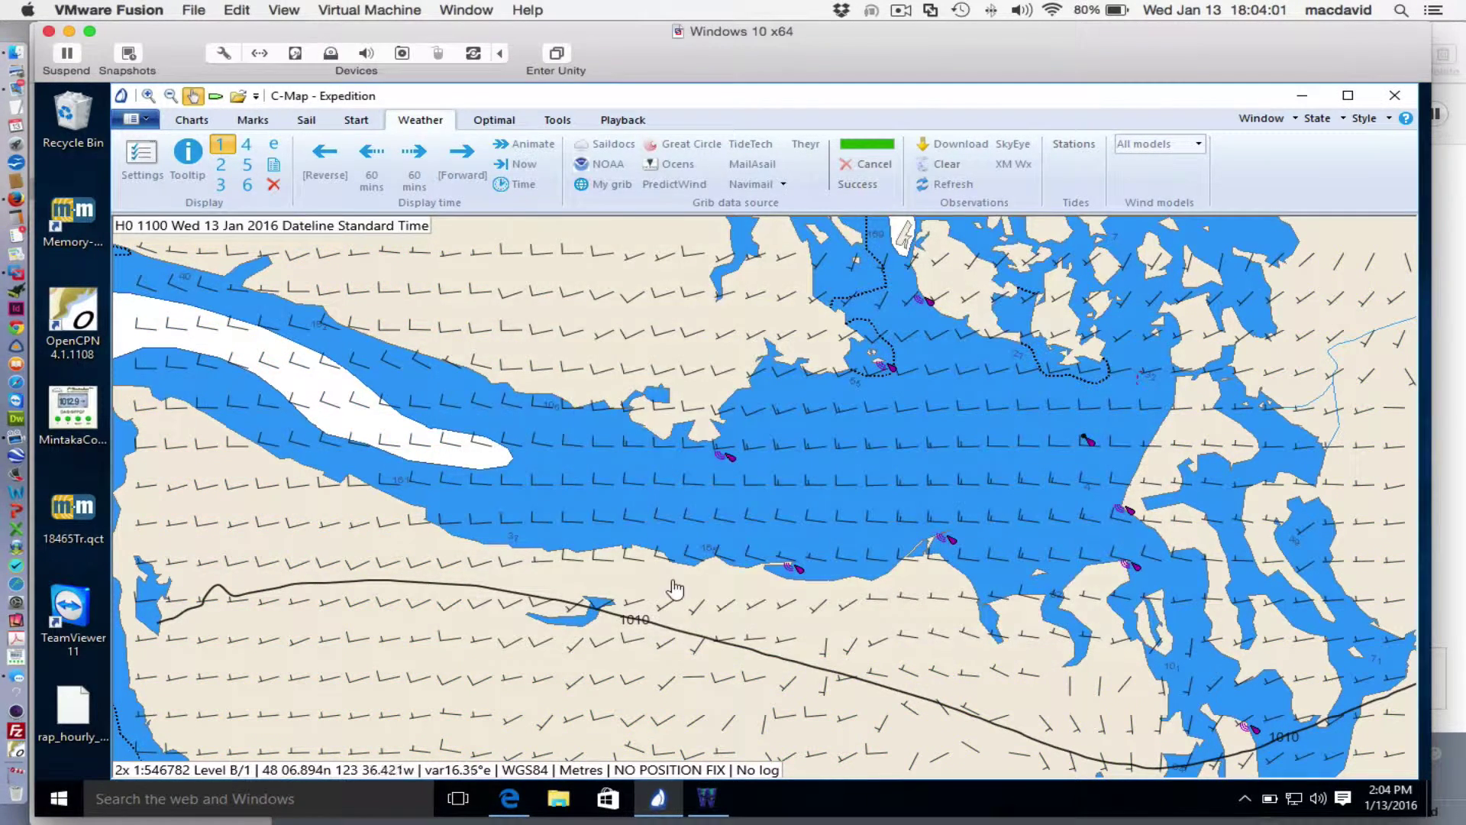
Show the strait and its surroundings at 1:1093564 scale and advance the forecast to 1300 on Wed 13 Jan.
scroll(686, 413, down, 3)
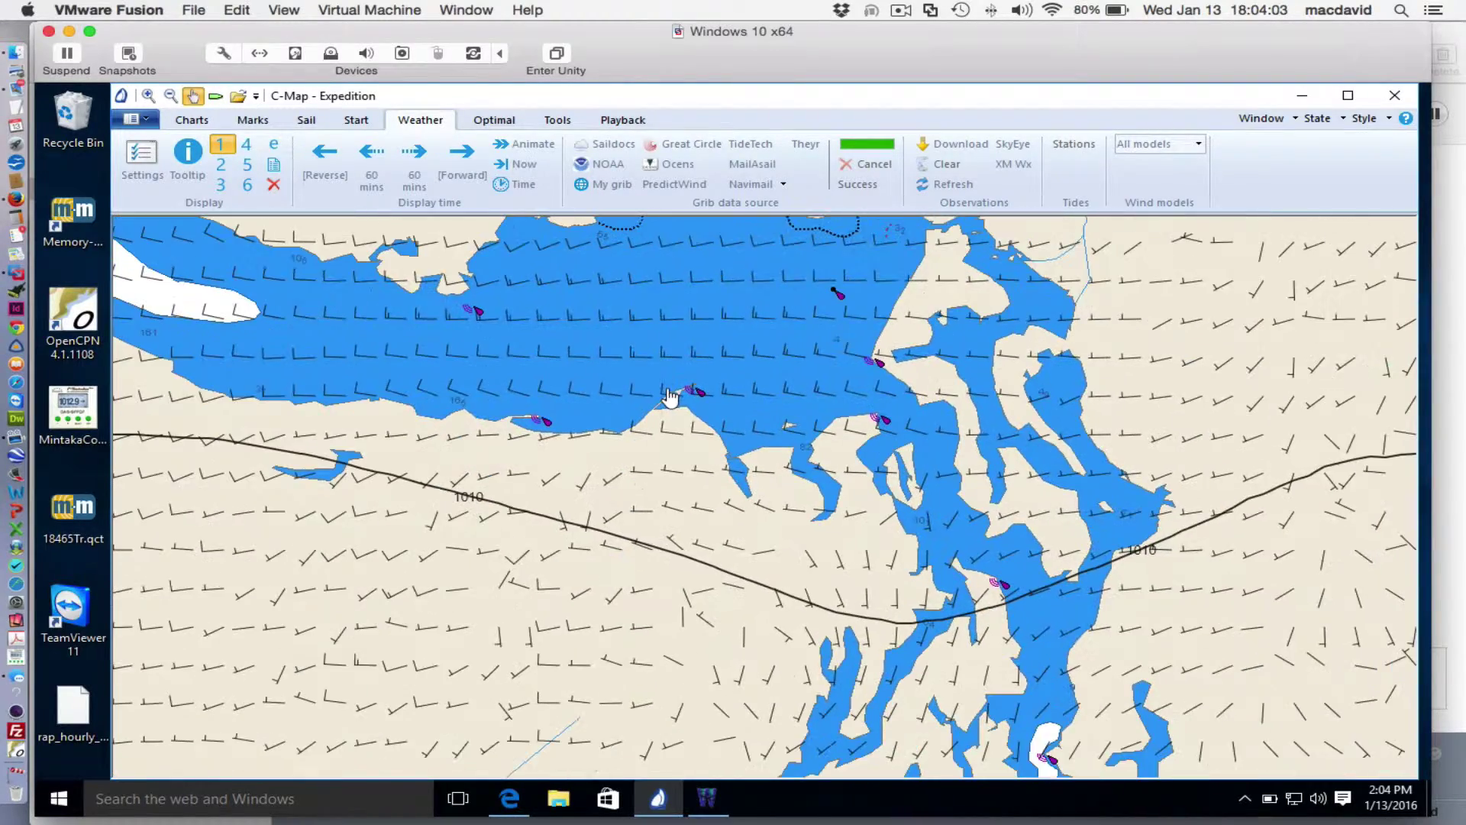
scroll(908, 537, up, 3)
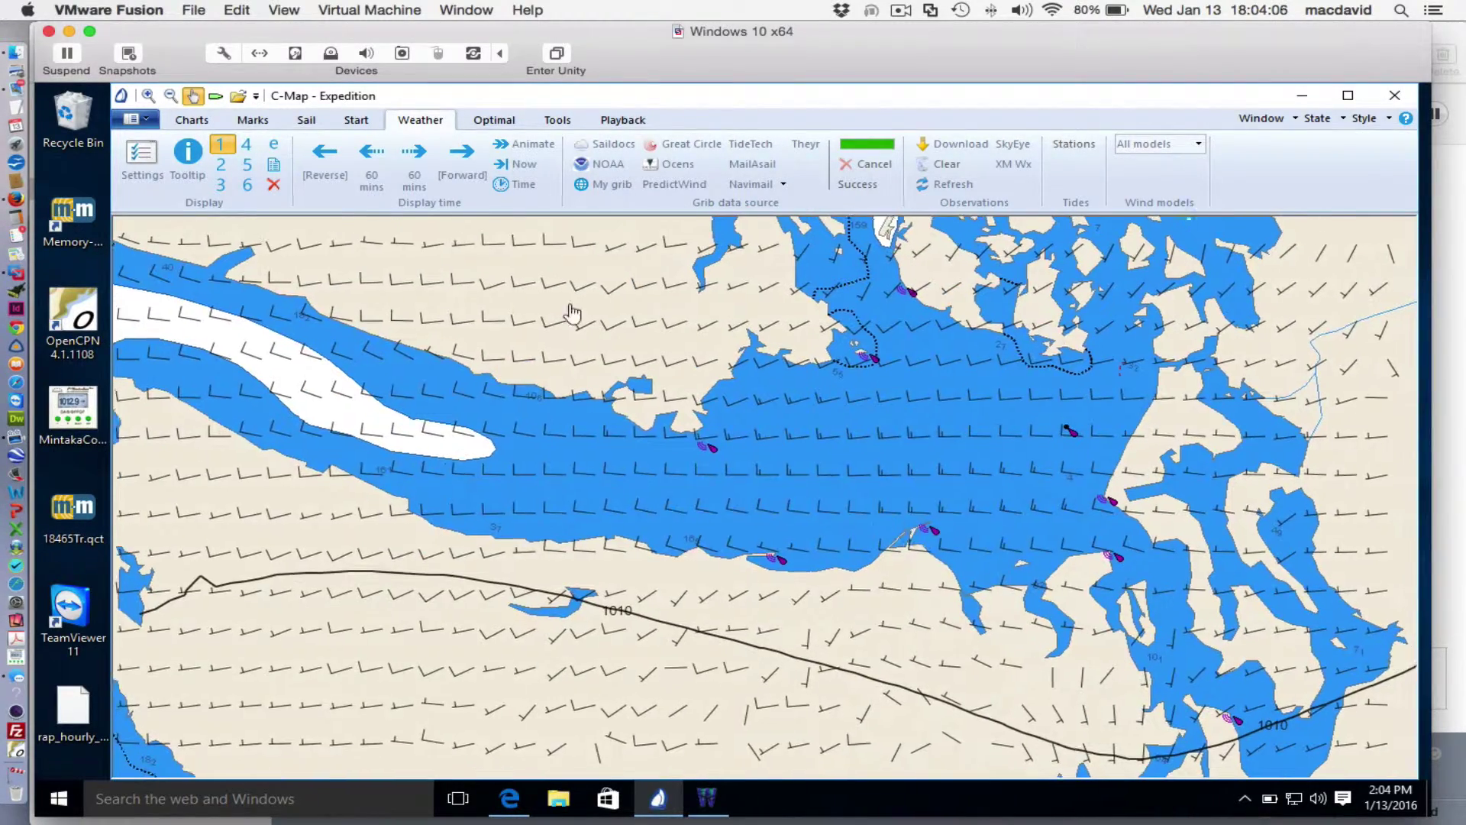
click(171, 95)
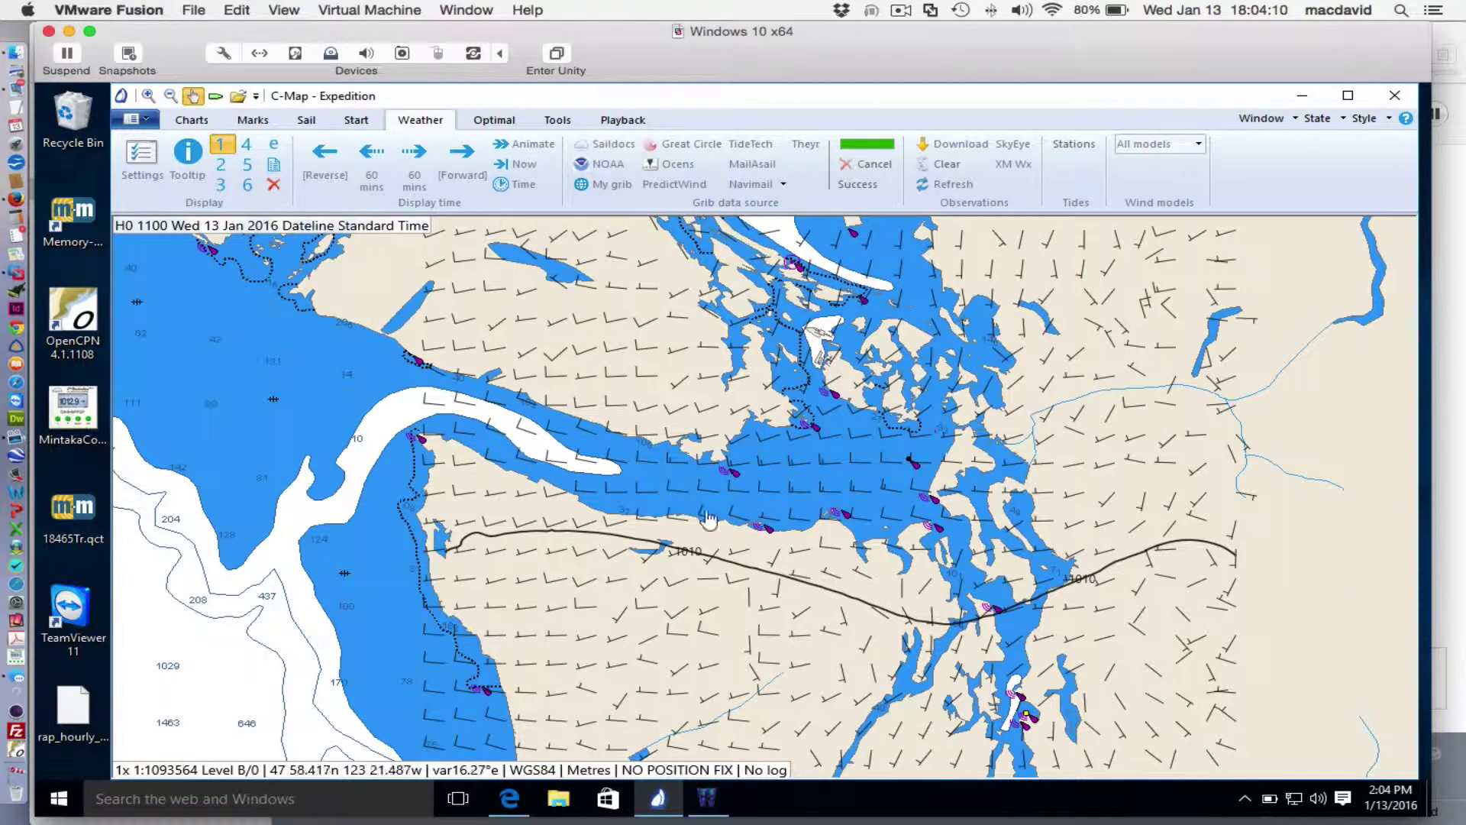
click(465, 163)
click(462, 164)
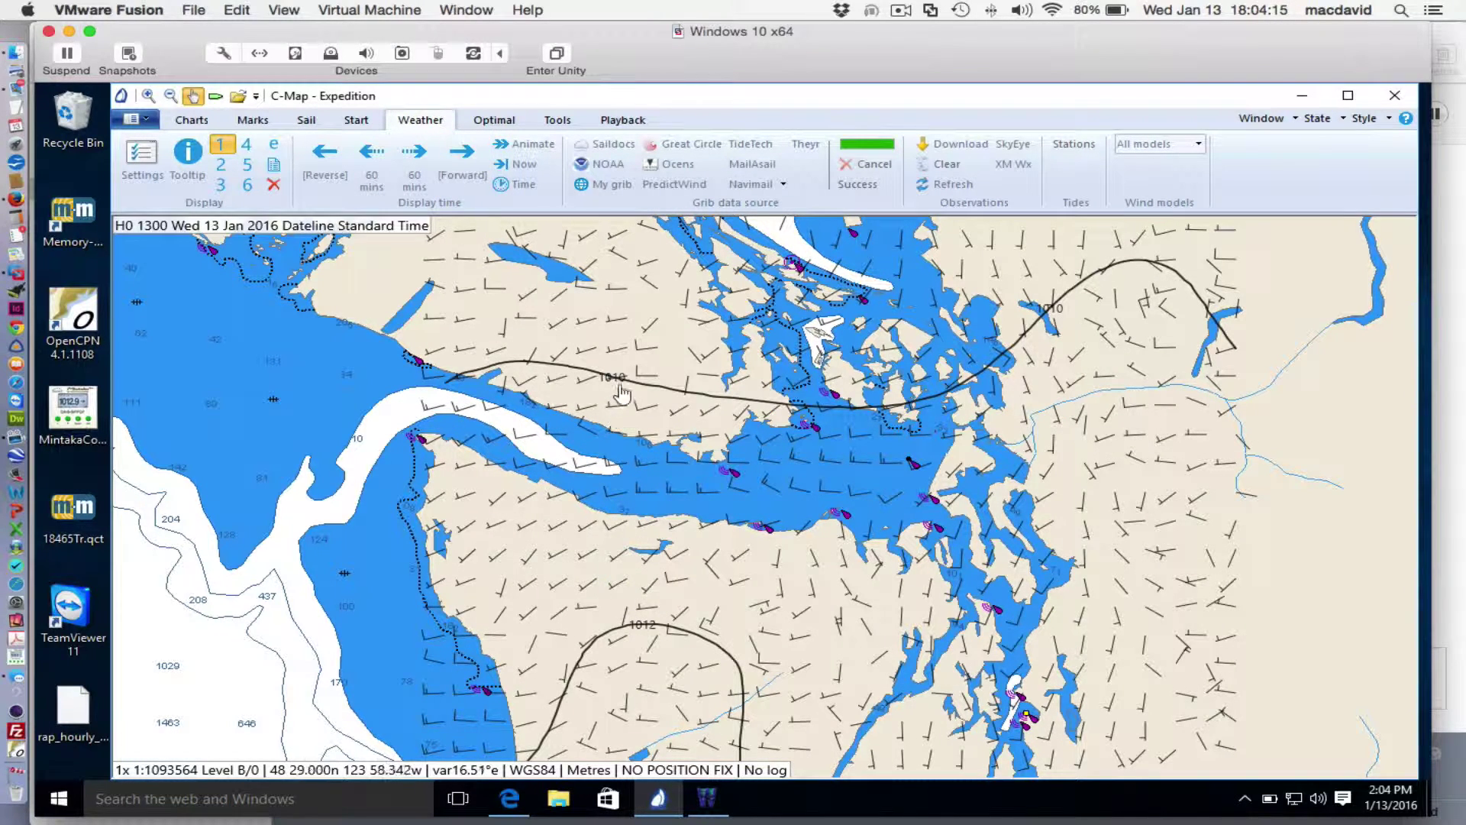
Set the mean sea level pressure line width to 1 and check the thinner isobars on the chart.
click(149, 161)
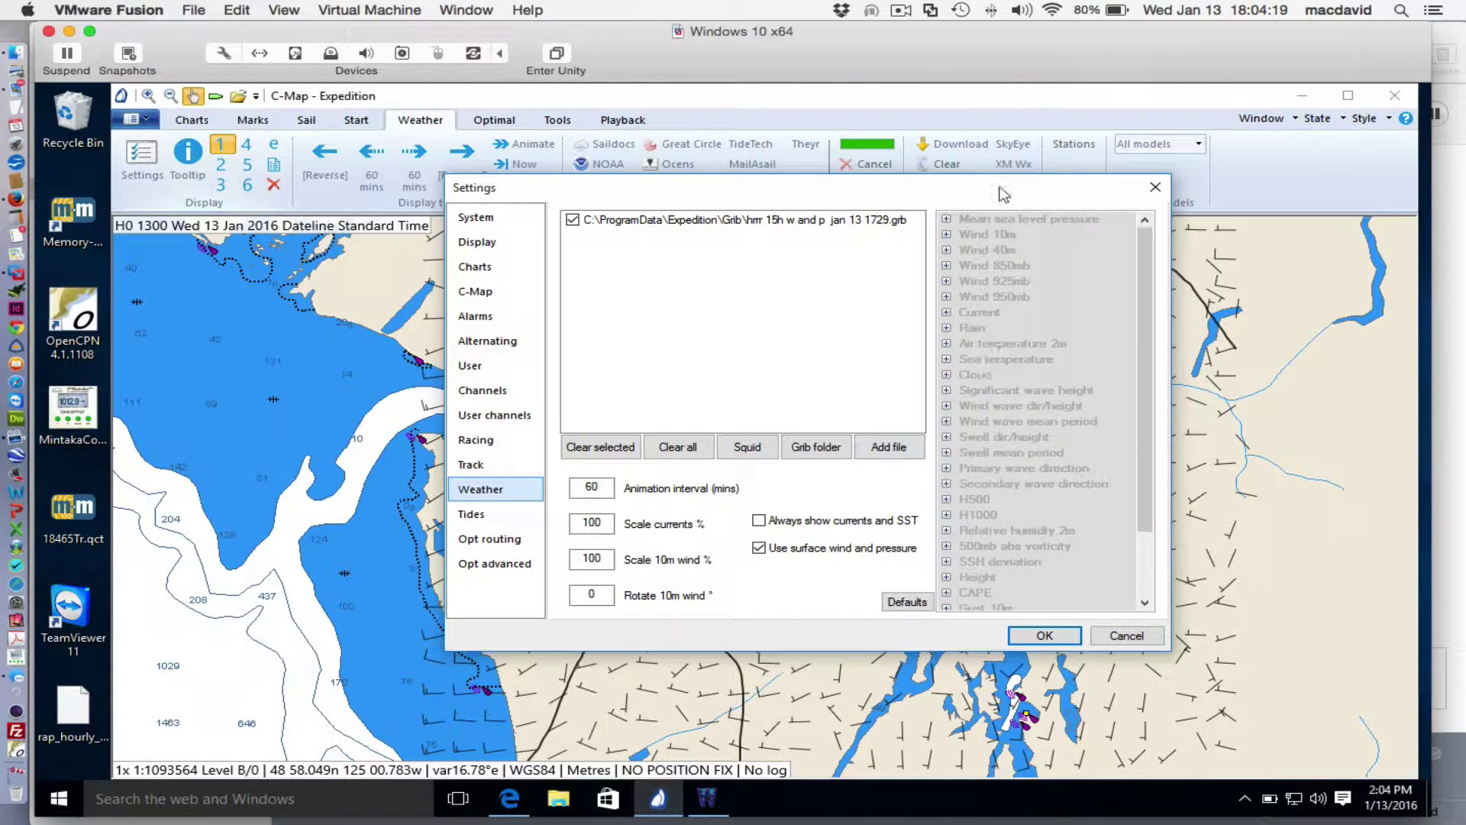
click(947, 220)
click(1093, 313)
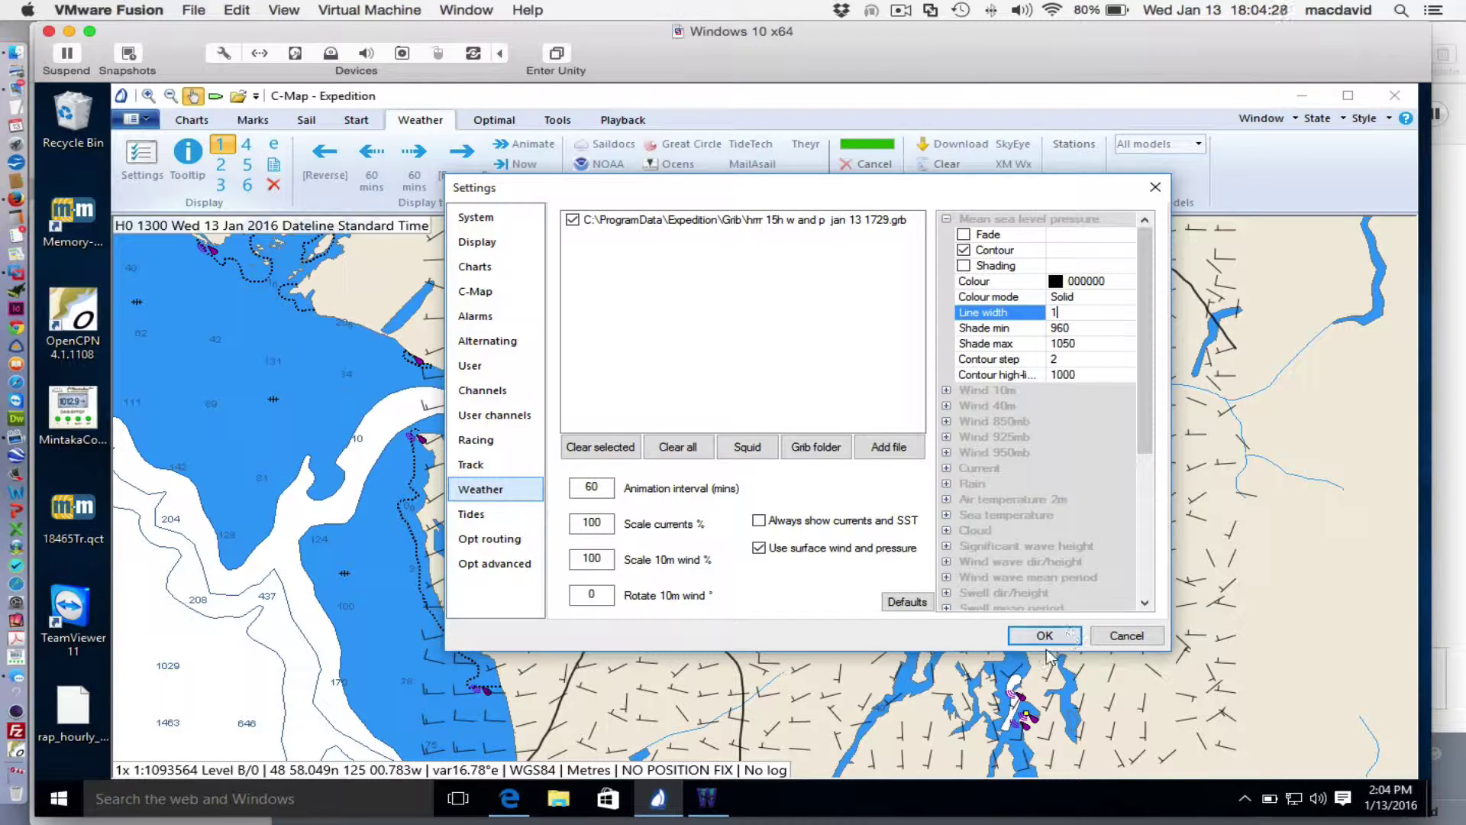
click(1077, 635)
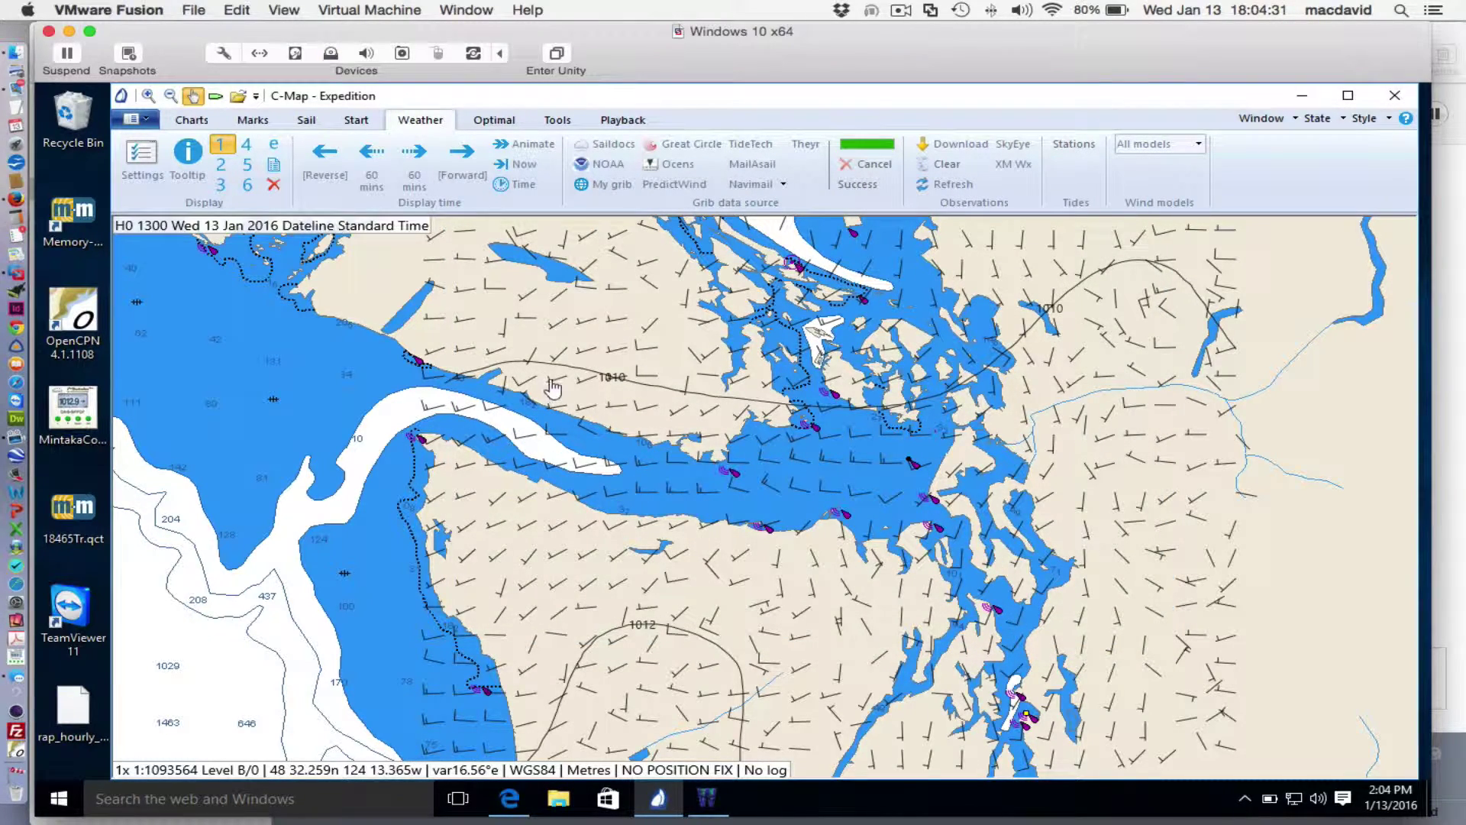
drag(654, 486, 621, 475)
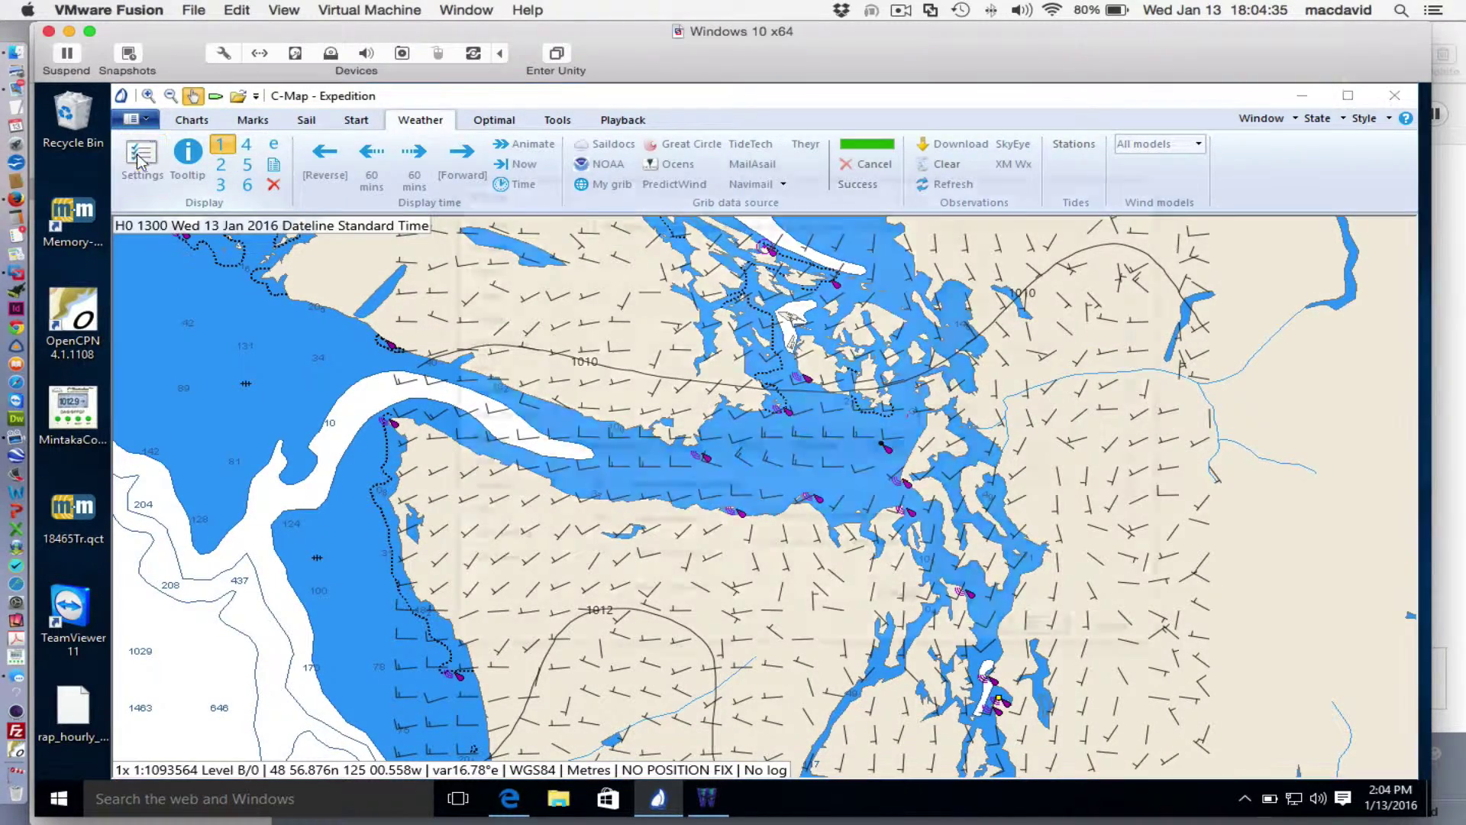
Set the mean sea level pressure line width to 2 and its contour step to 1 in the weather settings.
click(141, 158)
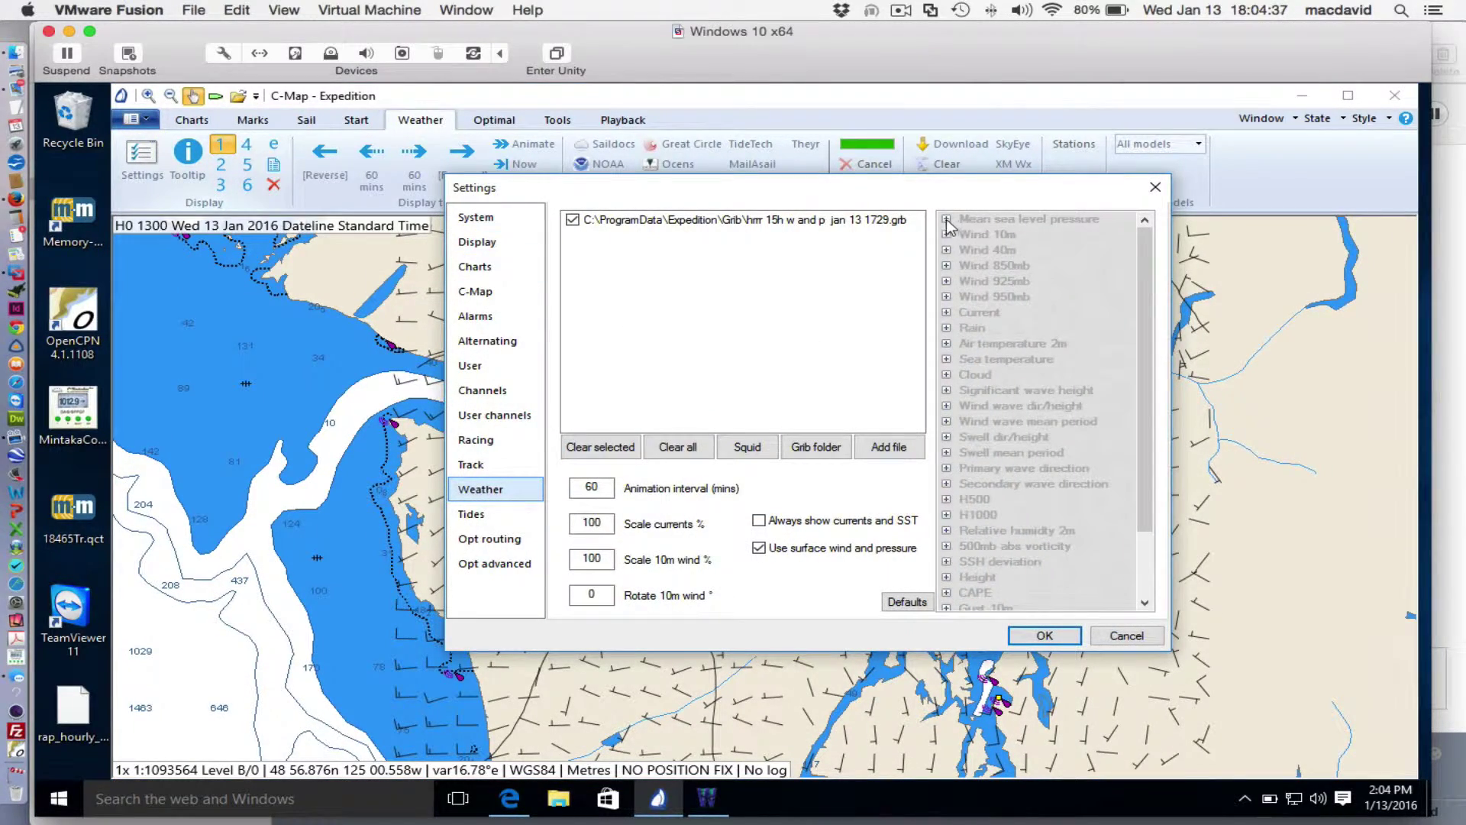
click(946, 220)
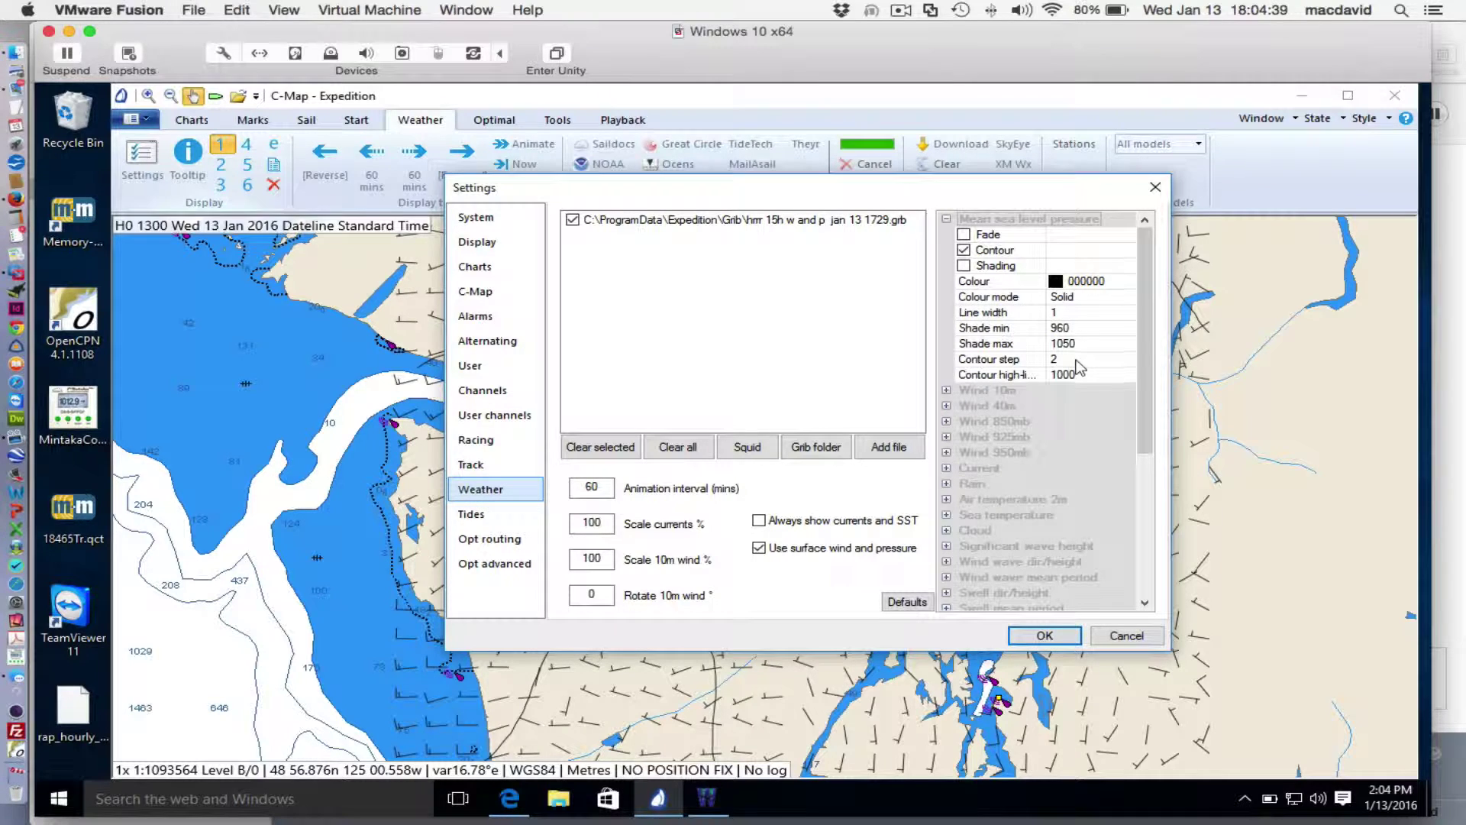
click(1037, 316)
text(2)
click(1025, 360)
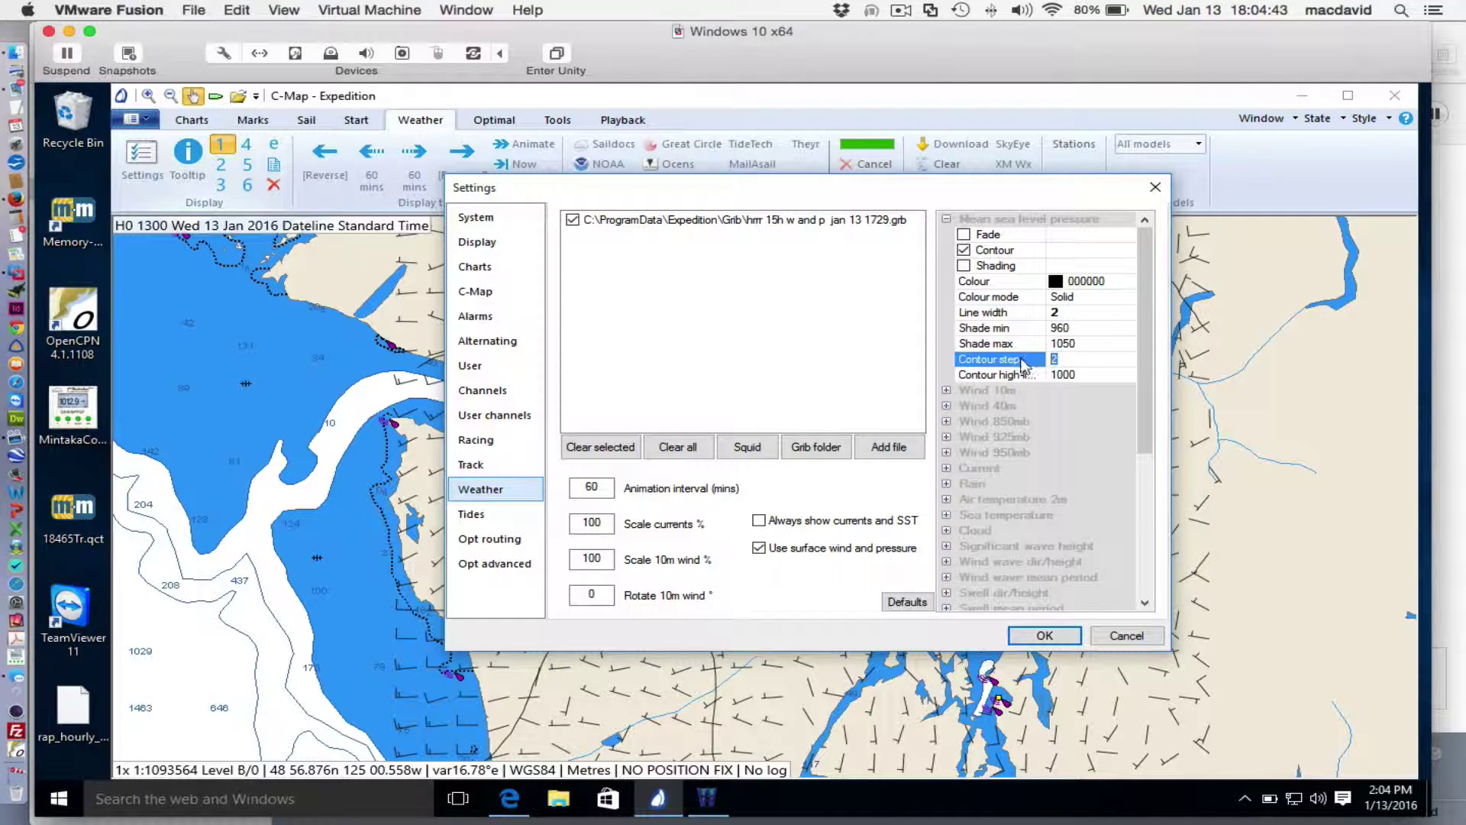
click(1043, 635)
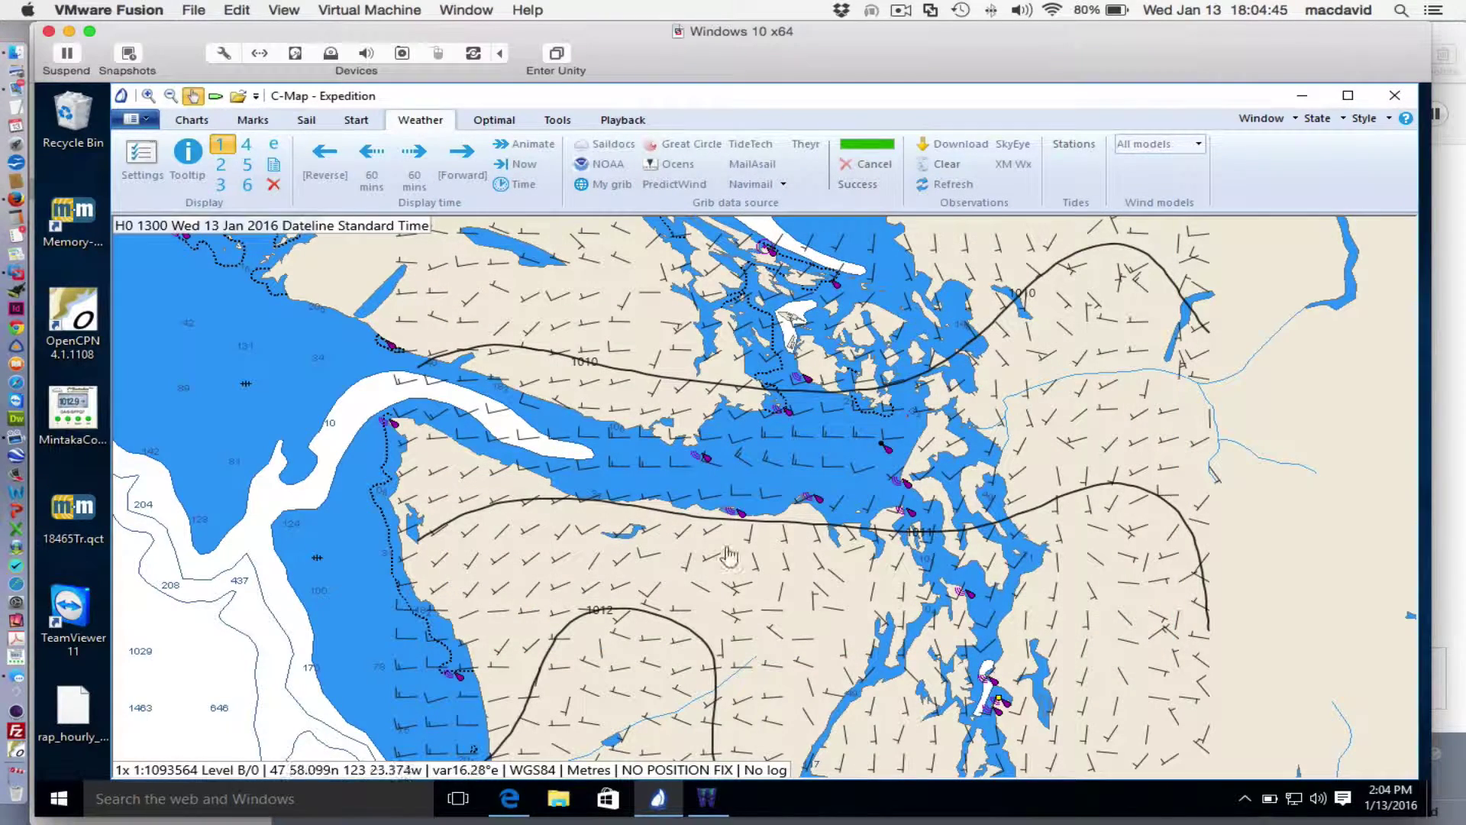
Run the forecast forward in one-hour steps past 1700 and back to 1400 to review the wind and isobars.
click(462, 156)
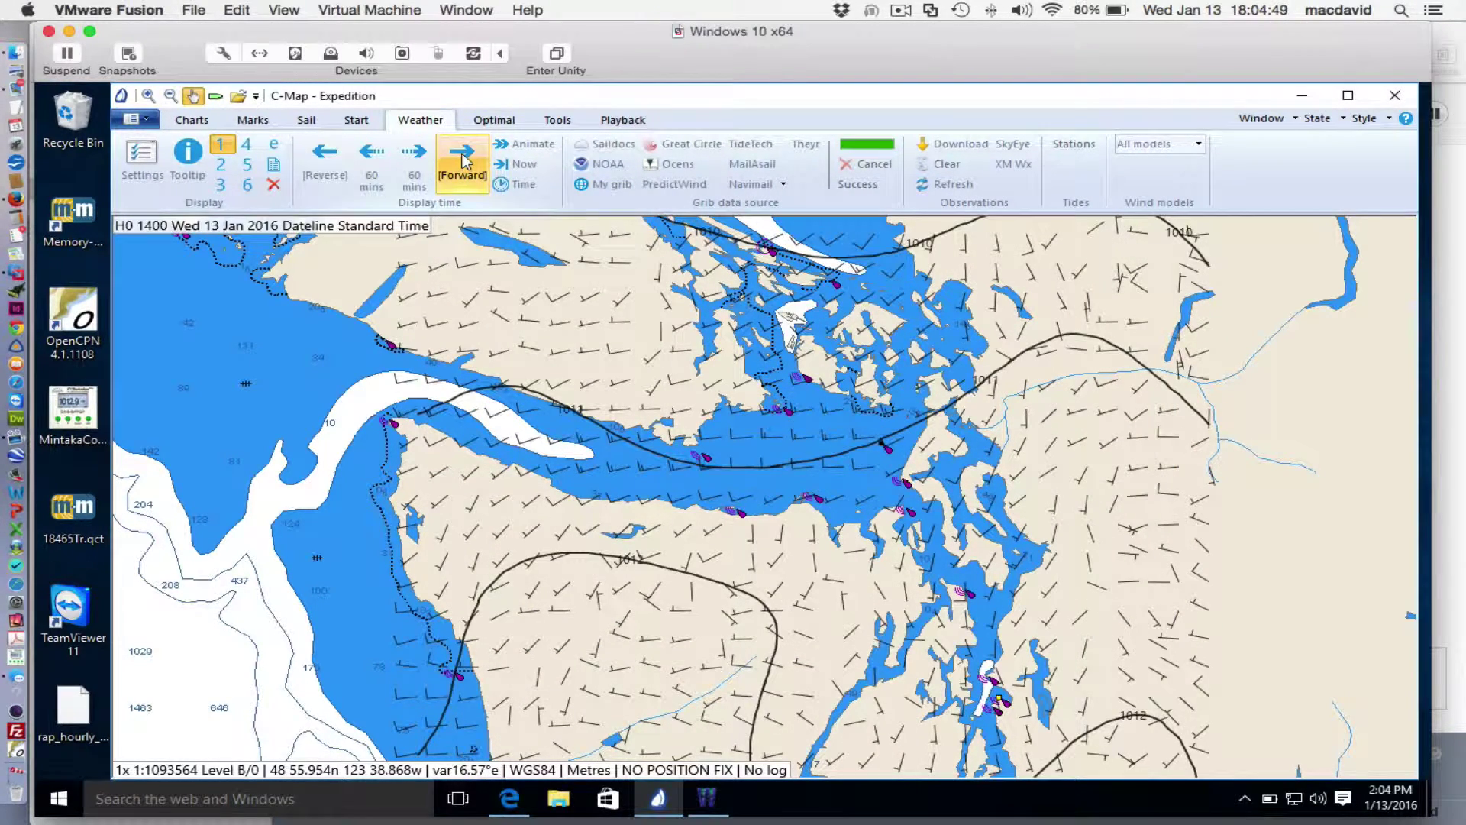
click(462, 158)
click(460, 158)
click(459, 158)
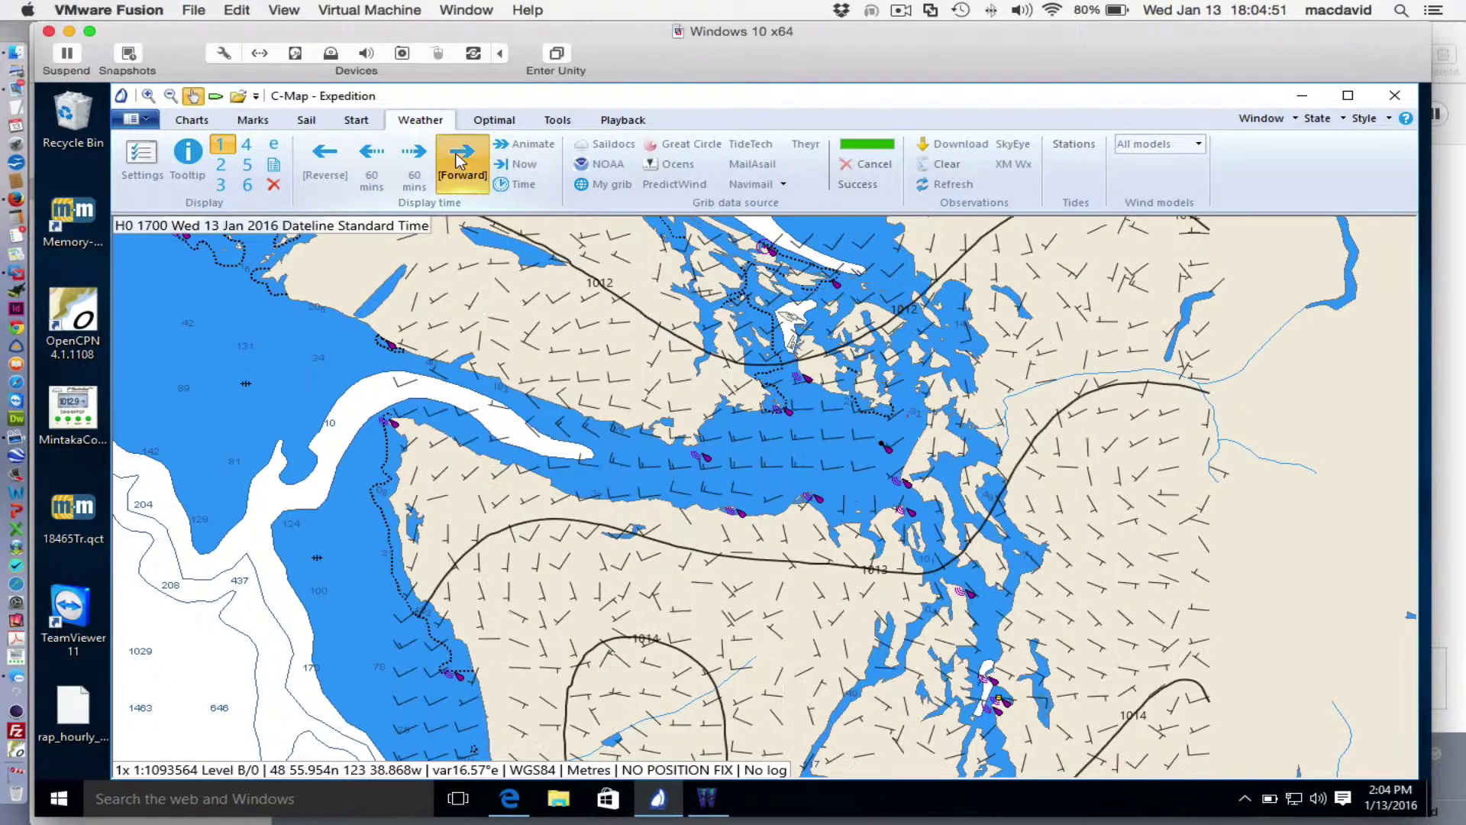
click(459, 159)
click(329, 159)
click(328, 159)
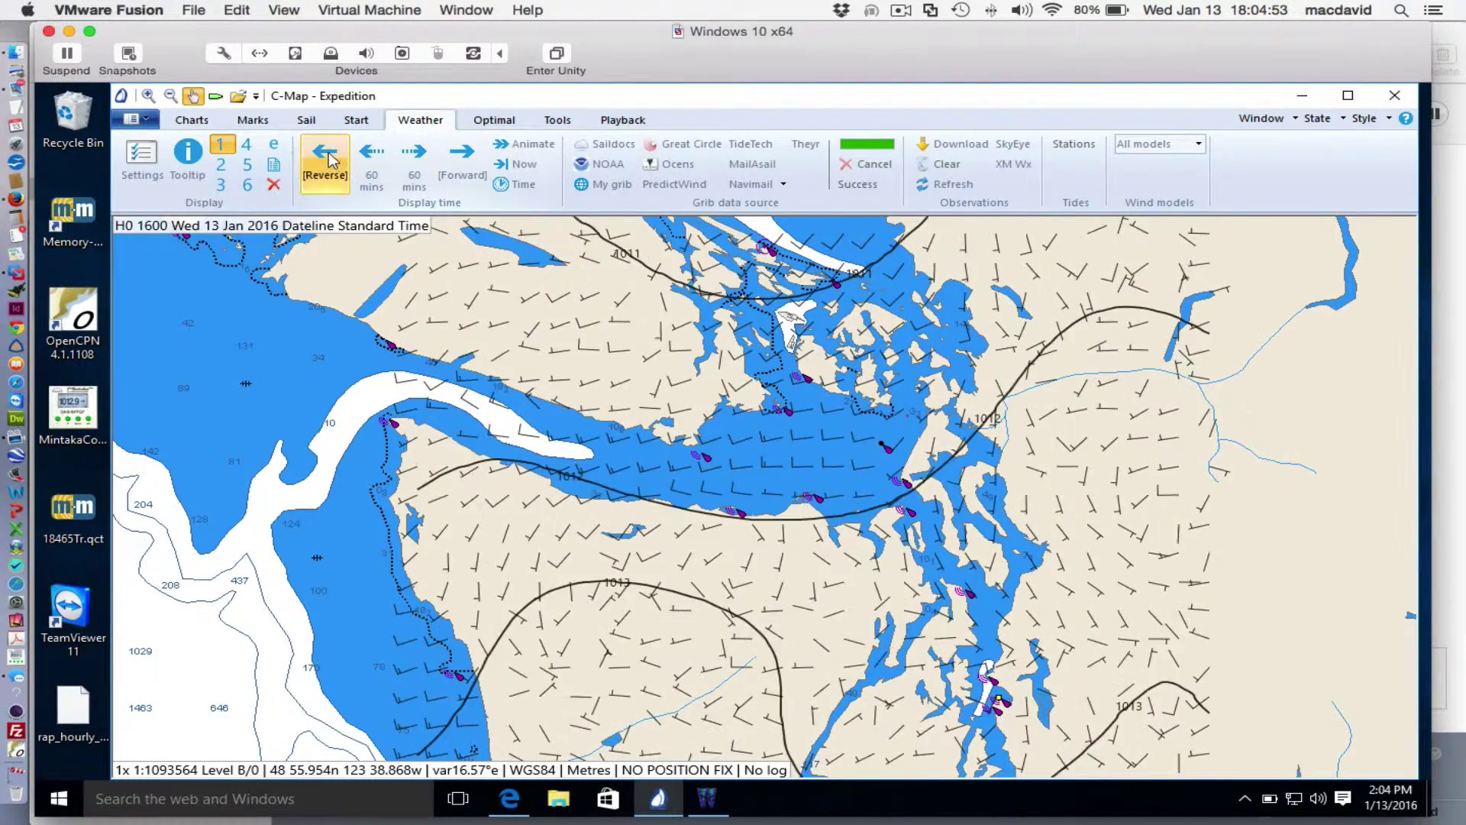
click(328, 159)
click(328, 159)
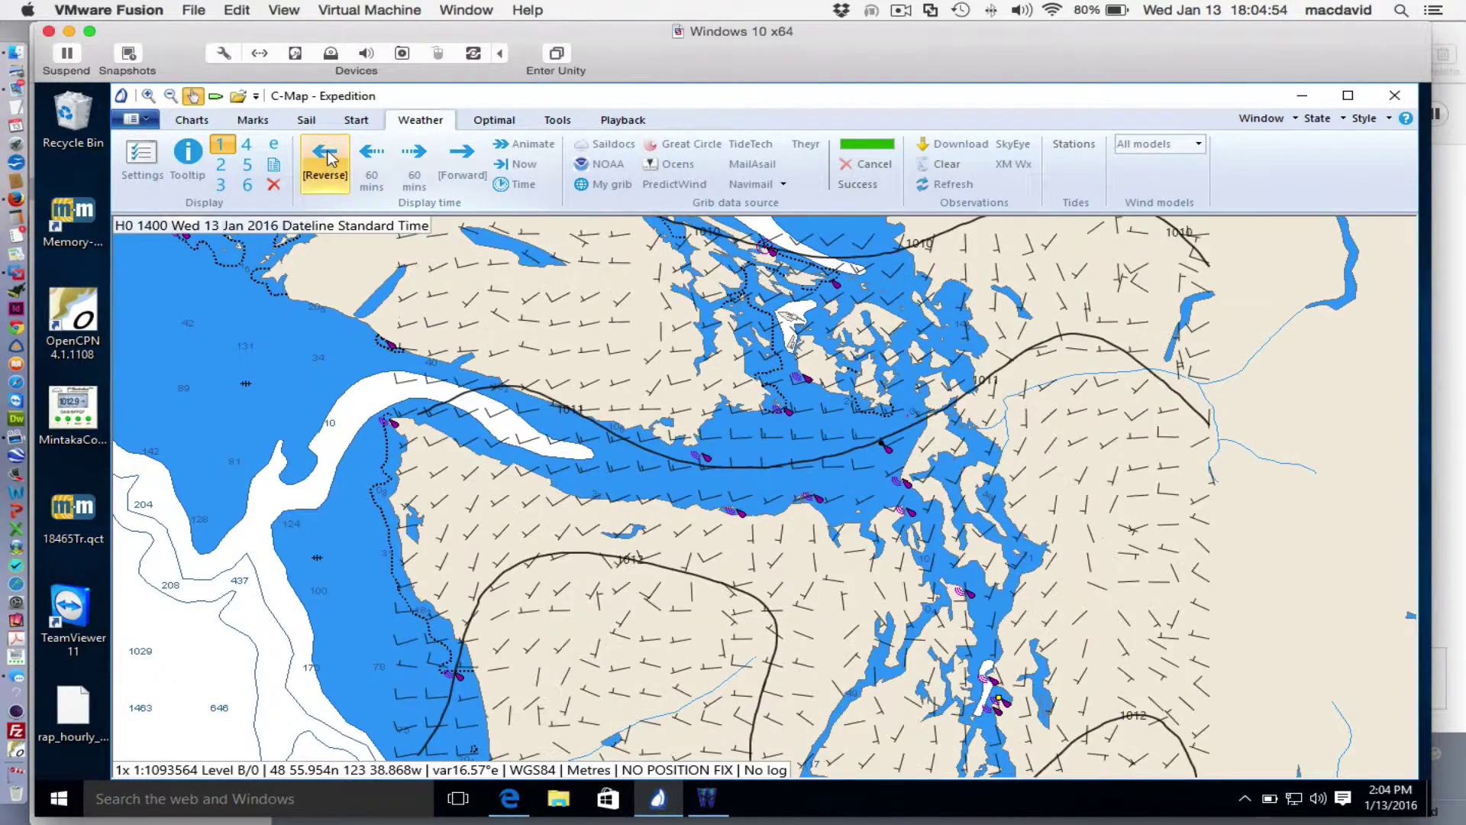
View the meteogram for a point in the western strait at about 48 22.0 N, 124 12.2 W, and close it.
click(147, 97)
click(145, 100)
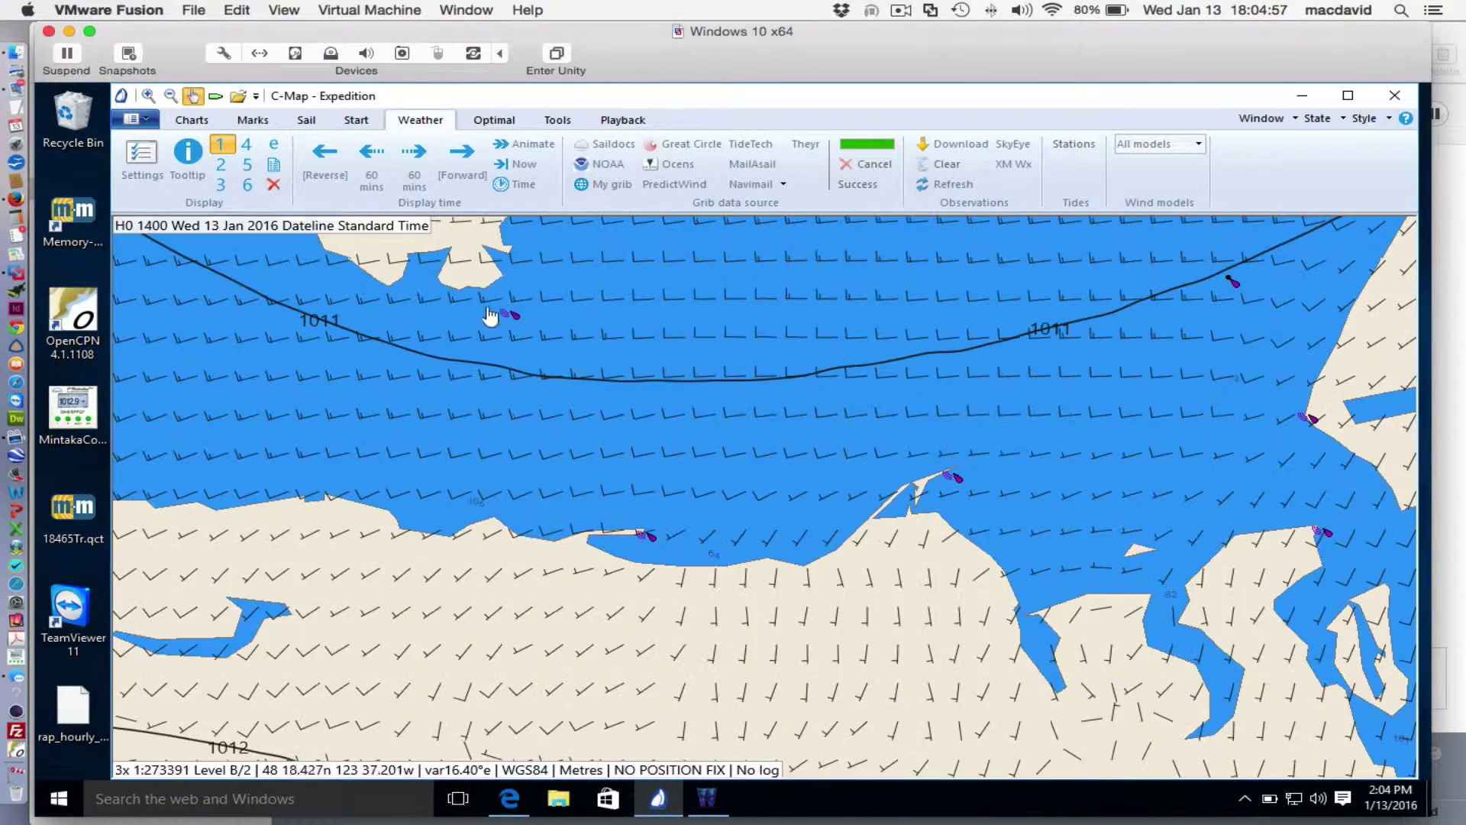
drag(478, 221, 458, 386)
drag(933, 478, 786, 405)
drag(222, 222, 672, 397)
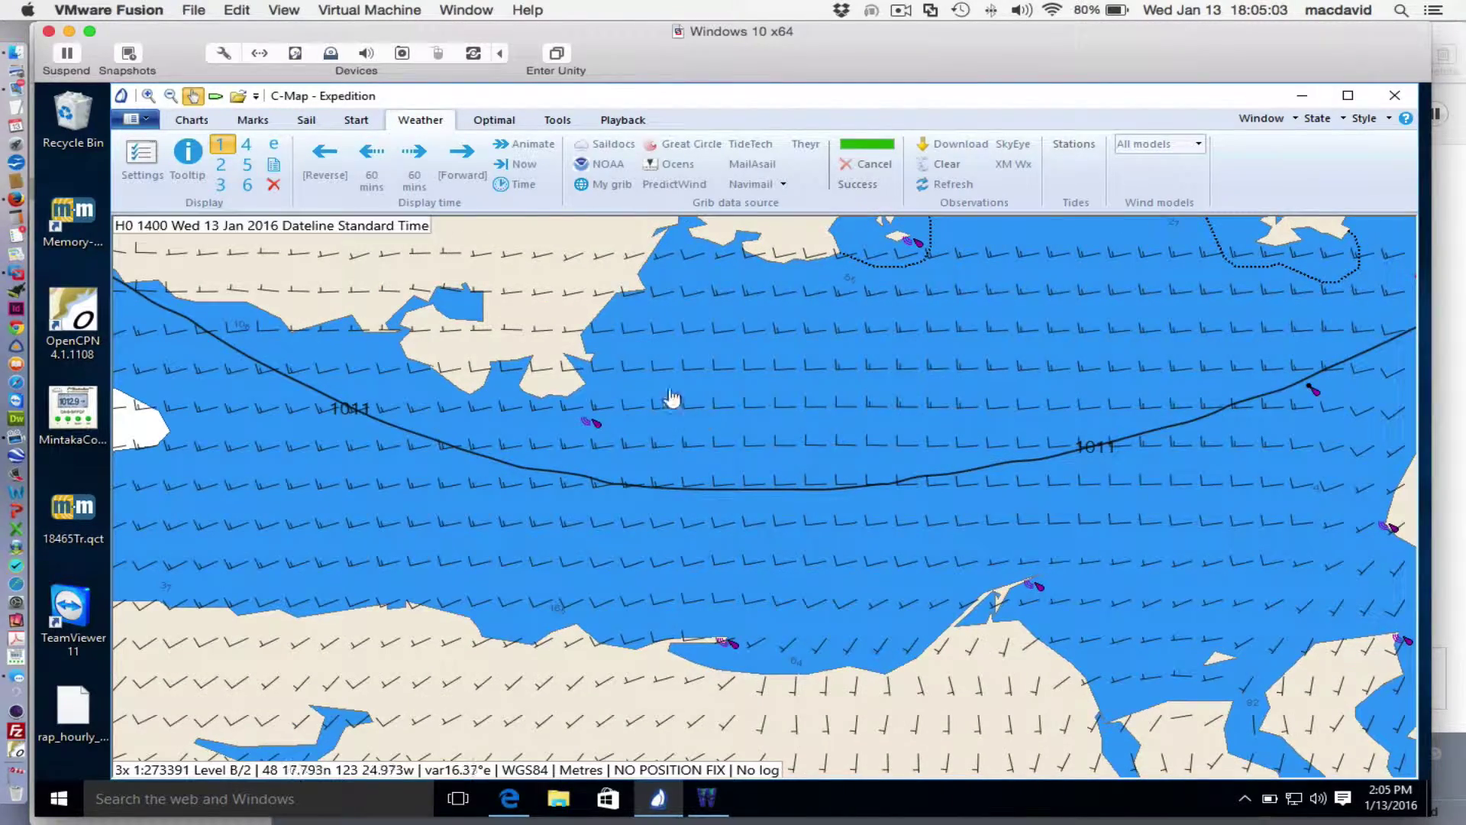
click(170, 97)
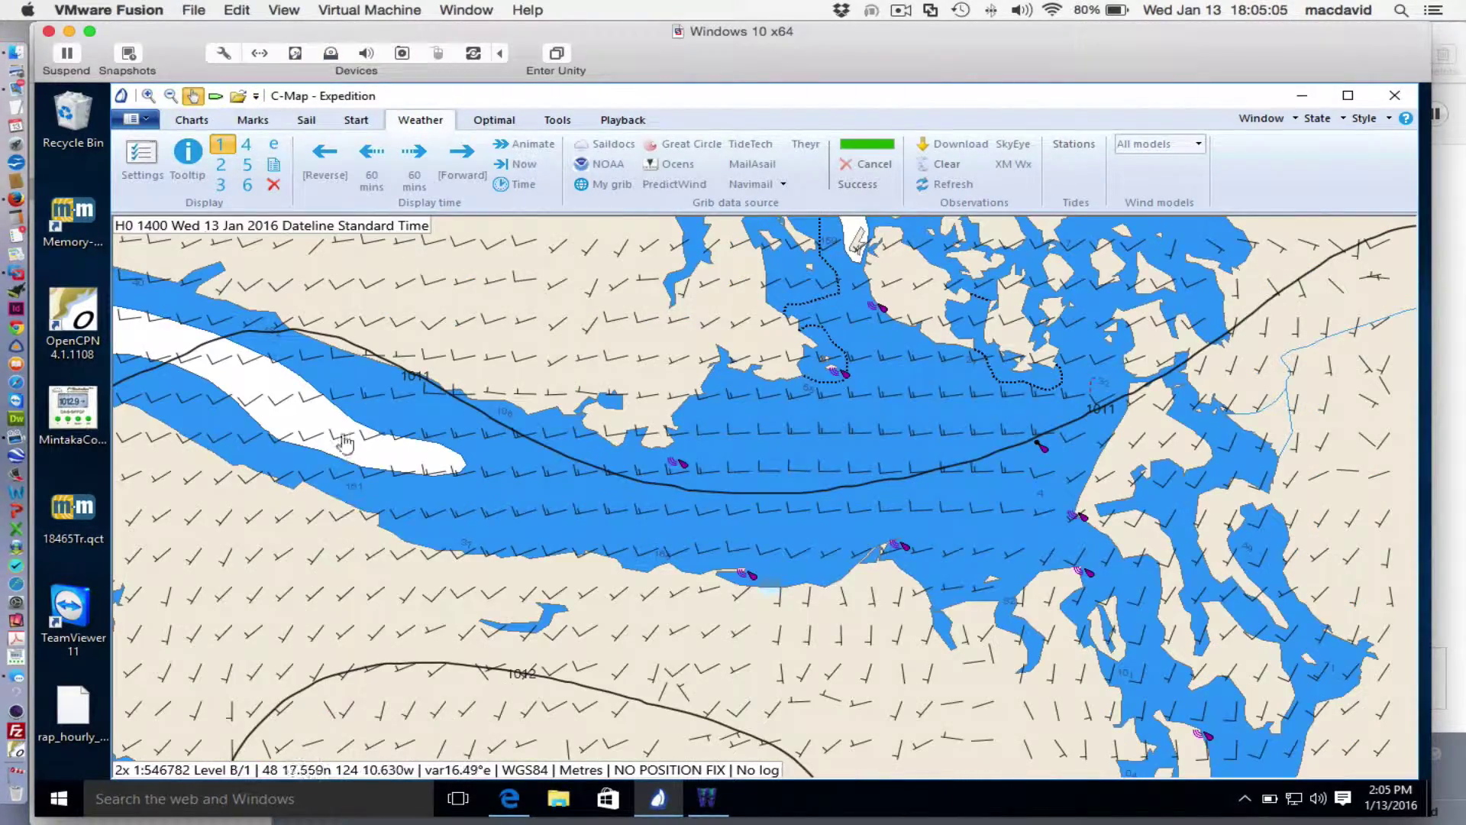
right_click(328, 416)
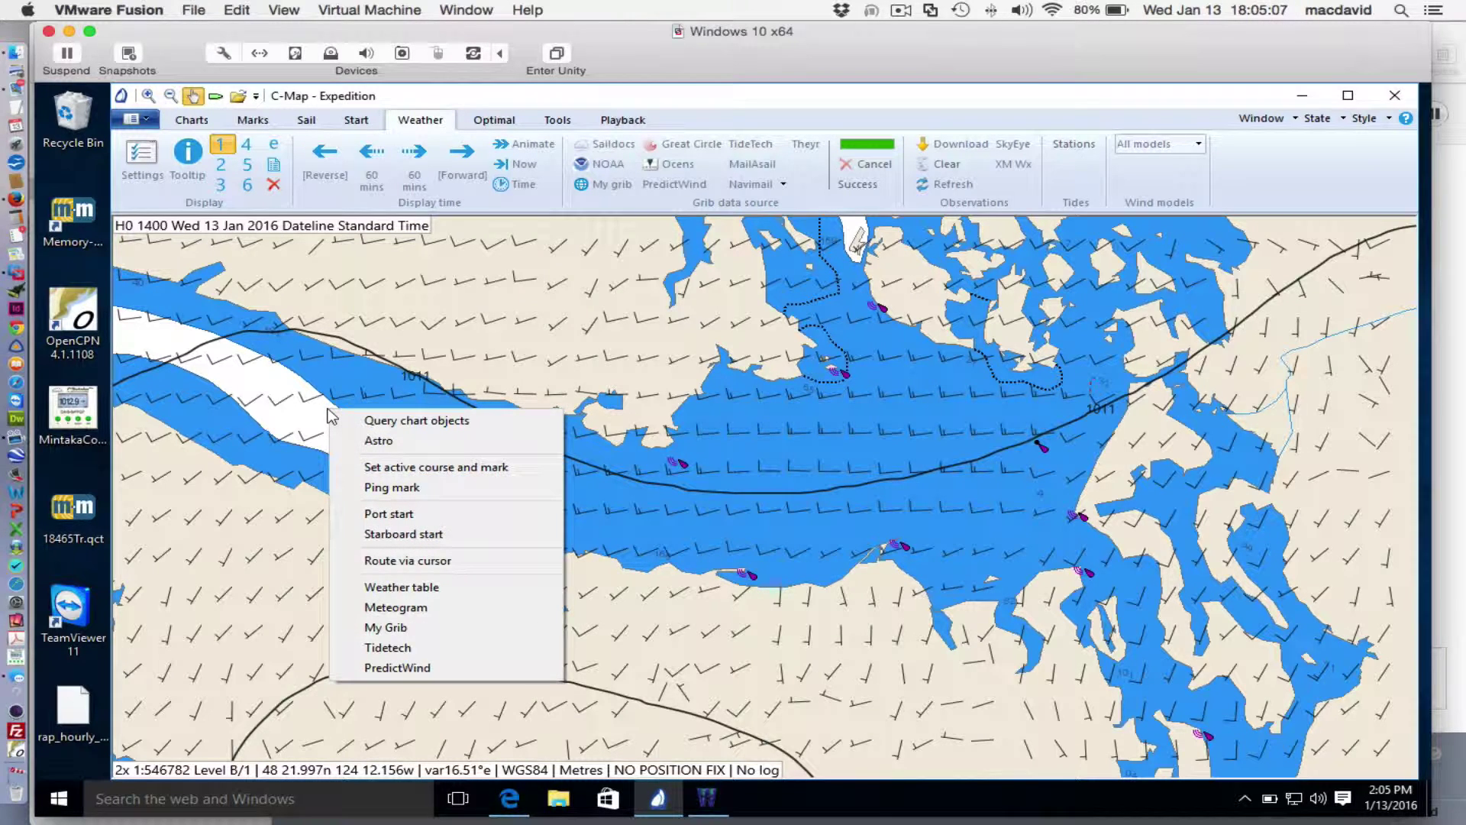
click(418, 608)
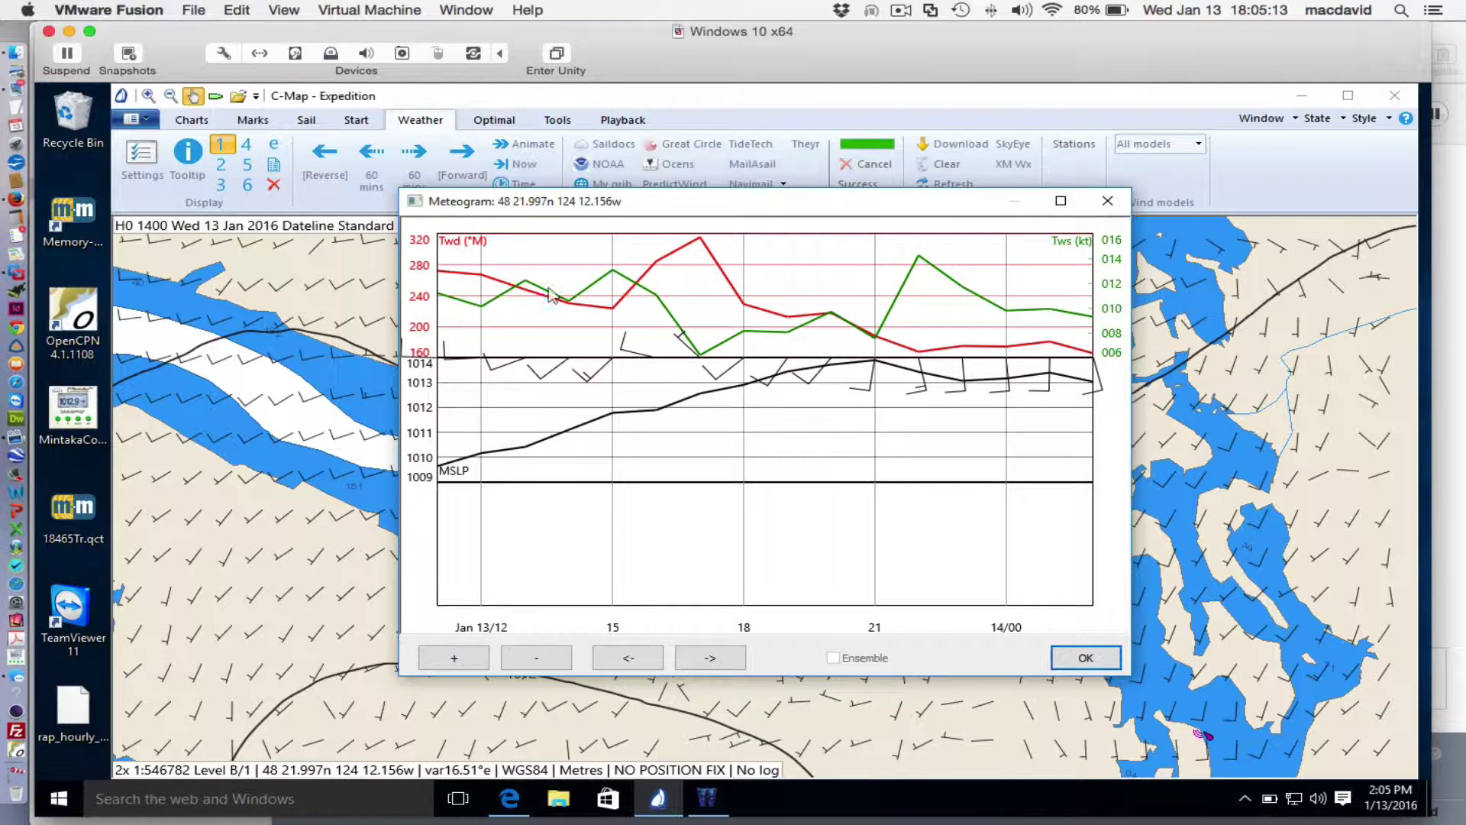
click(1085, 657)
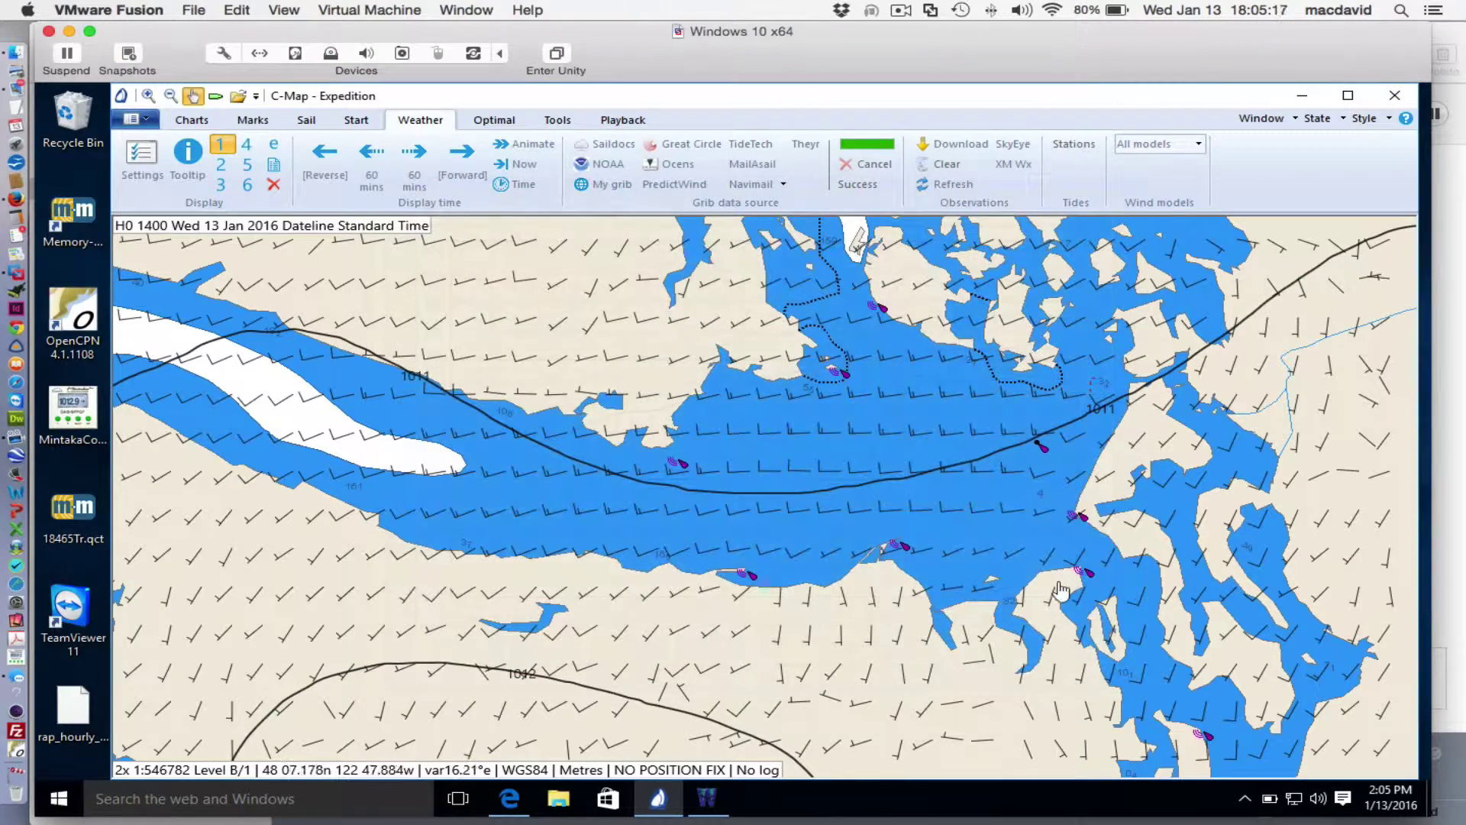
View the meteogram for a point at the strait's eastern end, about 48 11.8 N, 122 51.3 W, and close it.
right_click(1031, 528)
click(1084, 456)
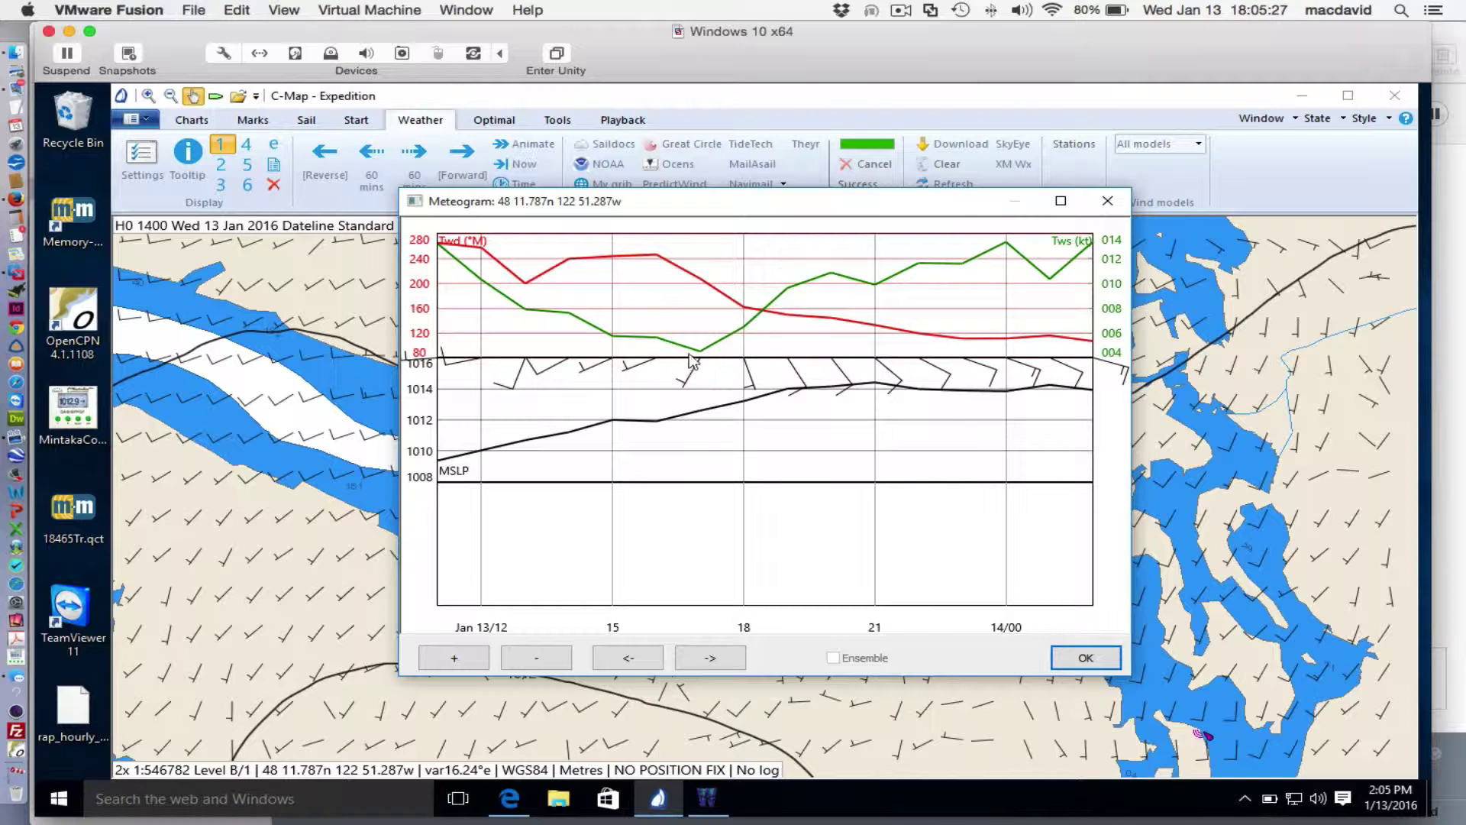
click(1090, 657)
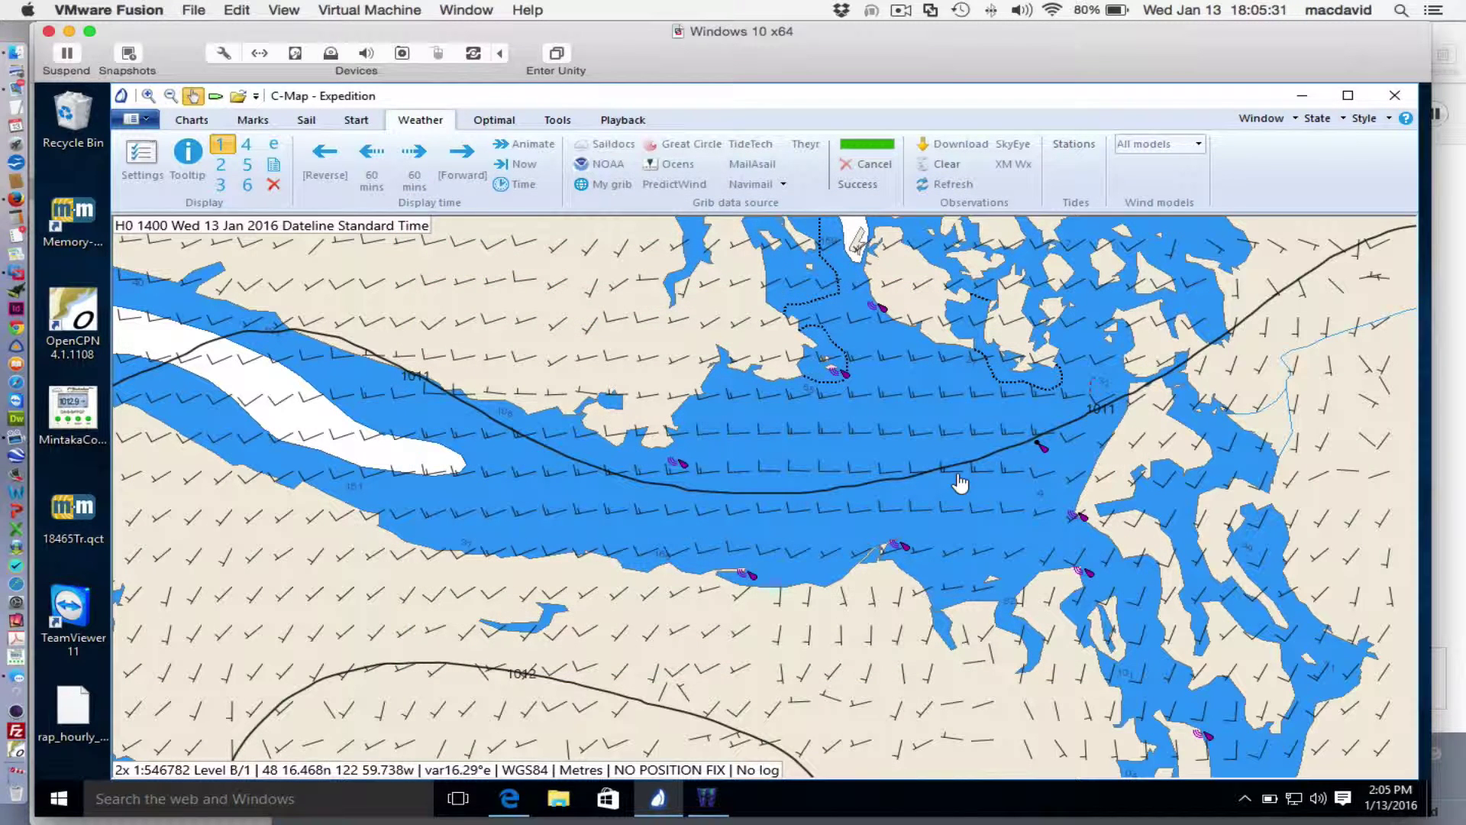